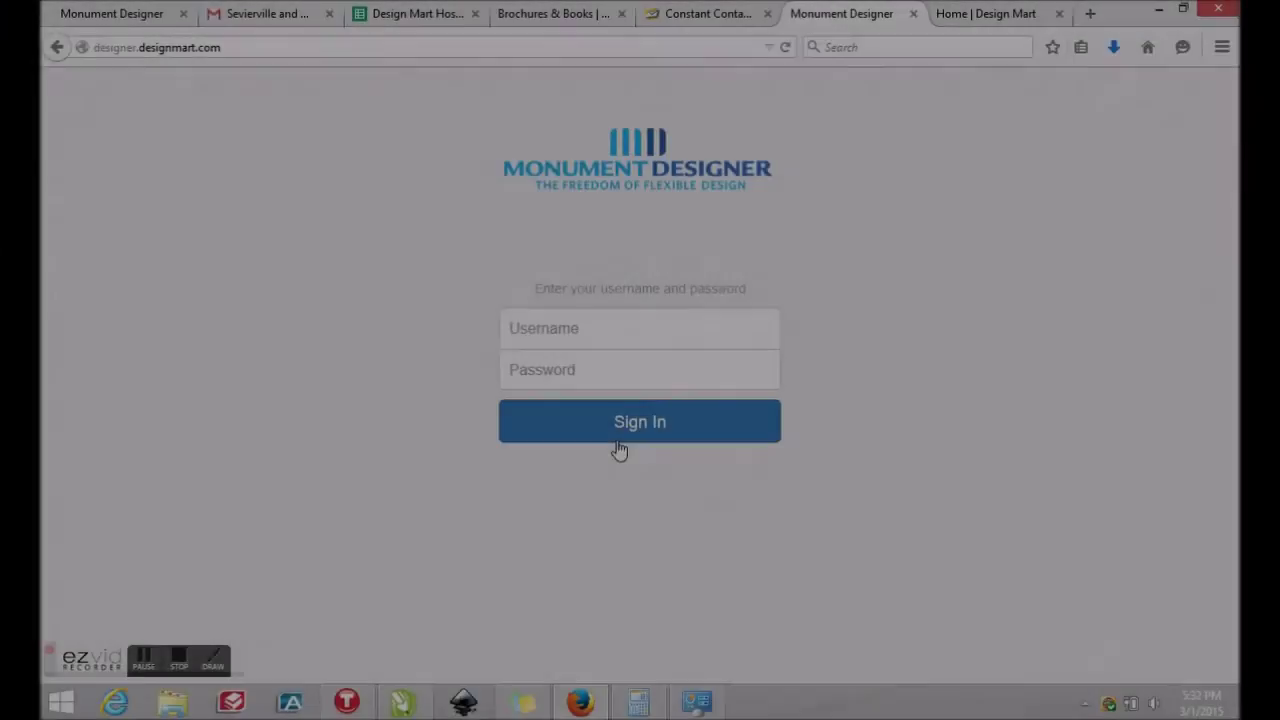
# Sign in to the demo account by entering its username and the account password
pyautogui.click(613, 331)
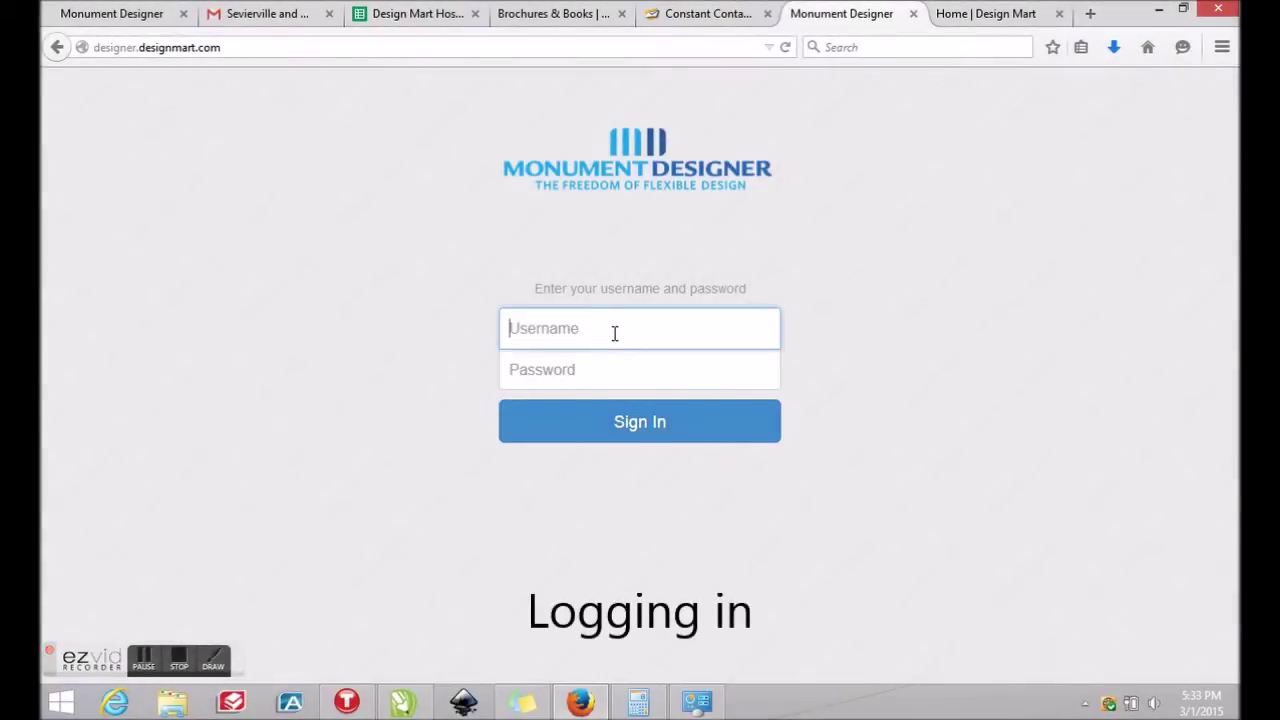
pyautogui.write('online')
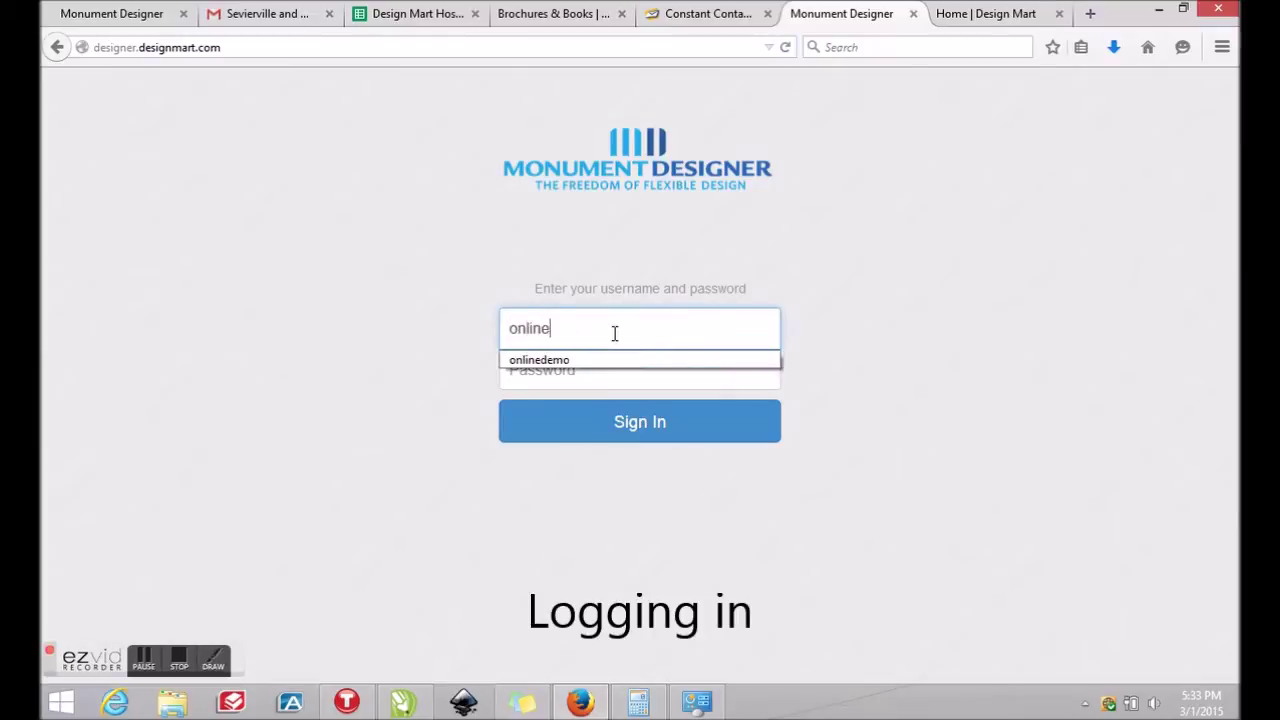
pyautogui.write('demo')
pyautogui.press('Tab')
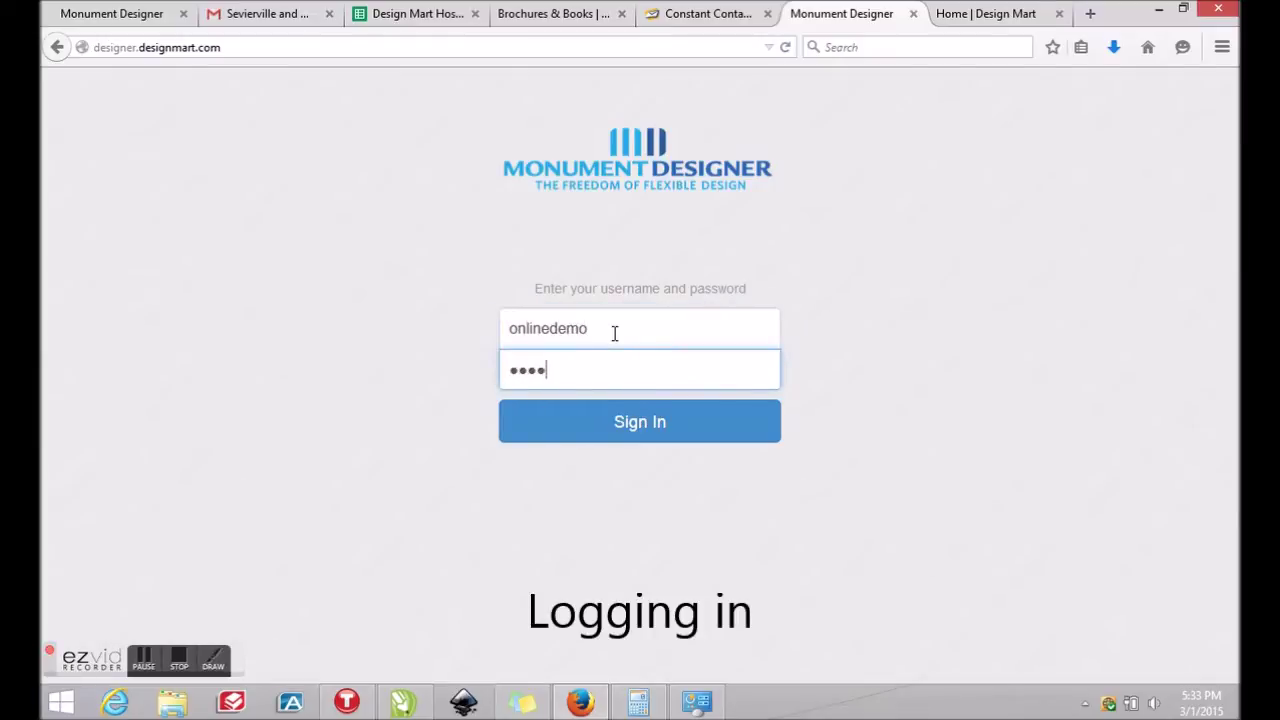
pyautogui.write('password')
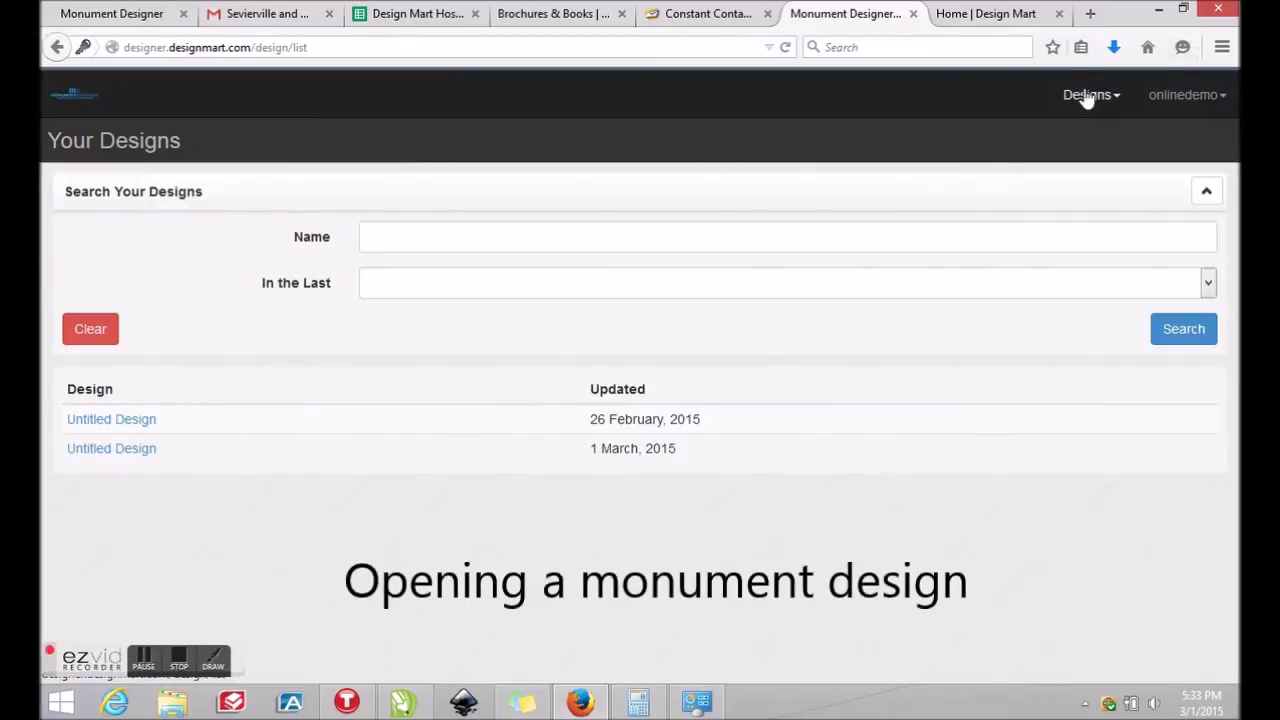
# Open the latest Untitled Design, then create a new blank 180.00 x 101.25 in design
pyautogui.click(89, 423)
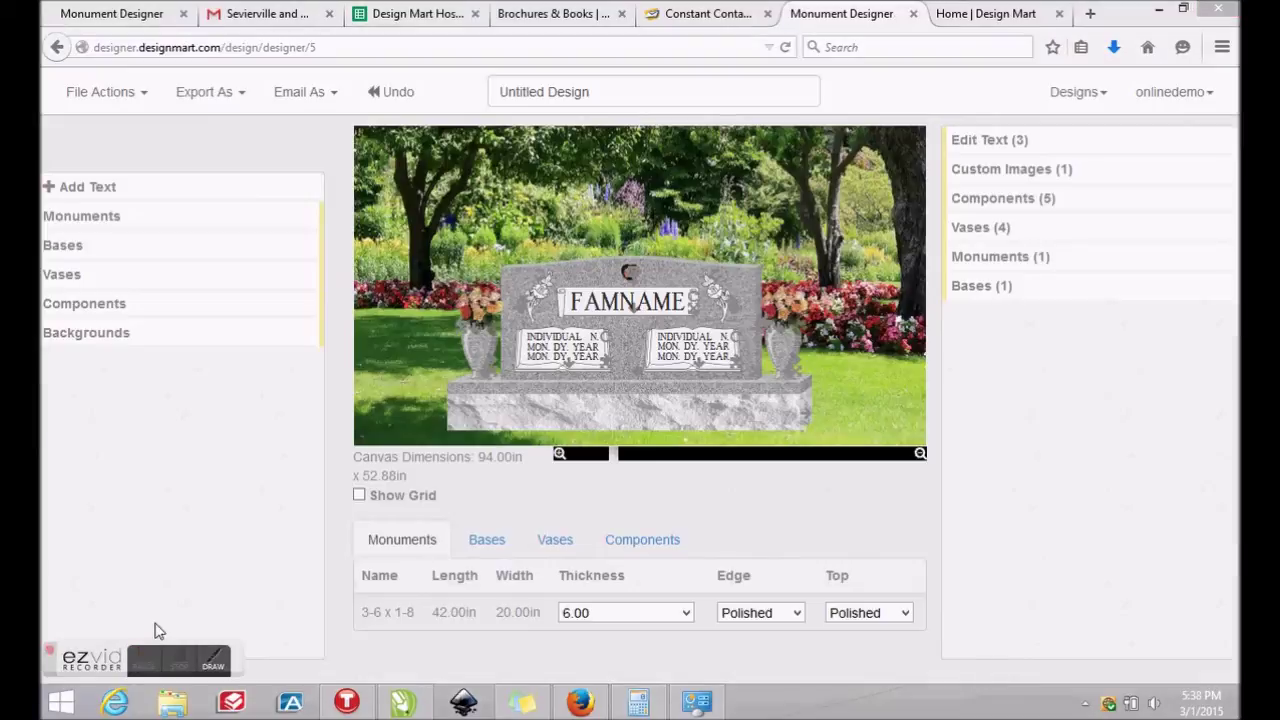
pyautogui.click(1080, 95)
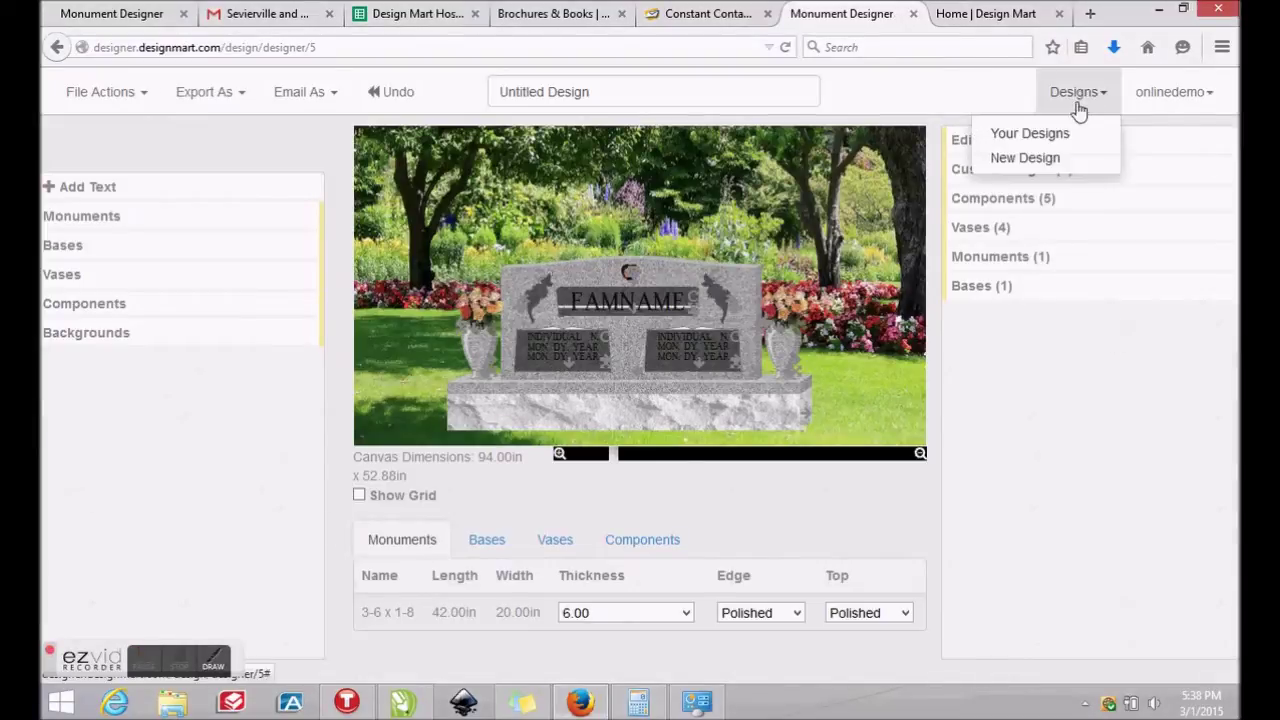
pyautogui.click(1040, 160)
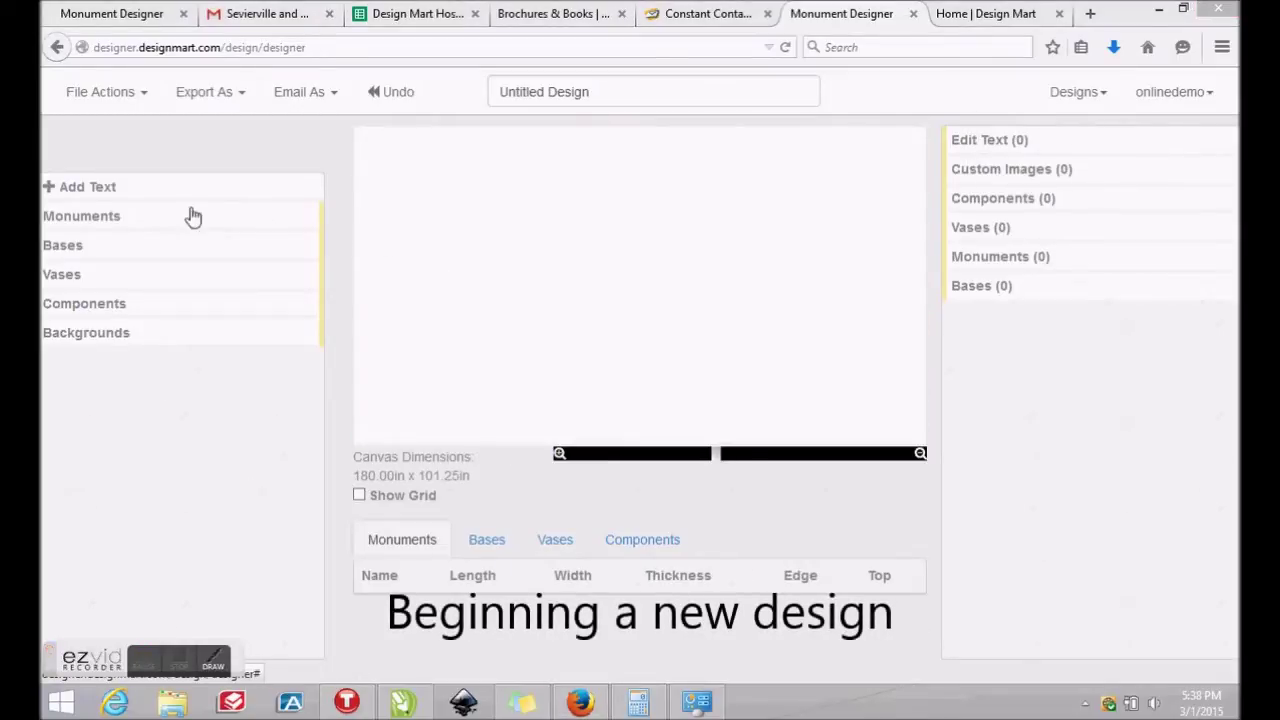
# Browse the Monuments categories and open the Precious Memories (Prebuilt) list
pyautogui.click(115, 220)
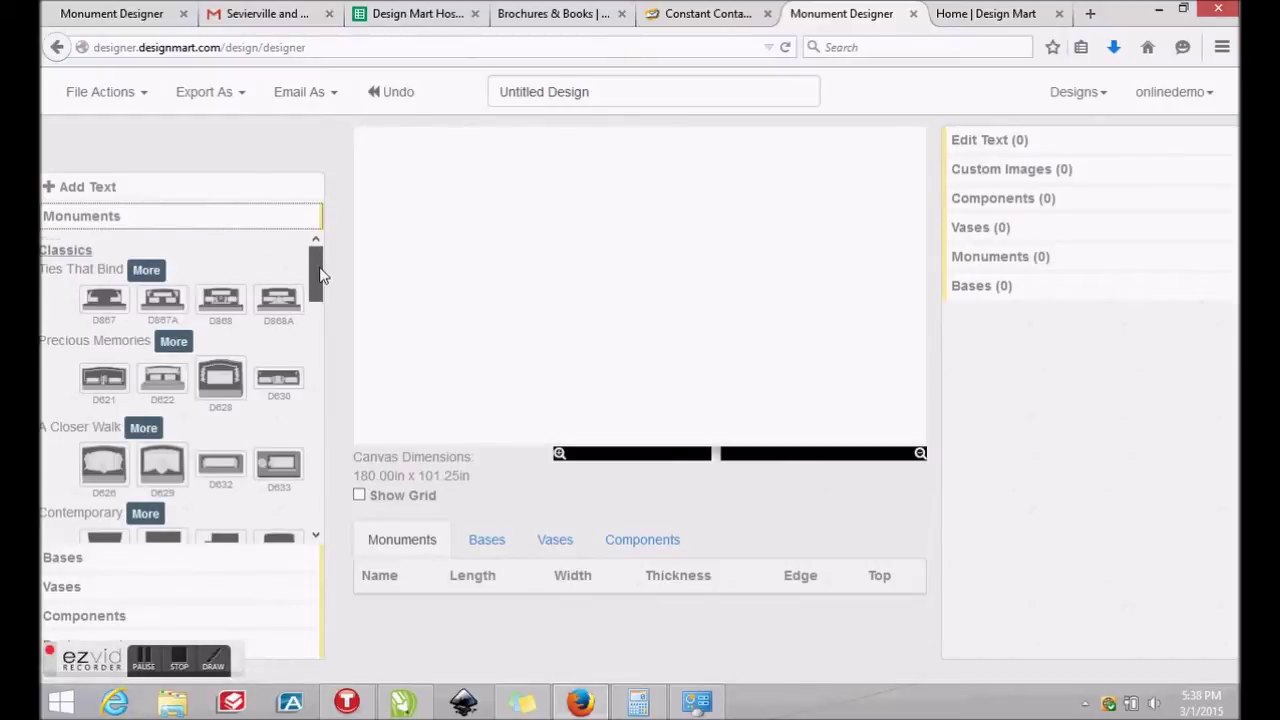
pyautogui.scroll(-1, 314, 274)
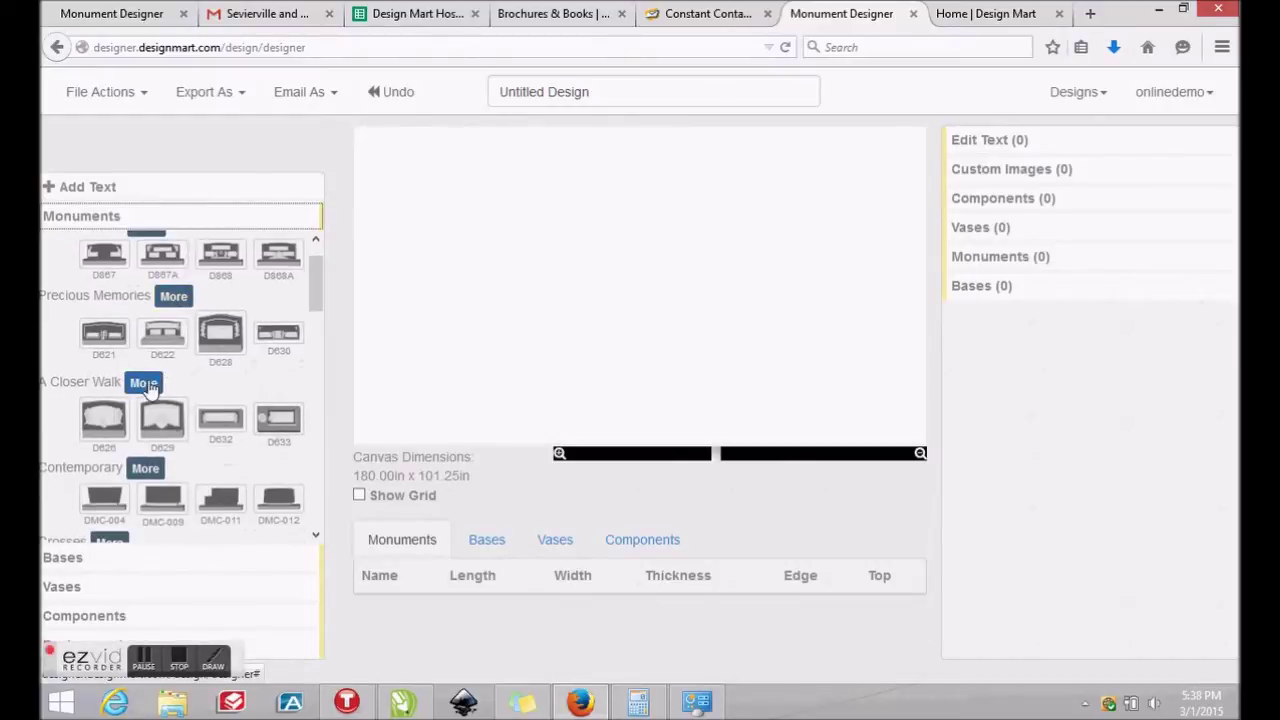
pyautogui.scroll(-5, 314, 300)
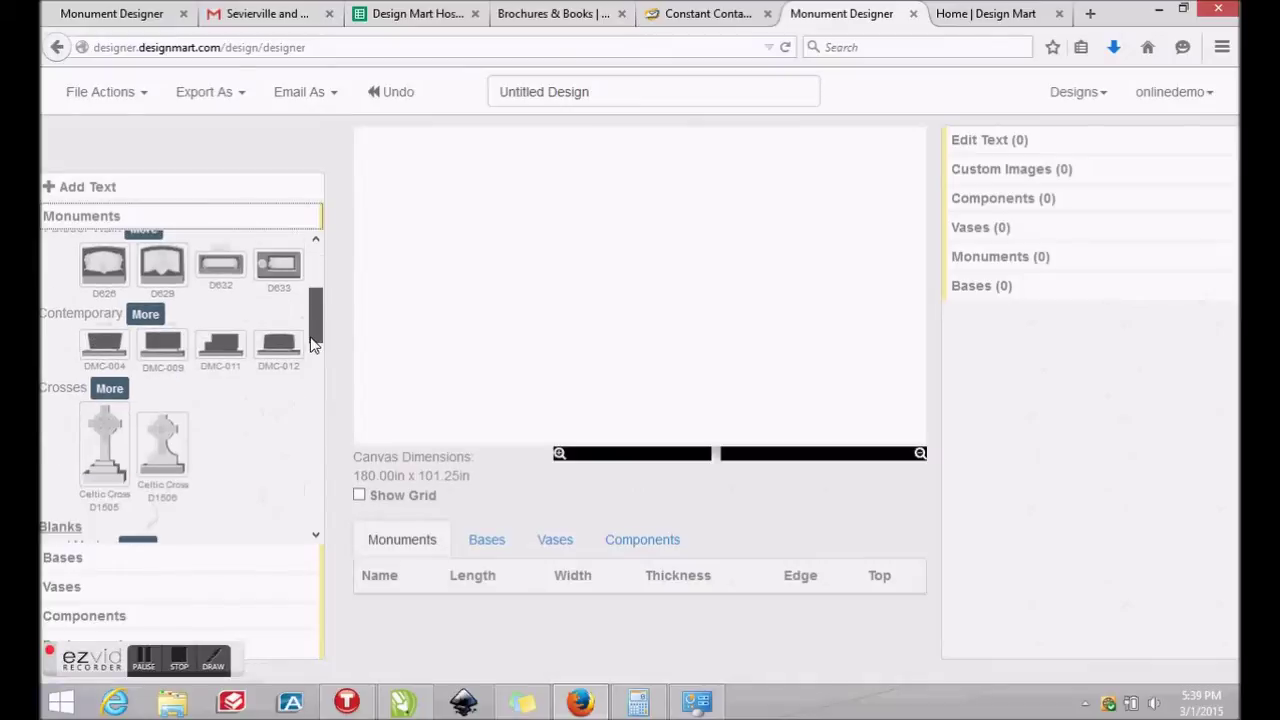
pyautogui.moveTo(319, 326); pyautogui.dragTo(311, 364)
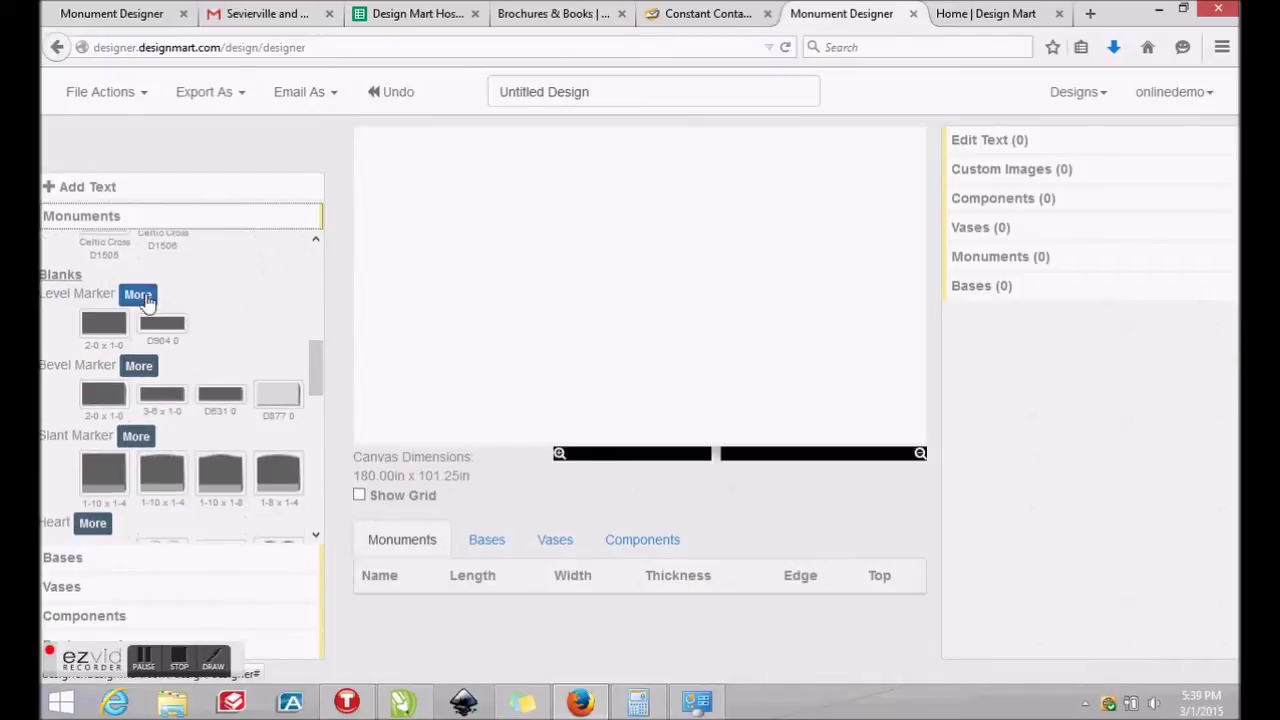
pyautogui.moveTo(316, 368); pyautogui.dragTo(314, 430)
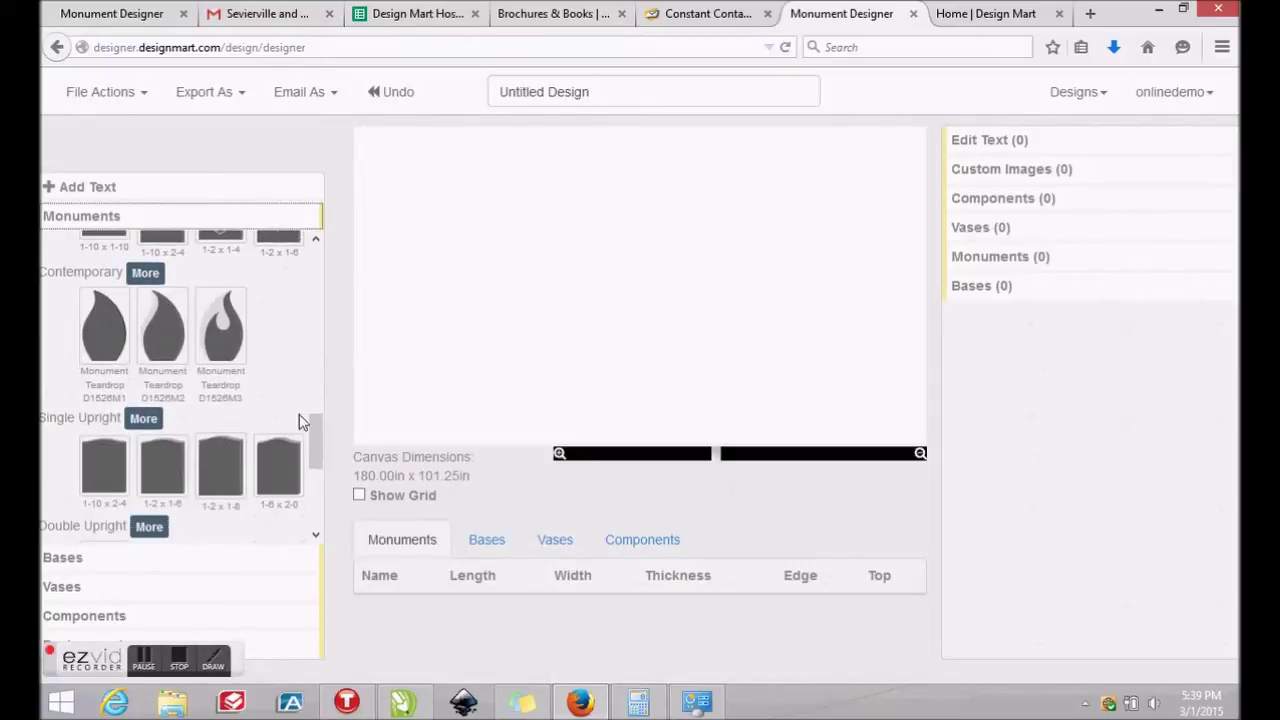
pyautogui.moveTo(320, 447); pyautogui.dragTo(310, 493)
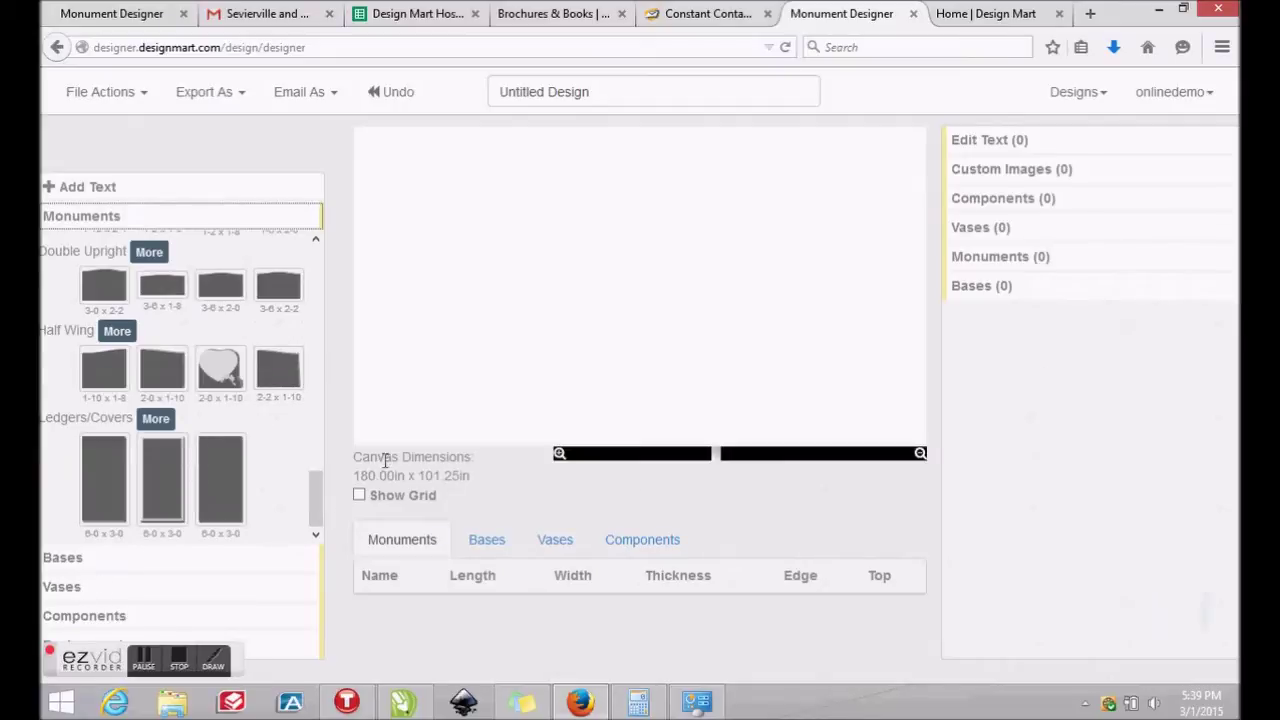
pyautogui.moveTo(312, 498); pyautogui.dragTo(325, 262)
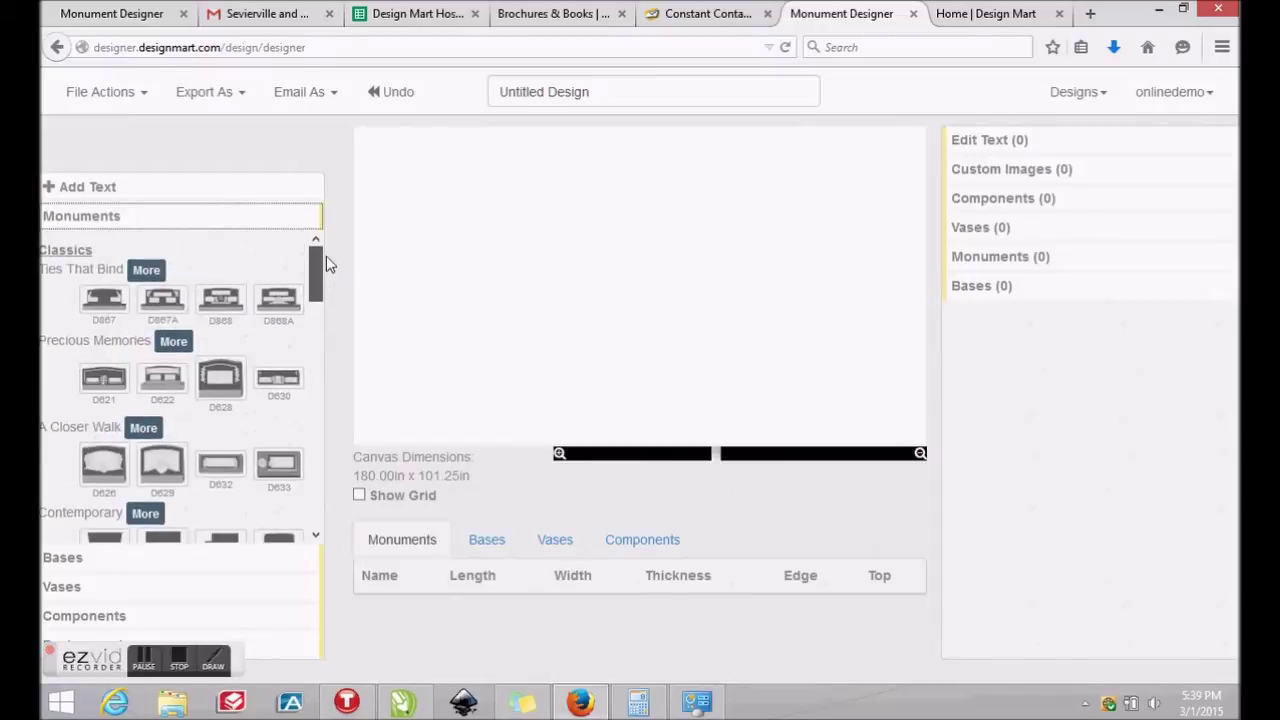
pyautogui.click(170, 342)
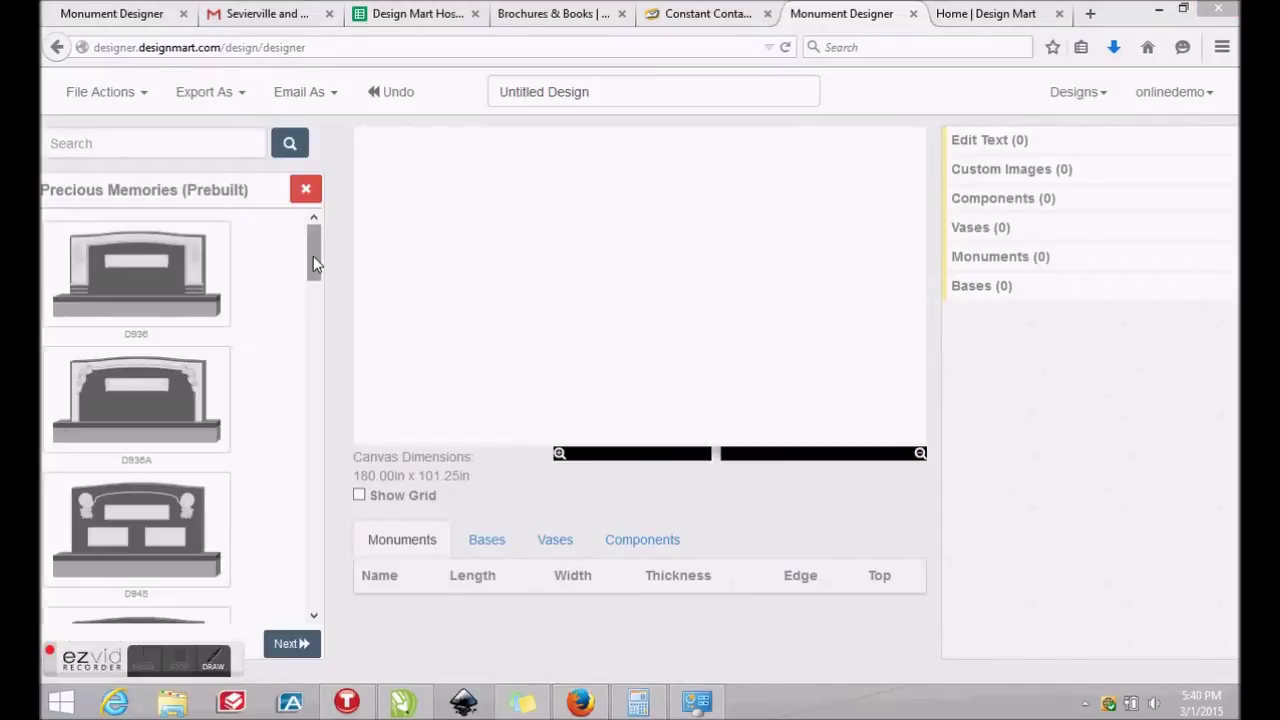
# Page through Precious Memories designs and place monument D922 on the canvas, zoomed in
pyautogui.moveTo(313, 256); pyautogui.dragTo(306, 594)
pyautogui.click(285, 647)
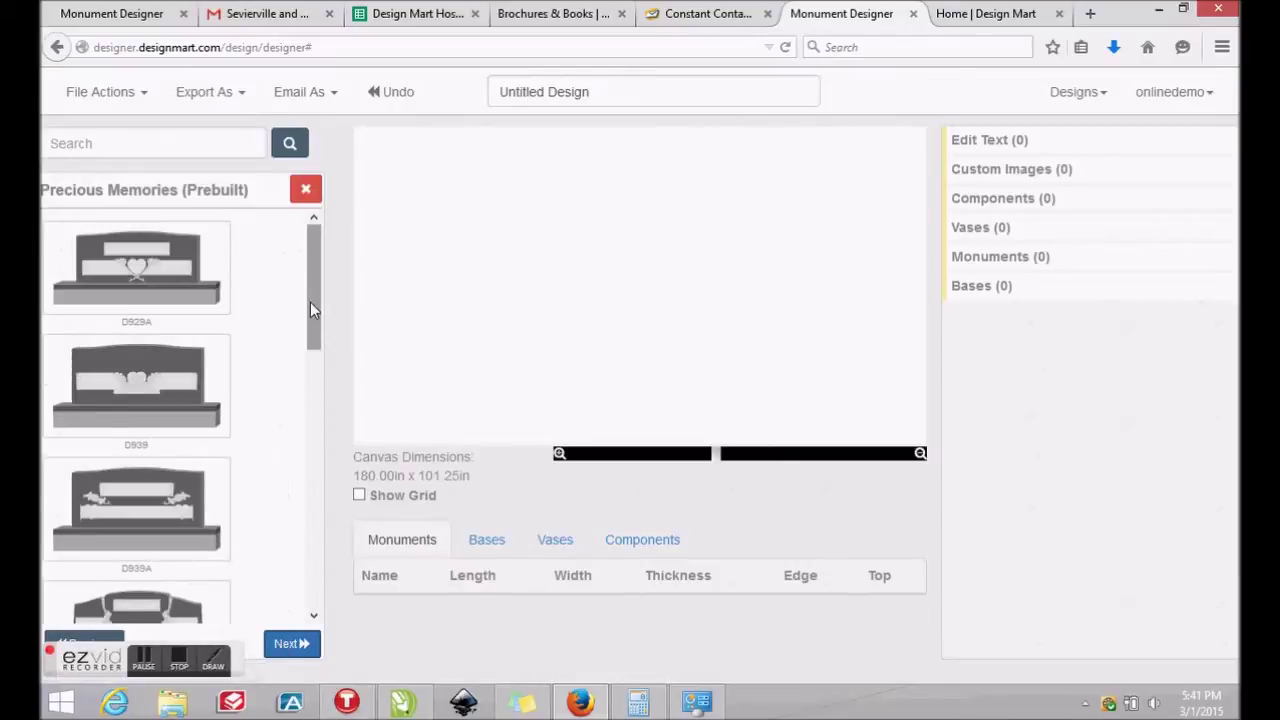
pyautogui.moveTo(314, 290); pyautogui.dragTo(310, 610)
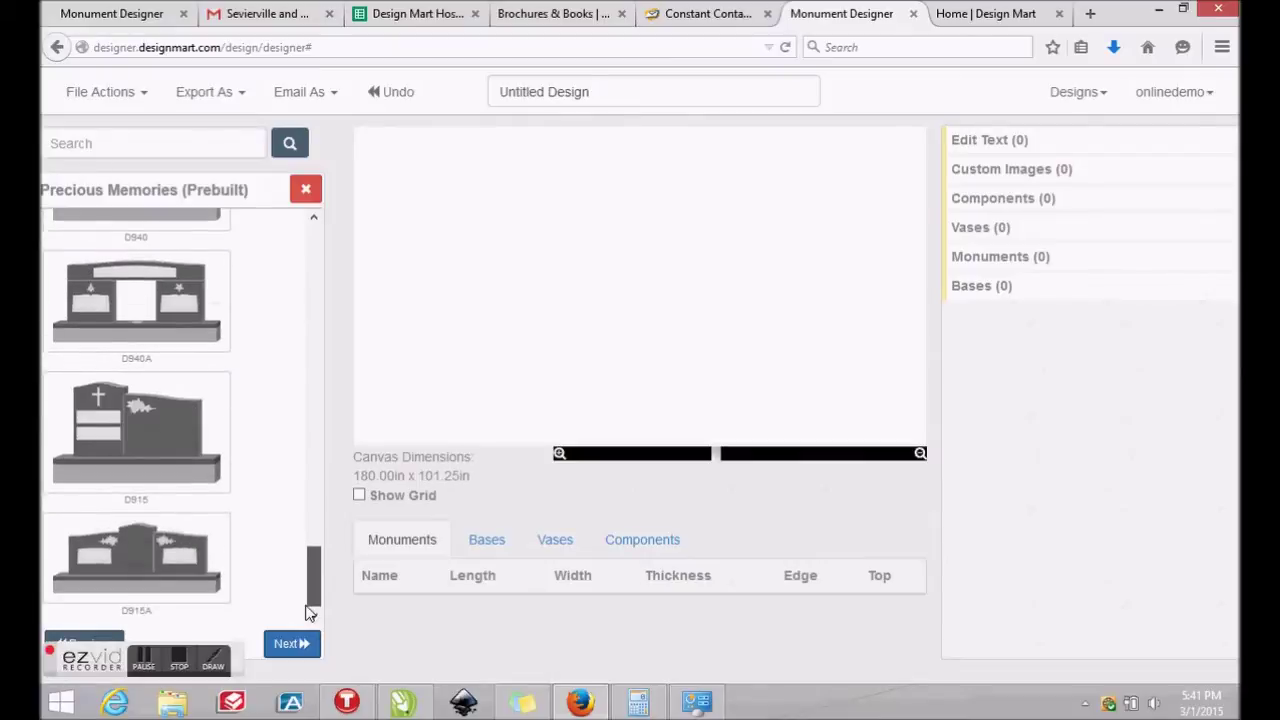
pyautogui.click(100, 641)
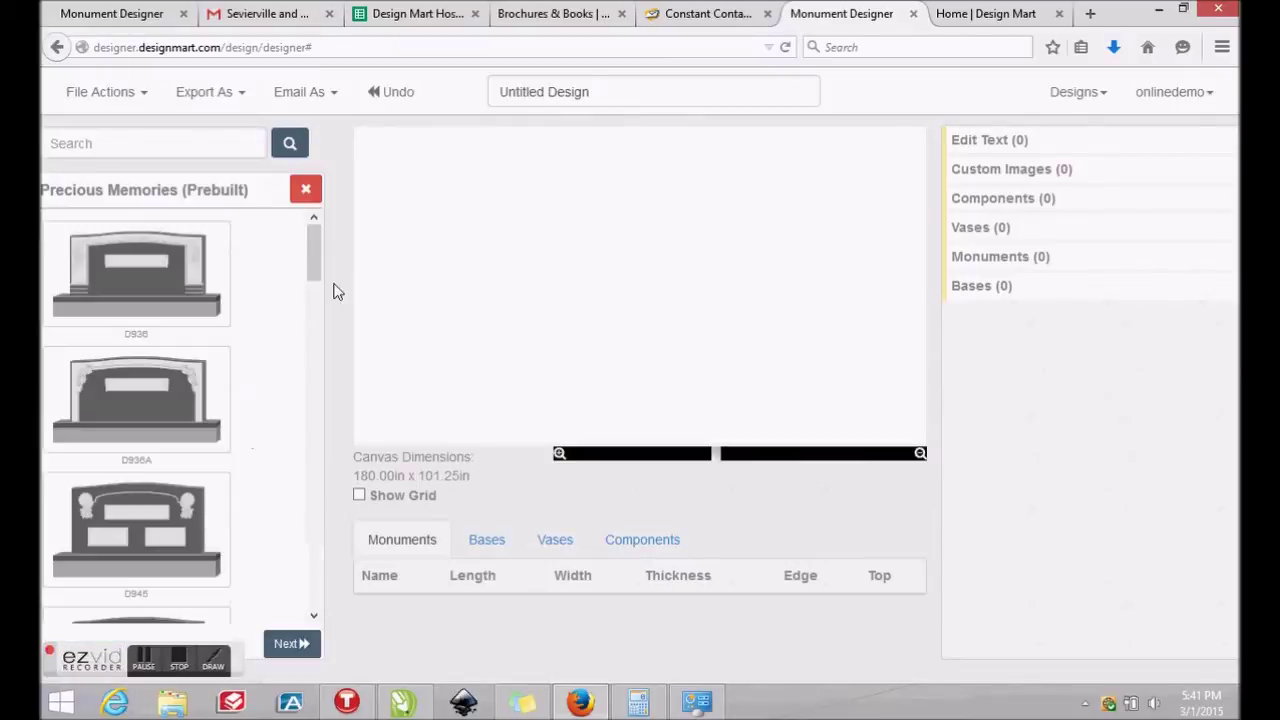
pyautogui.moveTo(320, 277); pyautogui.dragTo(294, 514)
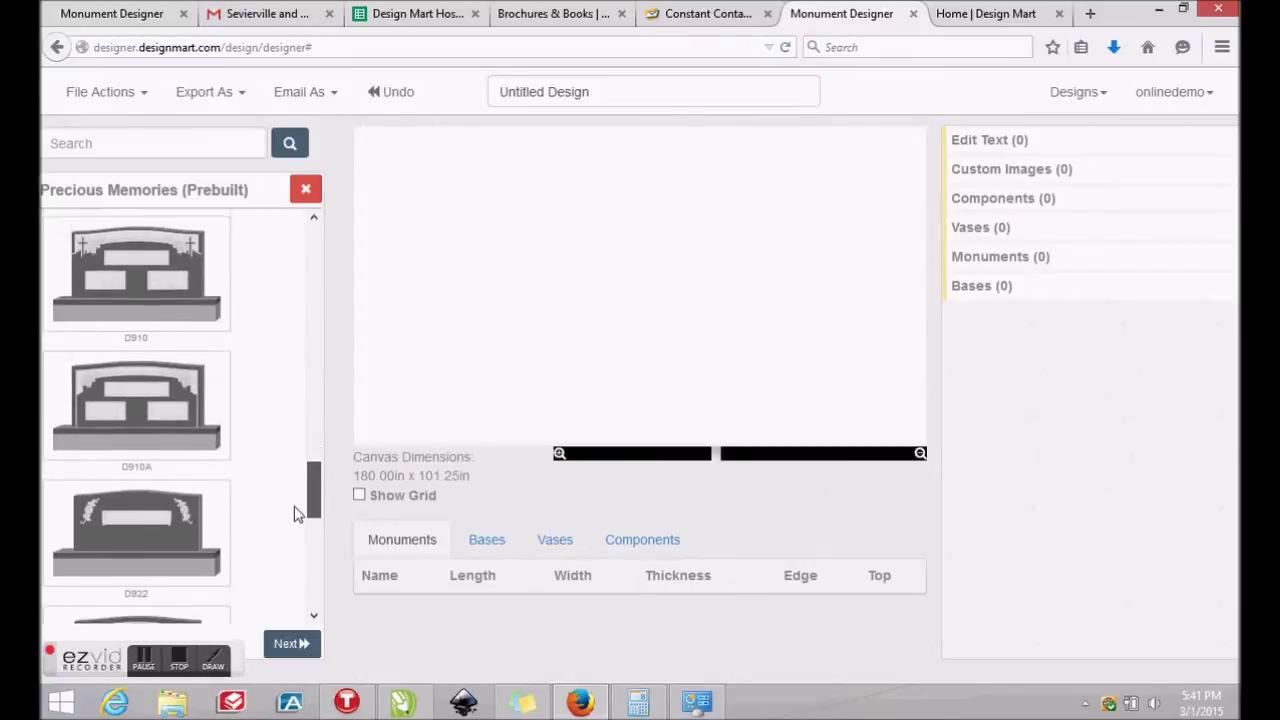
pyautogui.click(143, 489)
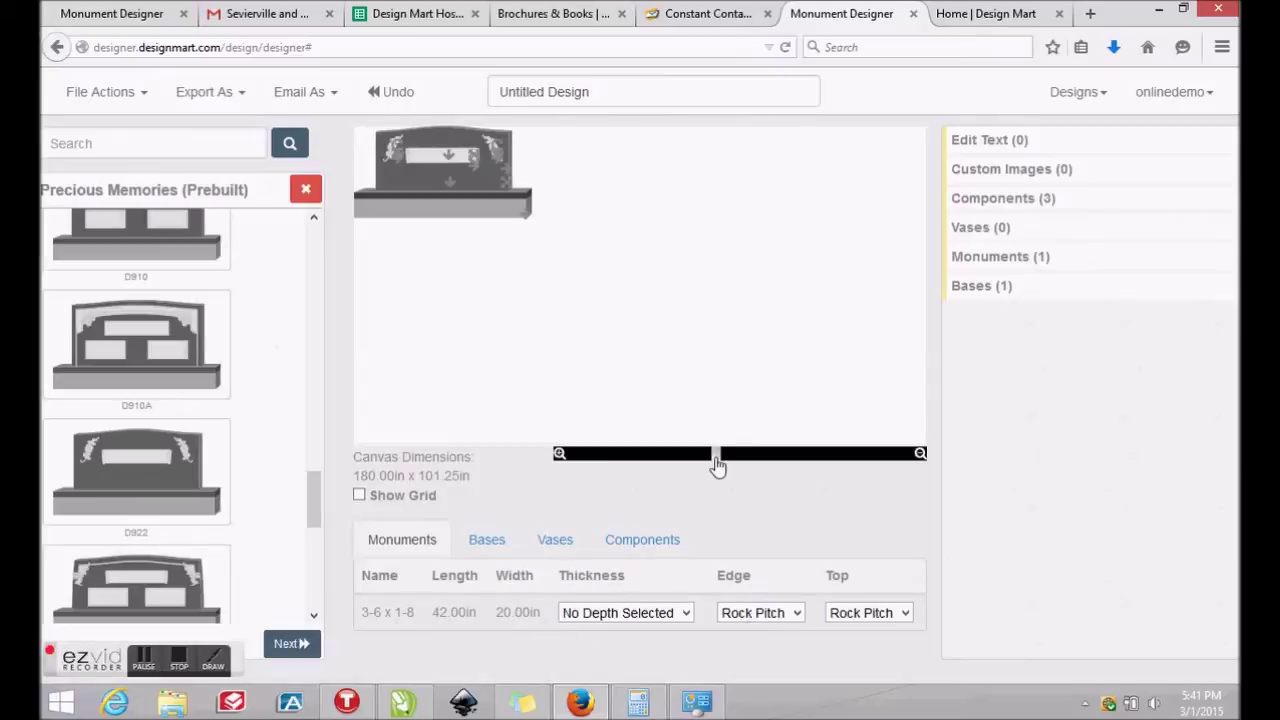
pyautogui.moveTo(716, 458); pyautogui.dragTo(624, 456)
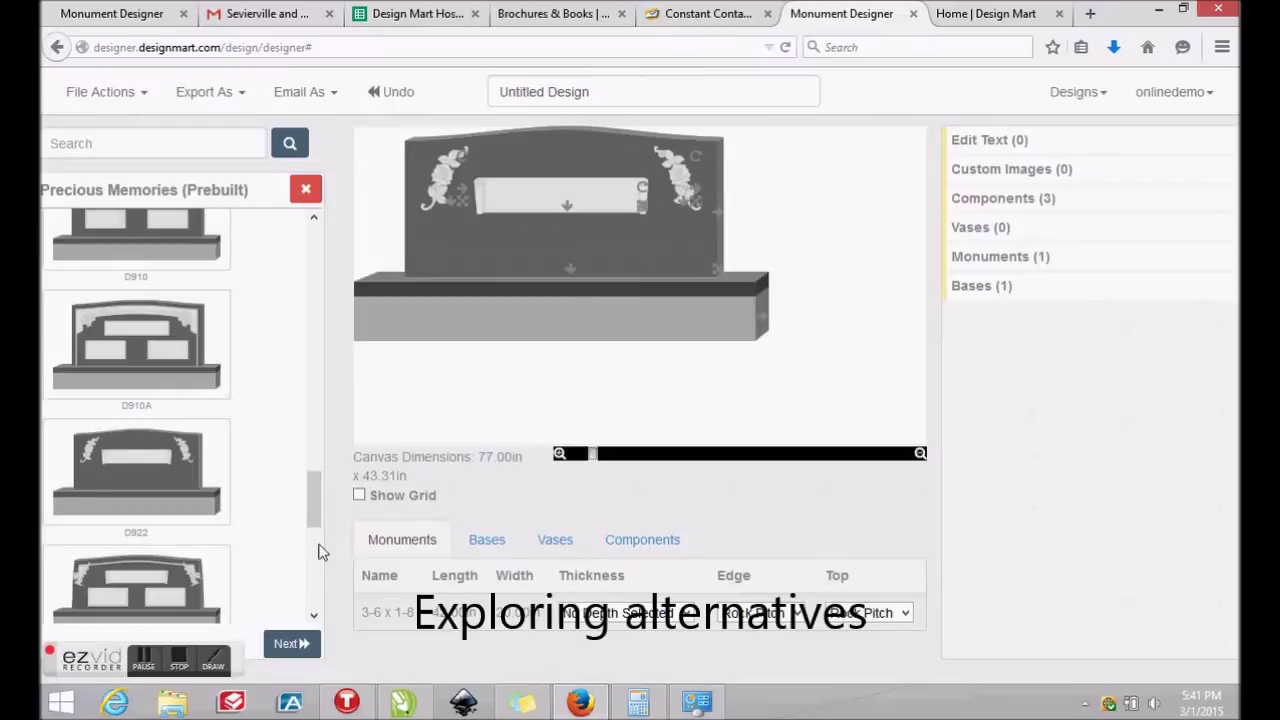
# Add a polished wash top base slab from the Bases catalogue beneath the monument
pyautogui.click(306, 189)
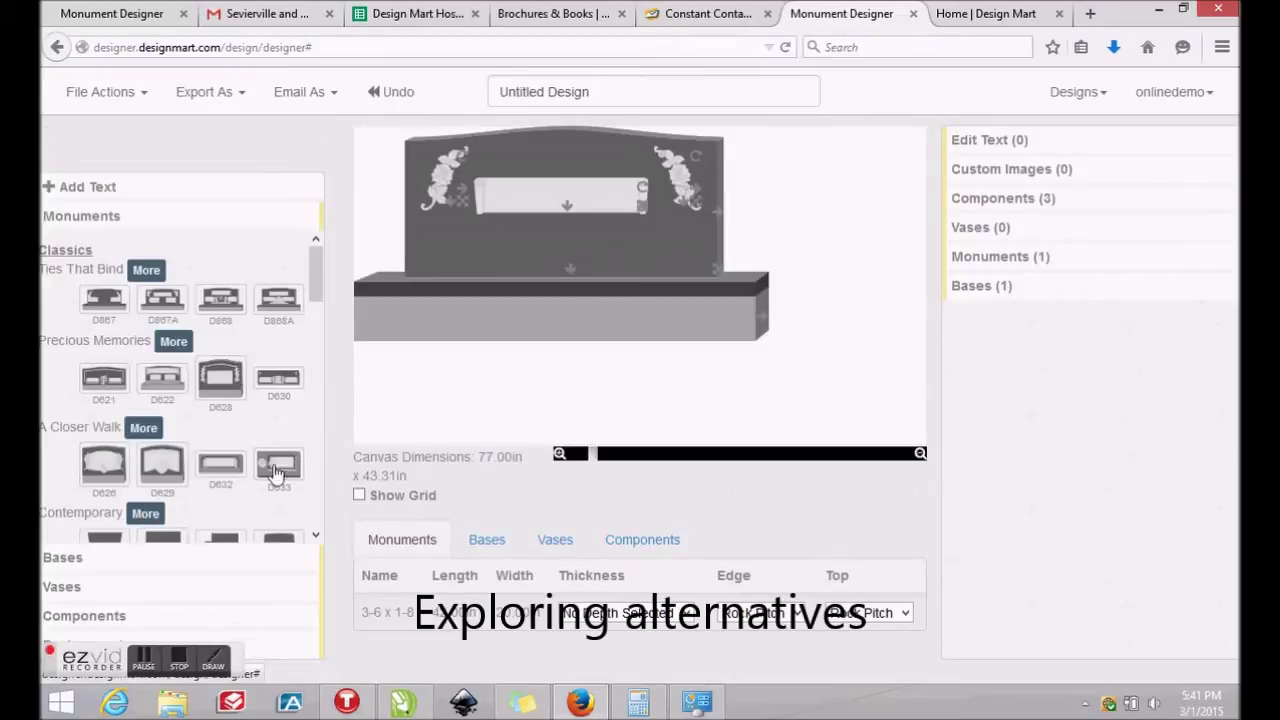
pyautogui.scroll(-2, 130, 457)
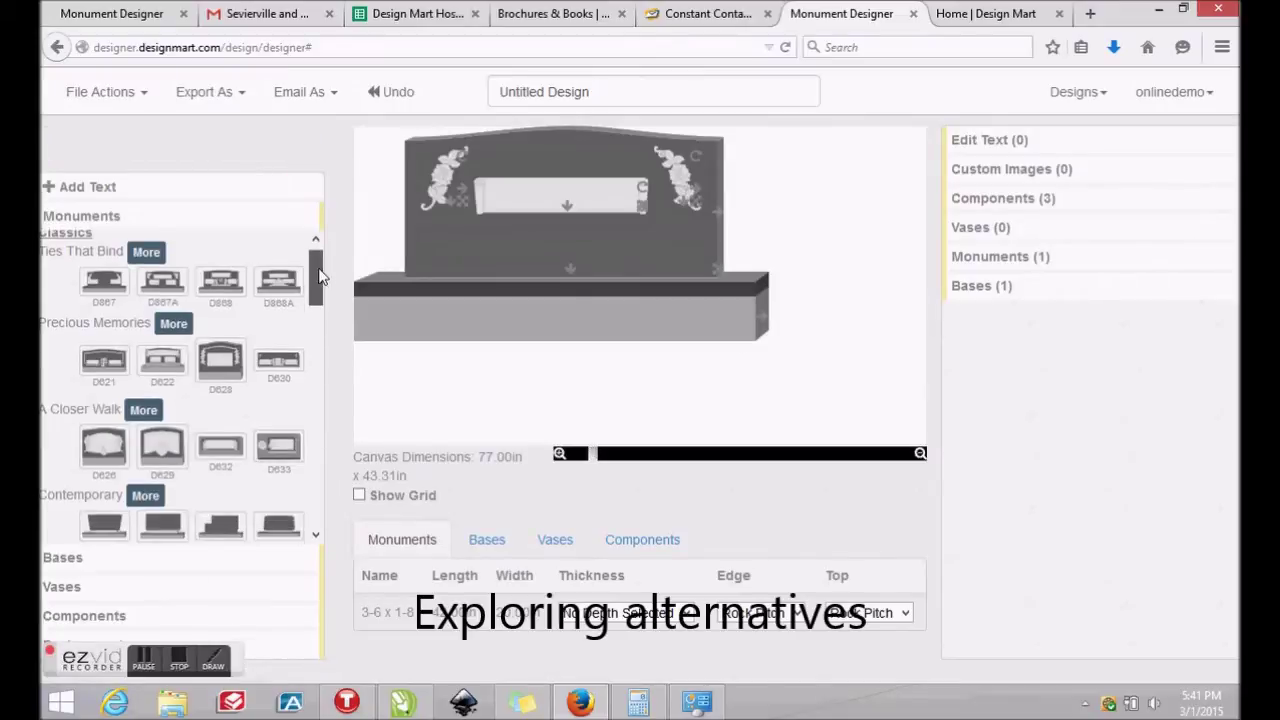
pyautogui.click(63, 558)
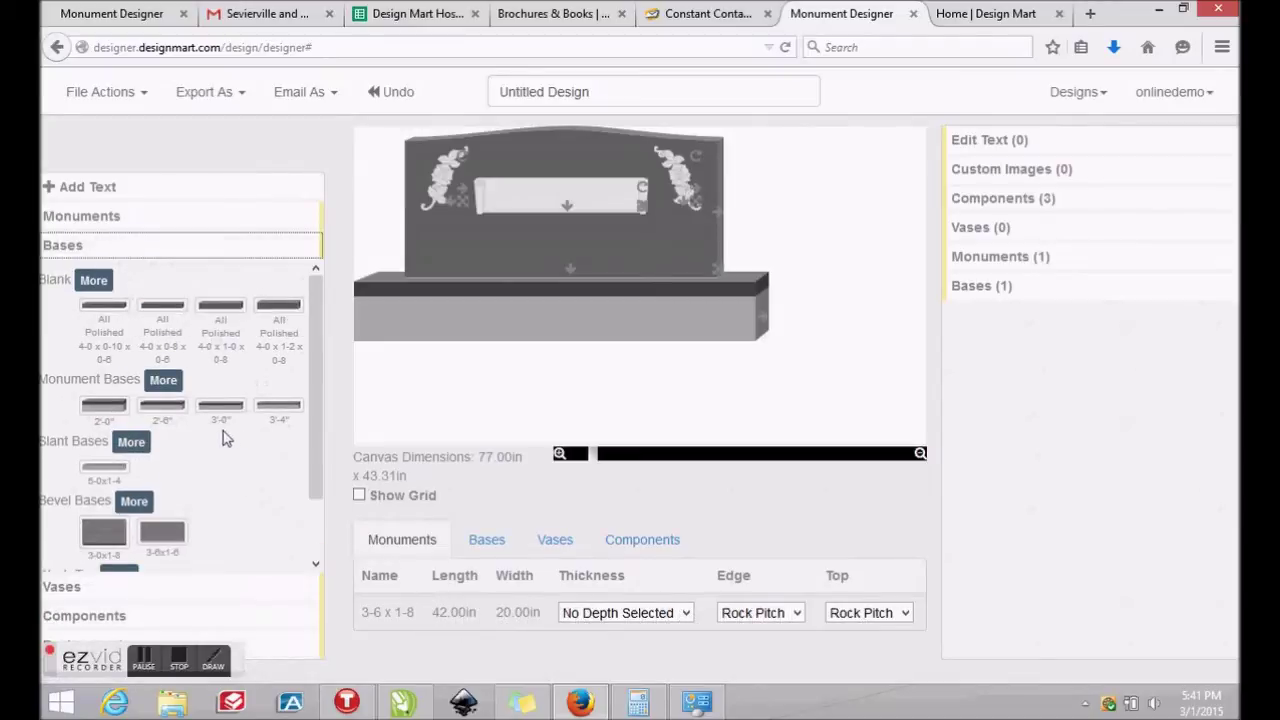
pyautogui.scroll(-3, 313, 395)
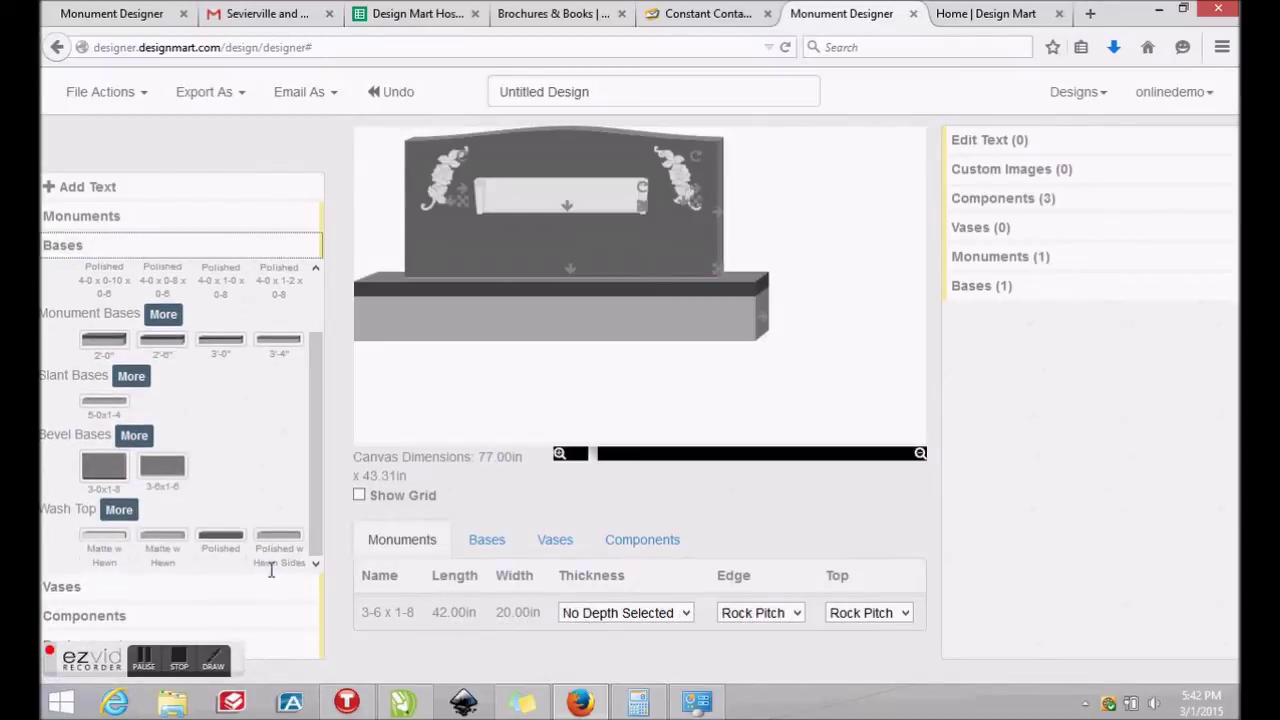
pyautogui.moveTo(232, 552); pyautogui.dragTo(528, 400)
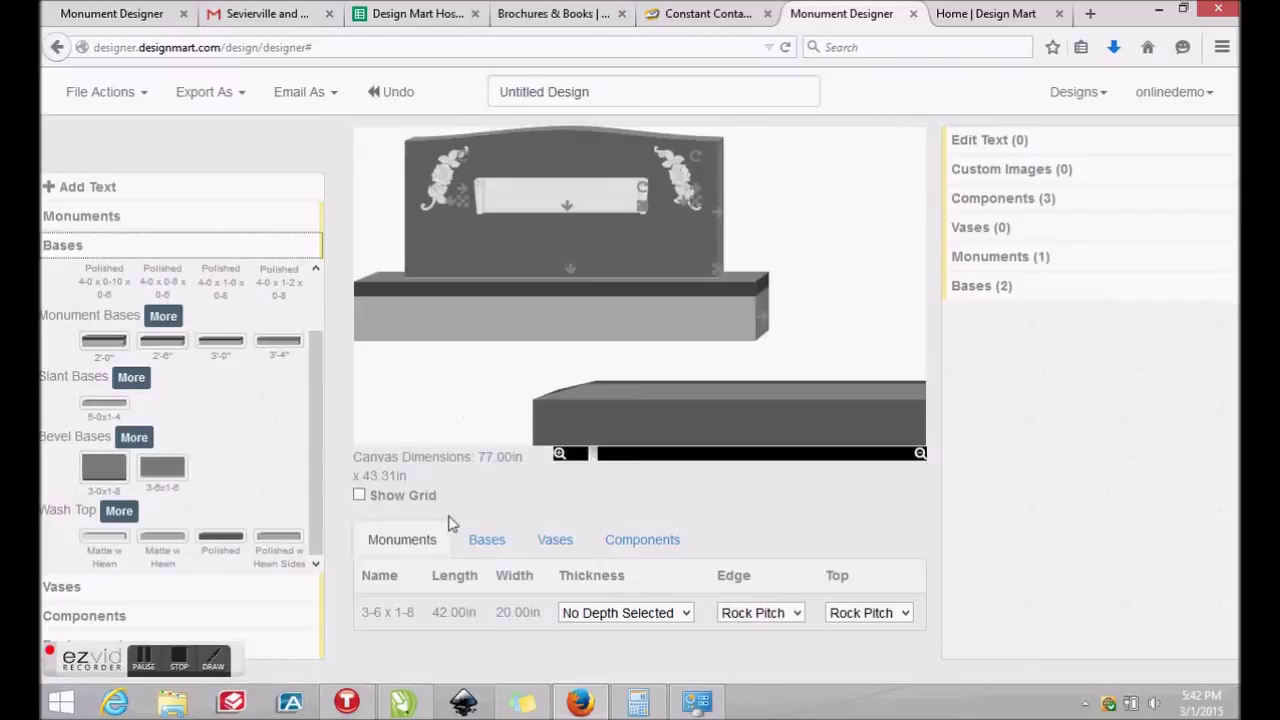
pyautogui.moveTo(656, 420); pyautogui.dragTo(550, 398)
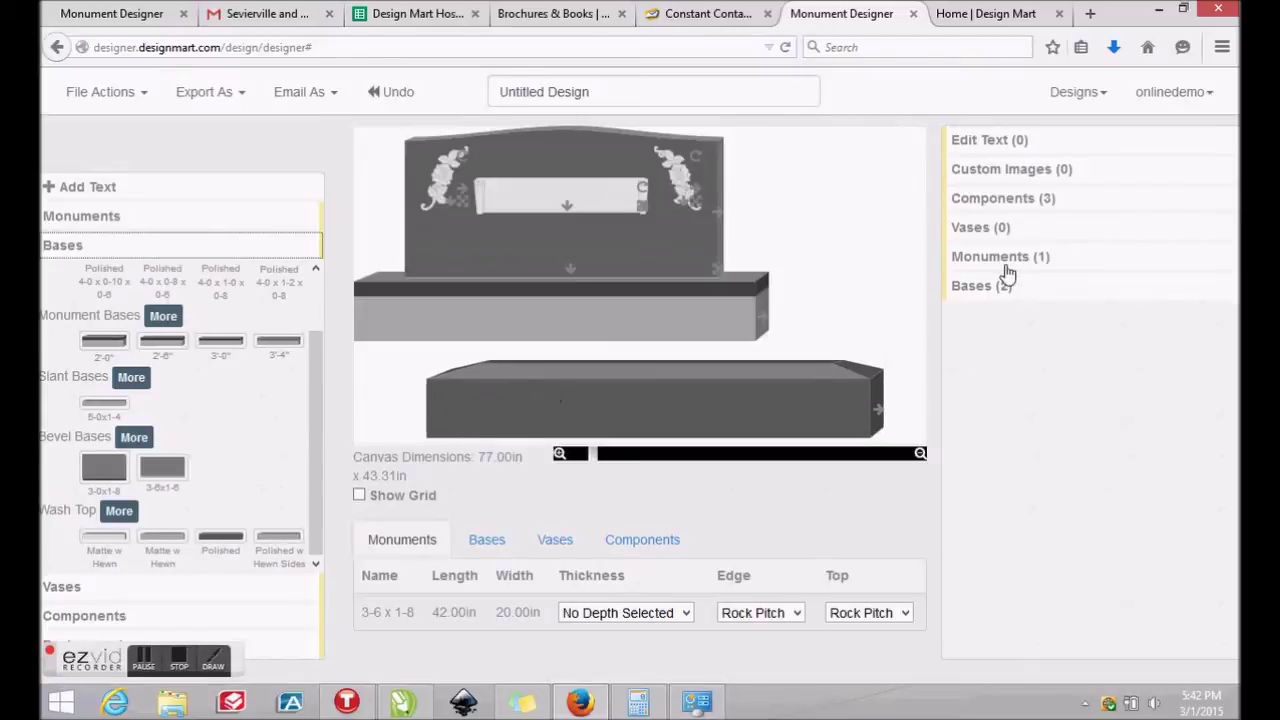
# Give the lower Polished base slab a light granite colour
pyautogui.click(1001, 287)
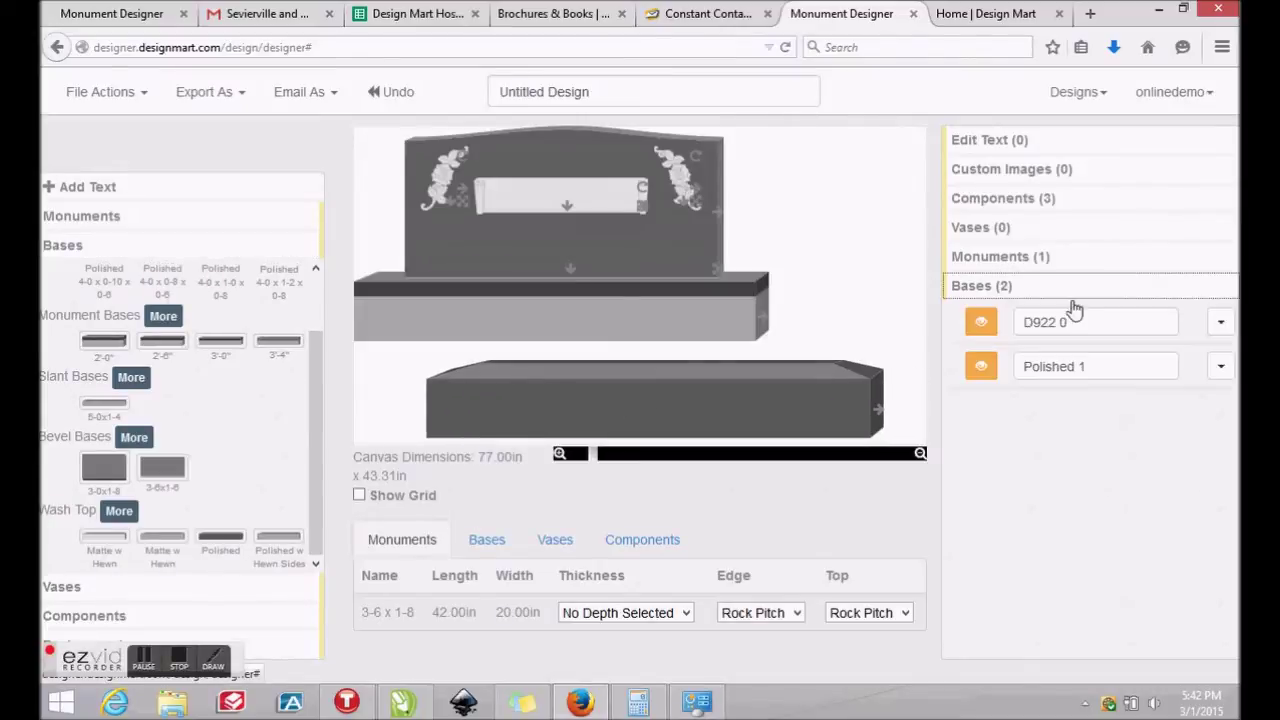
pyautogui.click(1221, 366)
pyautogui.moveTo(1150, 483)
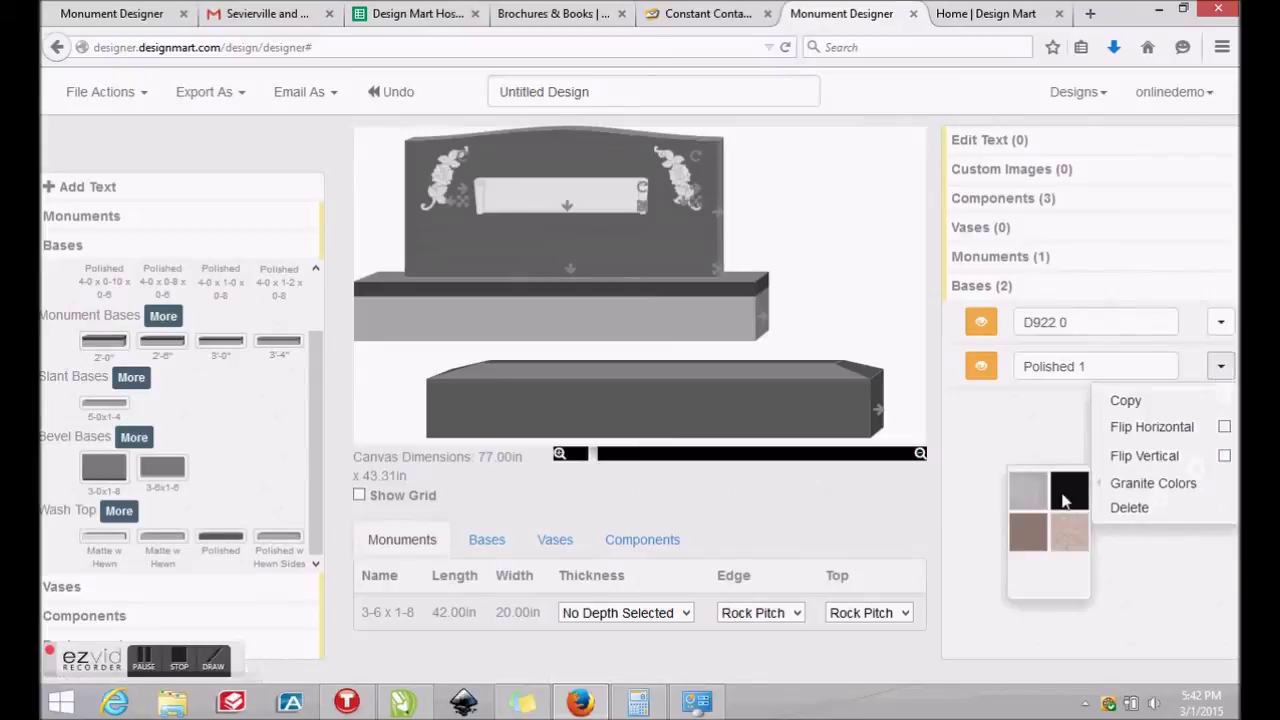
pyautogui.click(1065, 503)
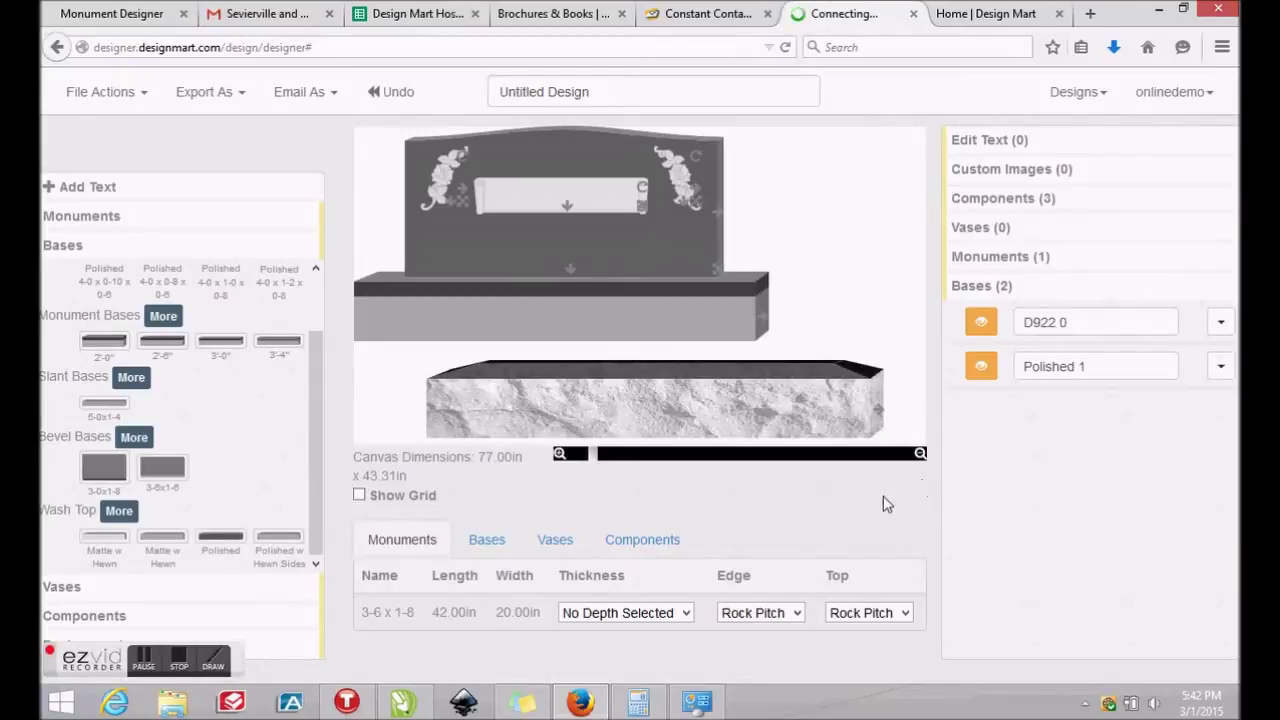
pyautogui.click(1221, 366)
# Delete the Polished base slab and stretch the D922 base from 54 to 60 inches
pyautogui.click(1140, 510)
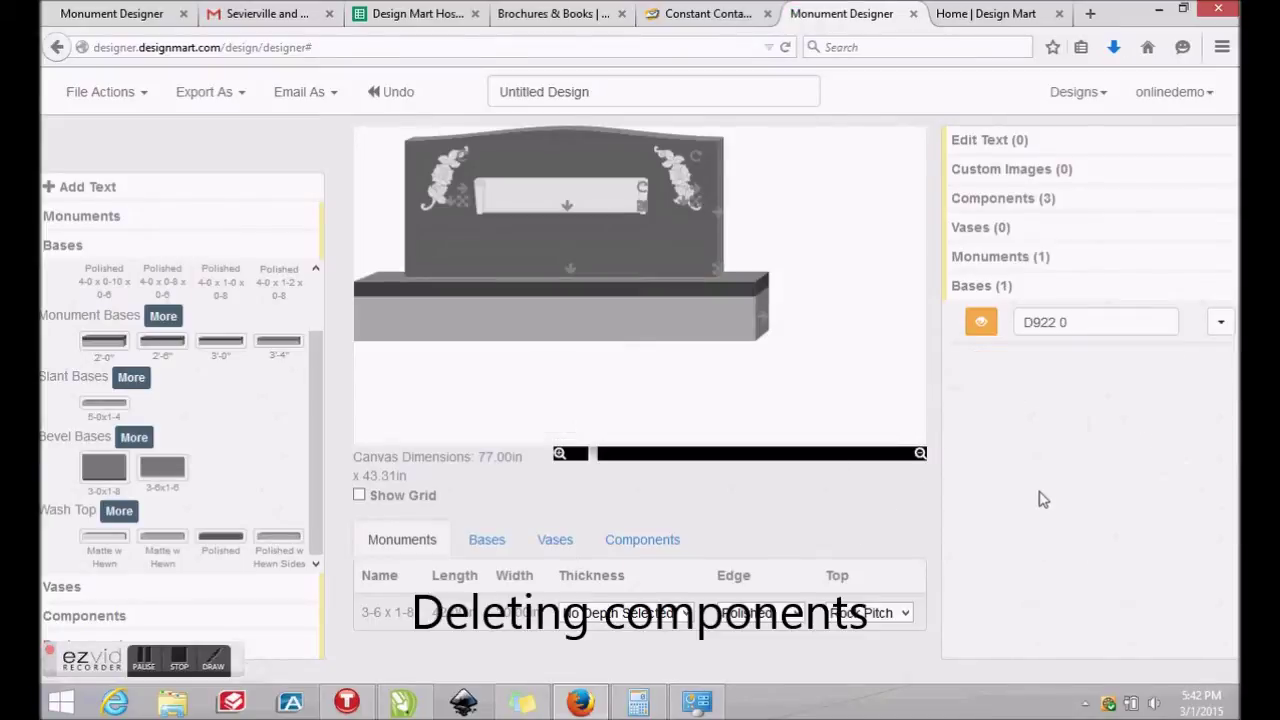
pyautogui.click(146, 662)
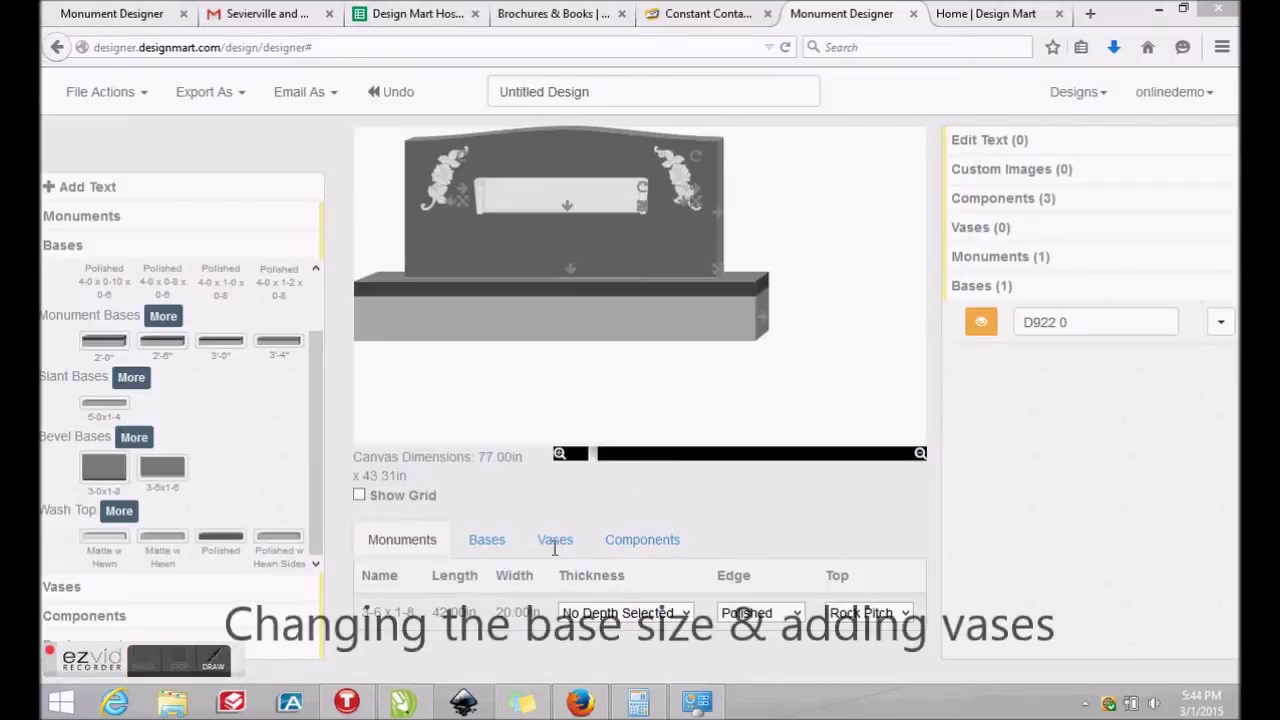
pyautogui.click(487, 540)
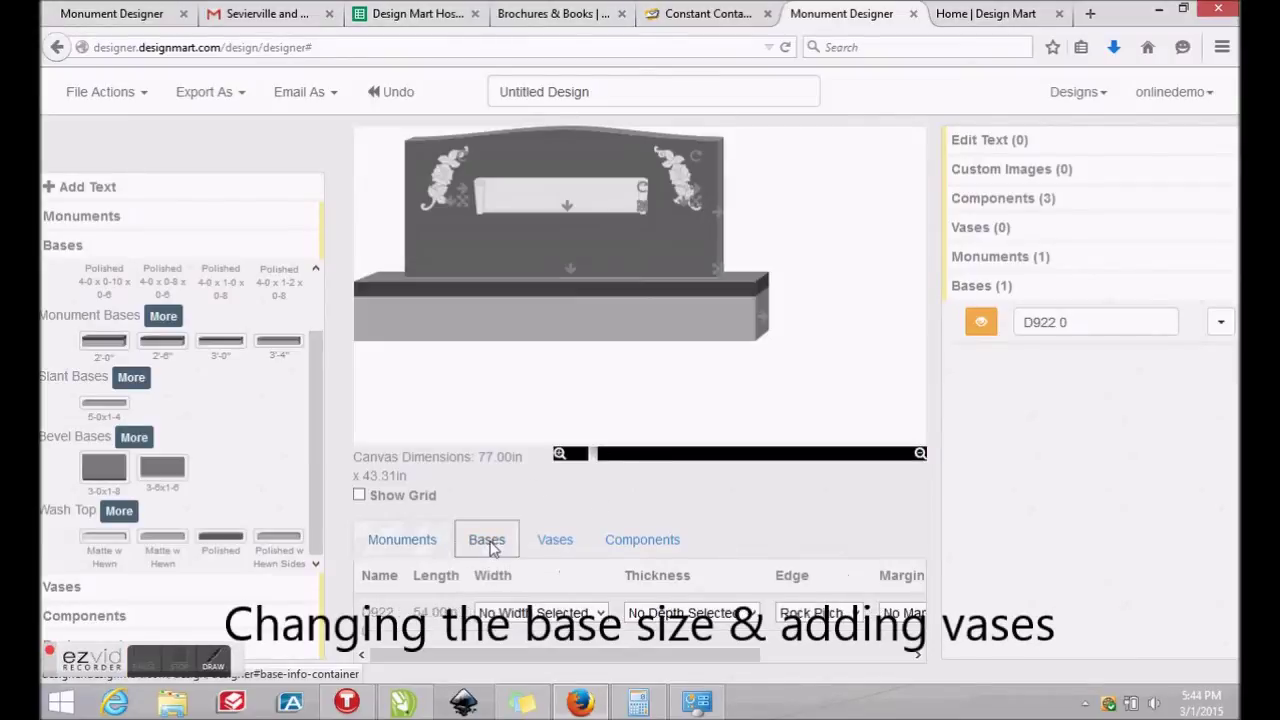
pyautogui.moveTo(764, 316); pyautogui.dragTo(817, 327)
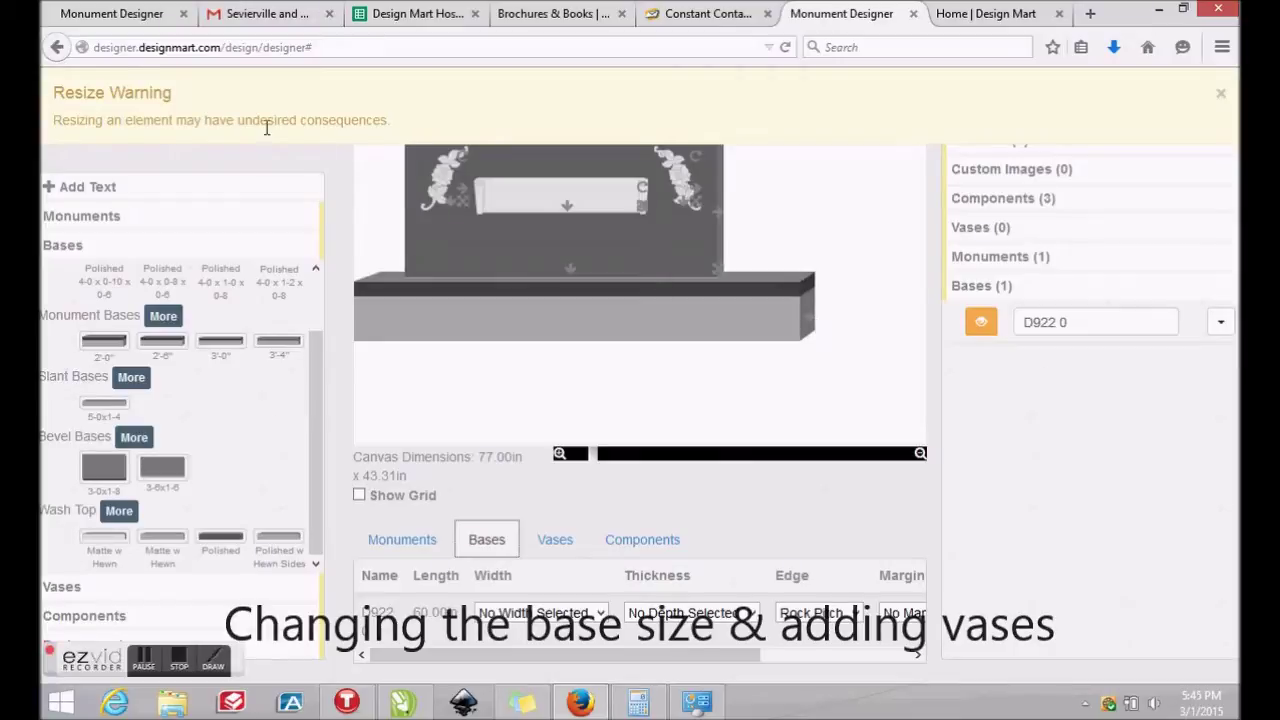
pyautogui.click(1217, 96)
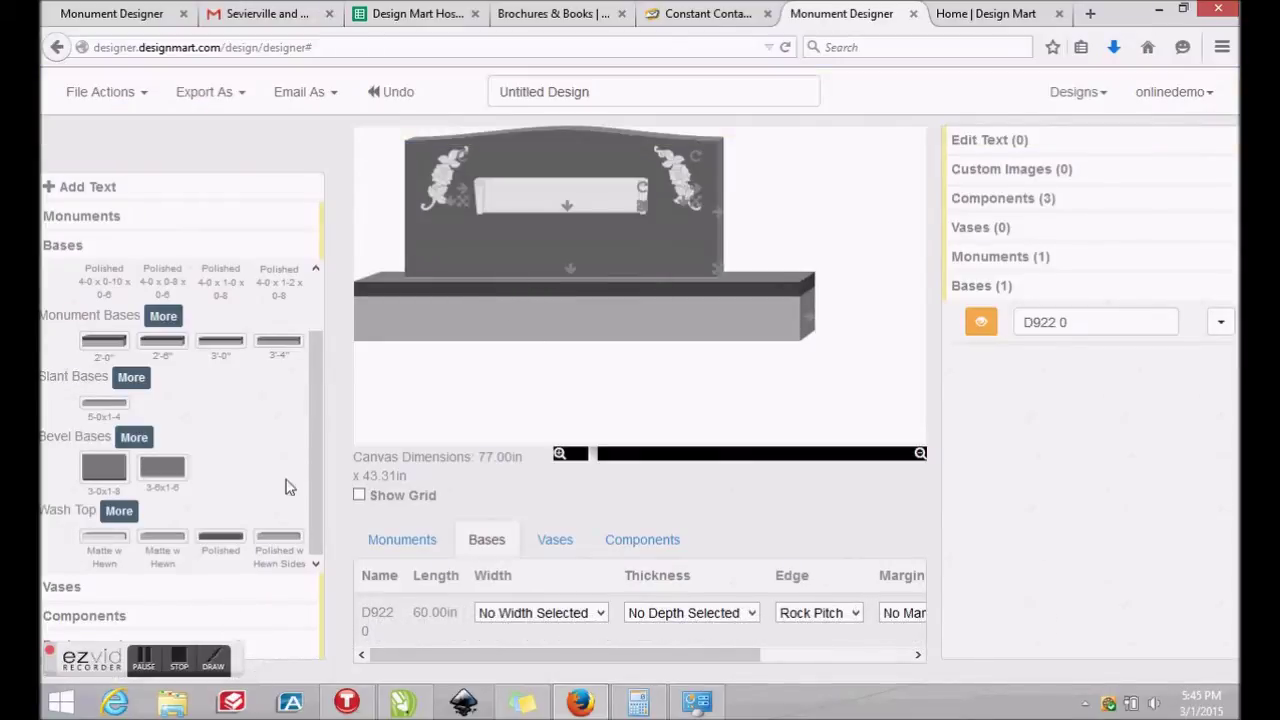
# Place a turned polished vase at each end of the base, nudging the monument right
pyautogui.click(53, 588)
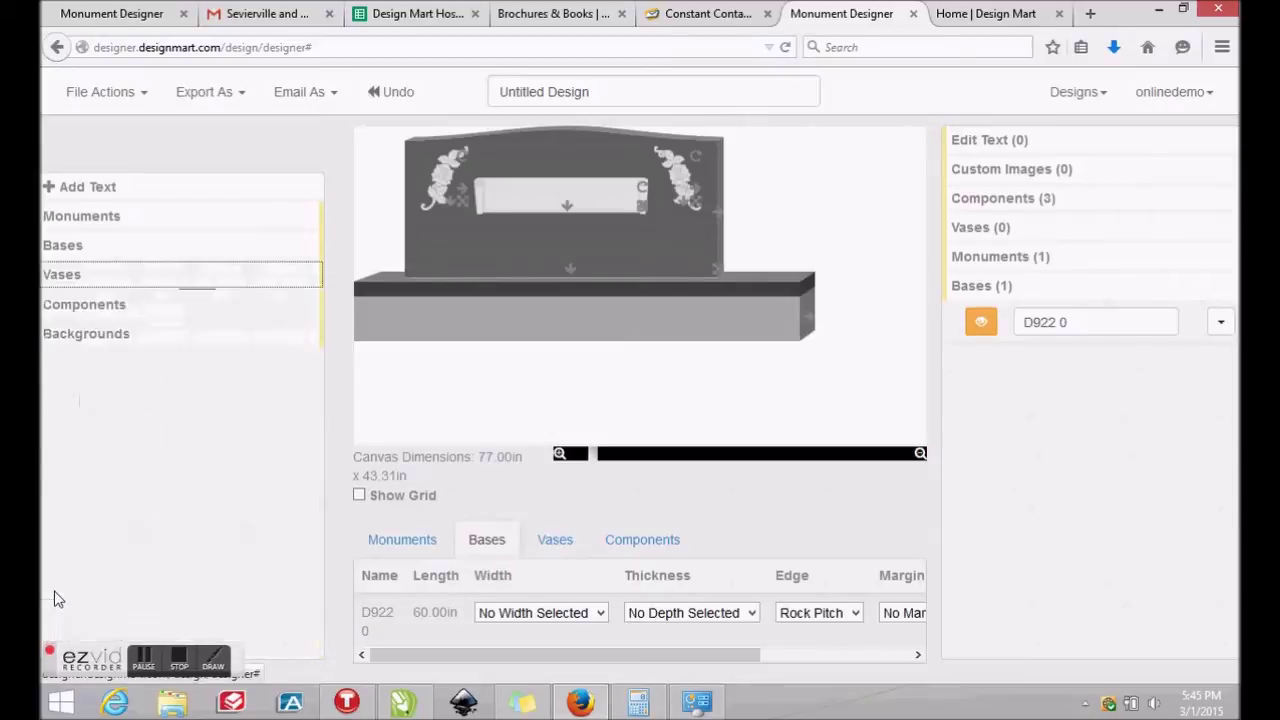
pyautogui.moveTo(318, 375); pyautogui.dragTo(681, 248)
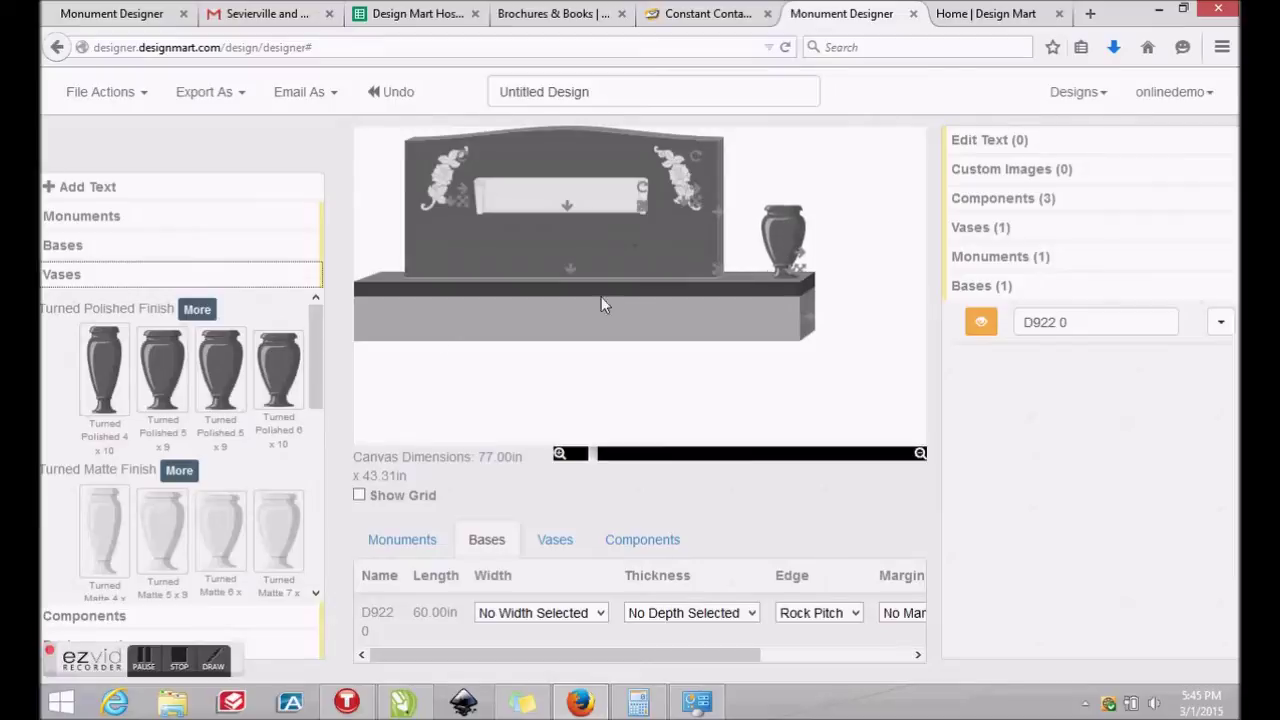
pyautogui.moveTo(391, 357); pyautogui.dragTo(737, 129)
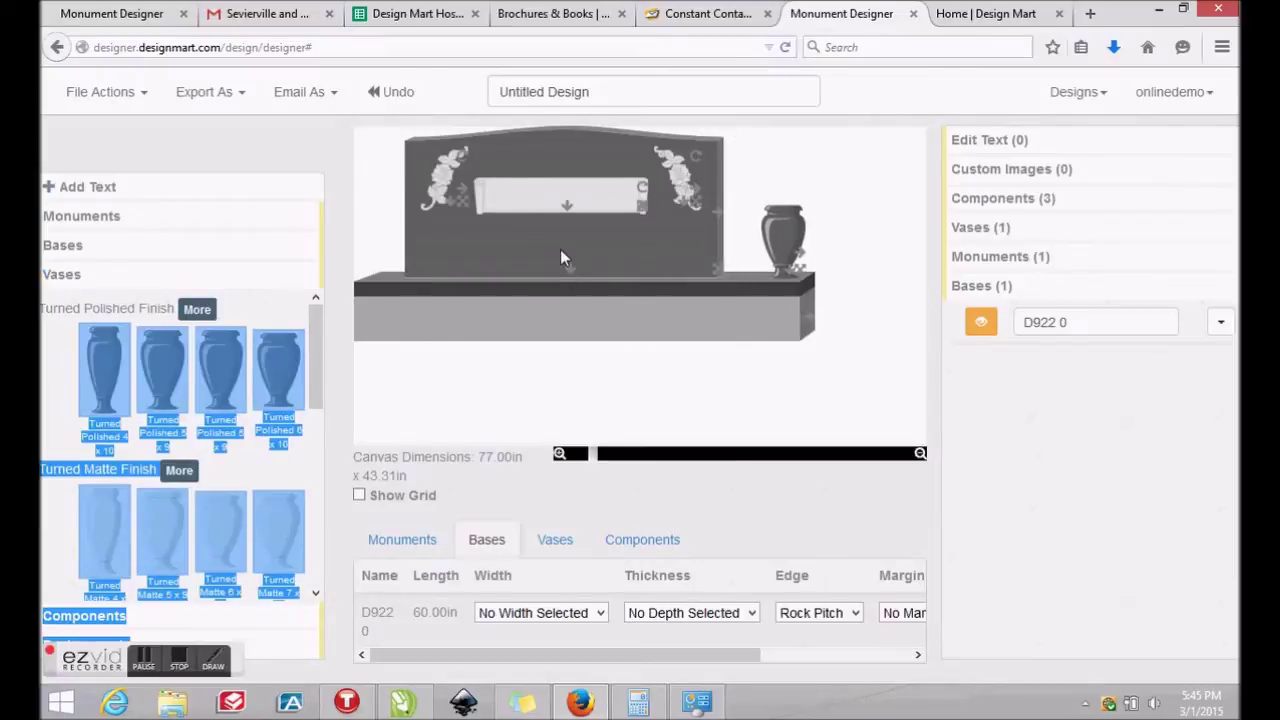
pyautogui.moveTo(560, 255); pyautogui.dragTo(579, 261)
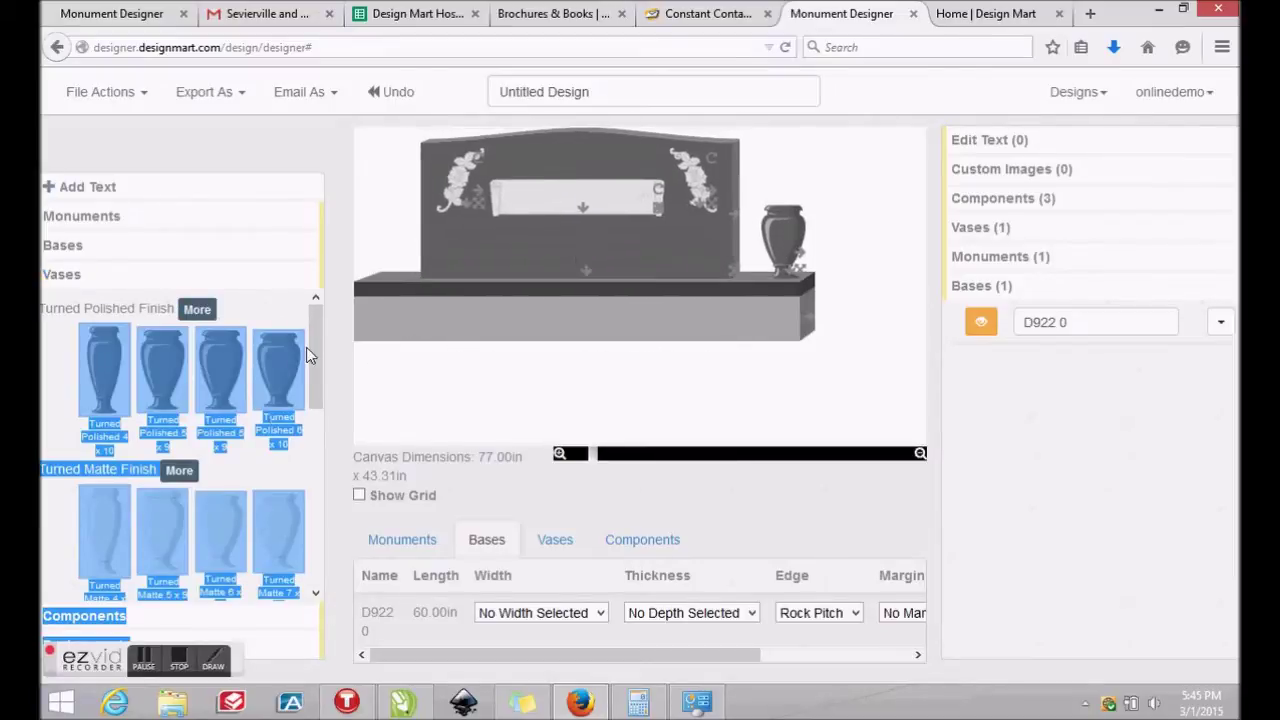
pyautogui.moveTo(293, 397); pyautogui.dragTo(405, 262)
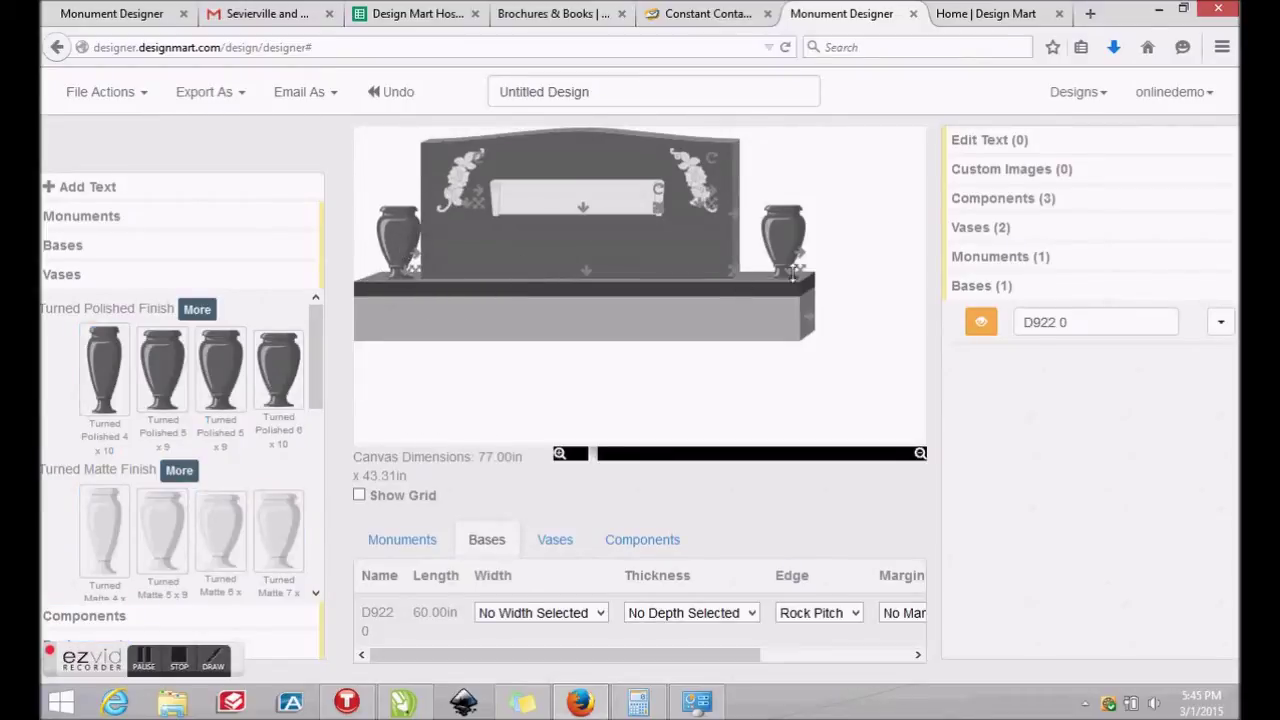
pyautogui.moveTo(703, 152); pyautogui.dragTo(749, 134)
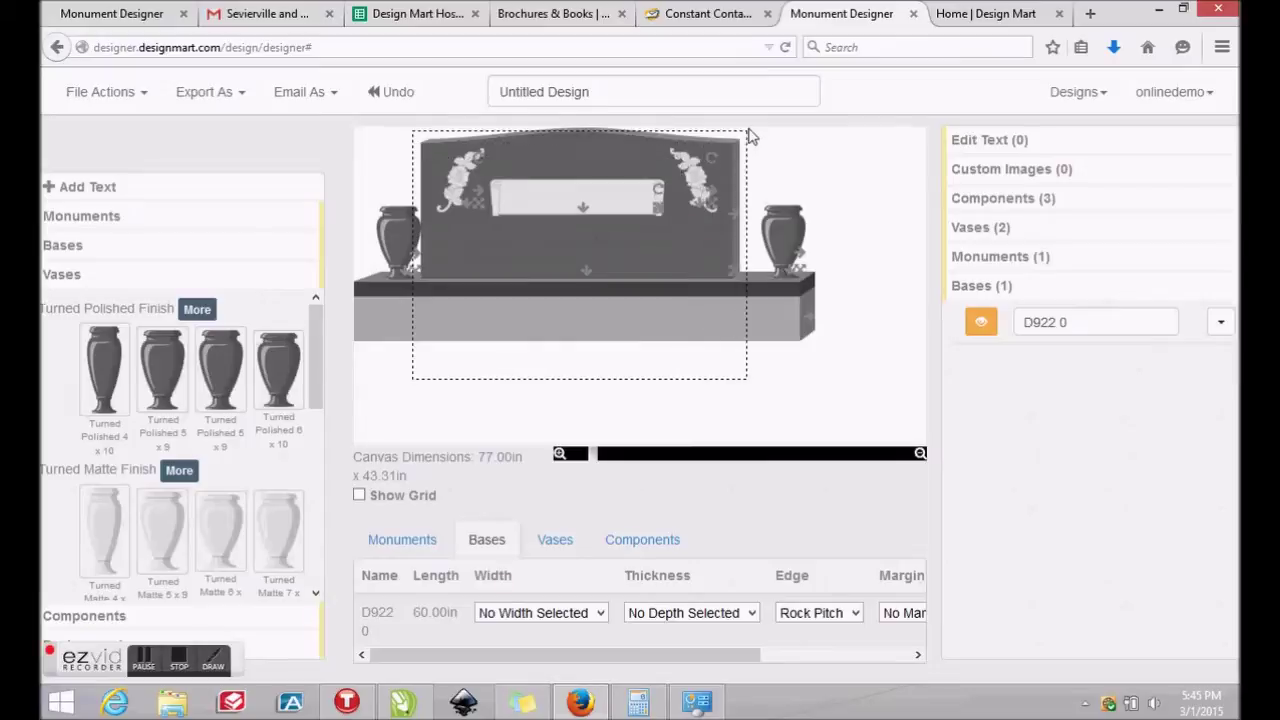
pyautogui.moveTo(593, 234); pyautogui.dragTo(603, 234)
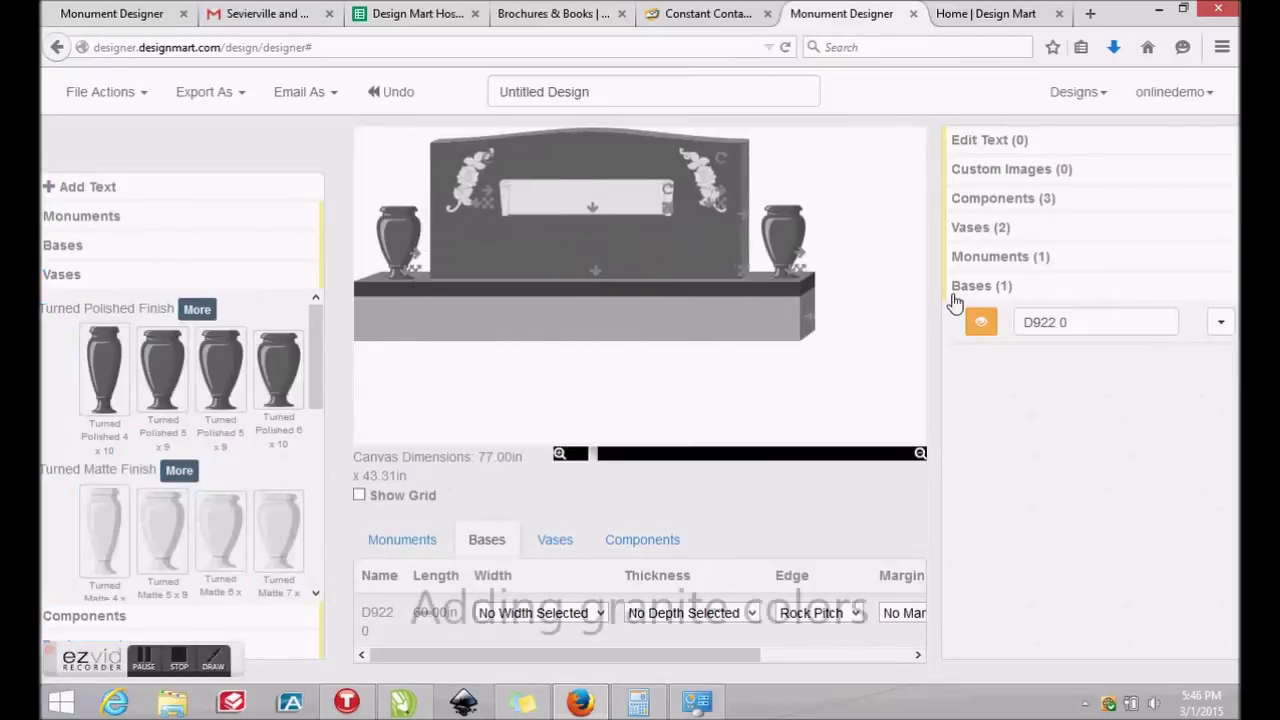
# Give both placed vases a grey granite finish
pyautogui.click(1090, 230)
pyautogui.click(1221, 264)
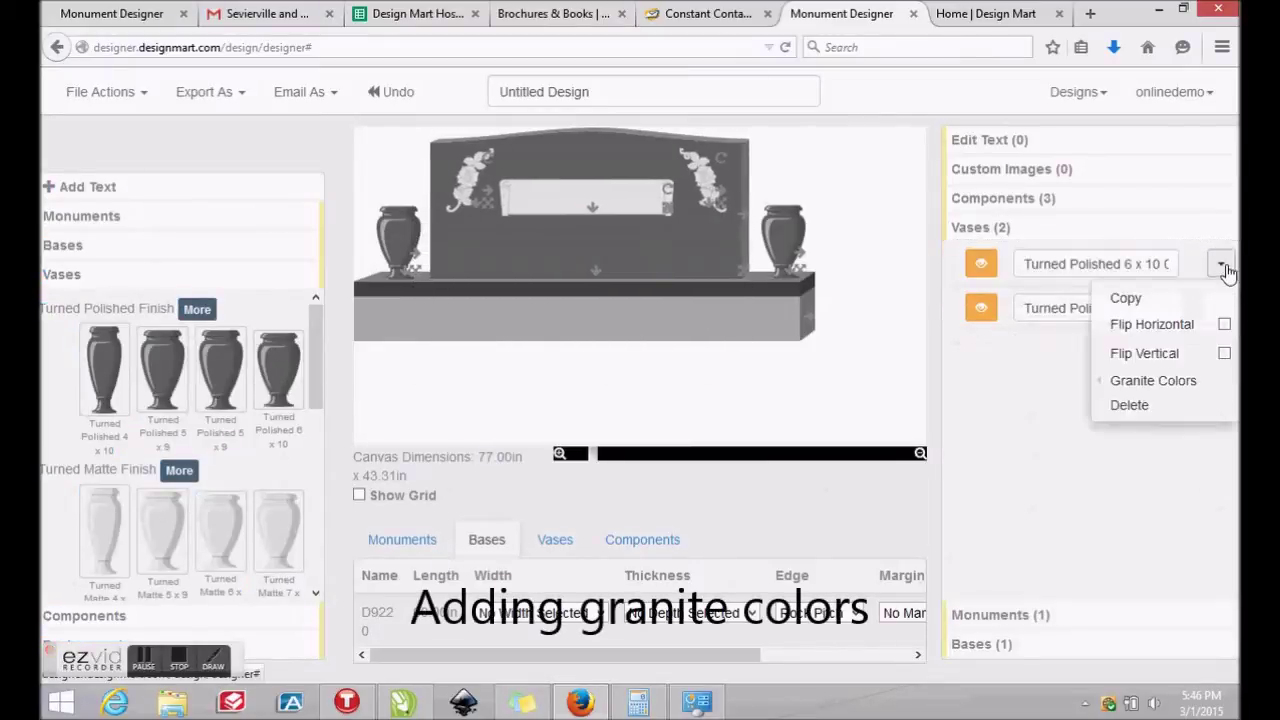
pyautogui.click(1186, 380)
pyautogui.click(1028, 388)
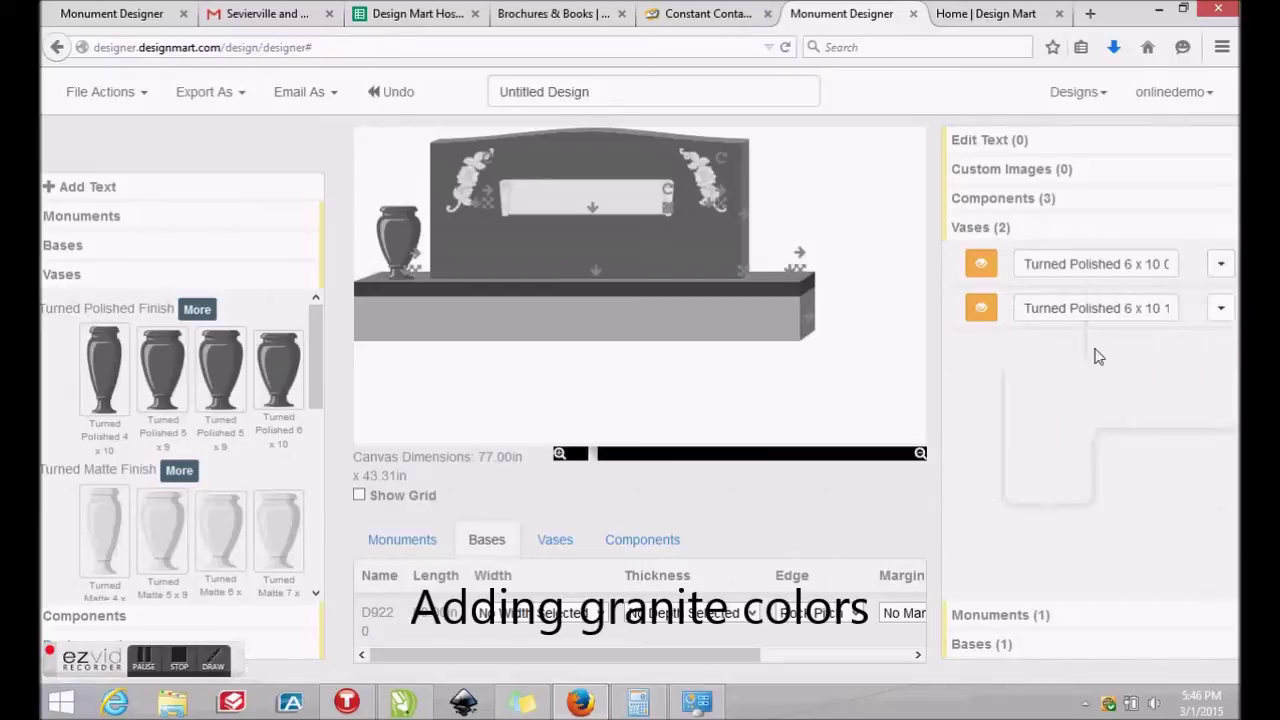
pyautogui.click(1221, 308)
pyautogui.moveTo(1175, 426)
pyautogui.click(1034, 446)
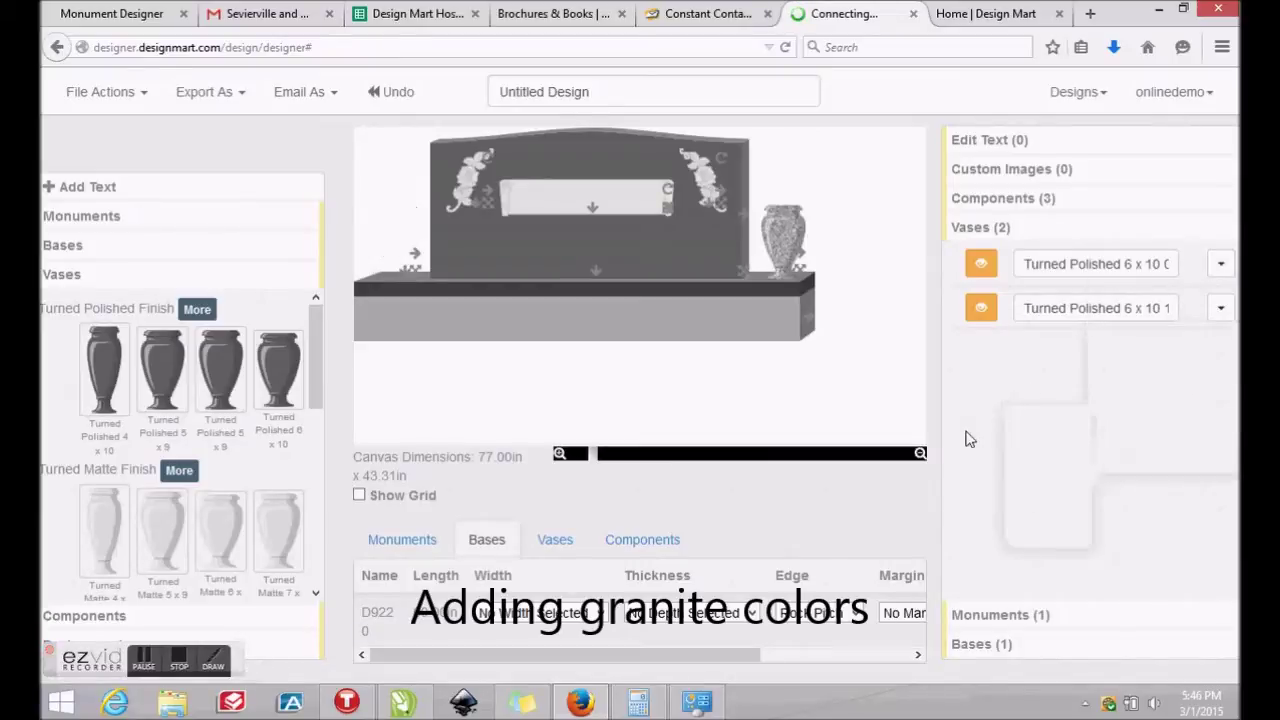
# Give the base a light grey granite finish
pyautogui.click(981, 646)
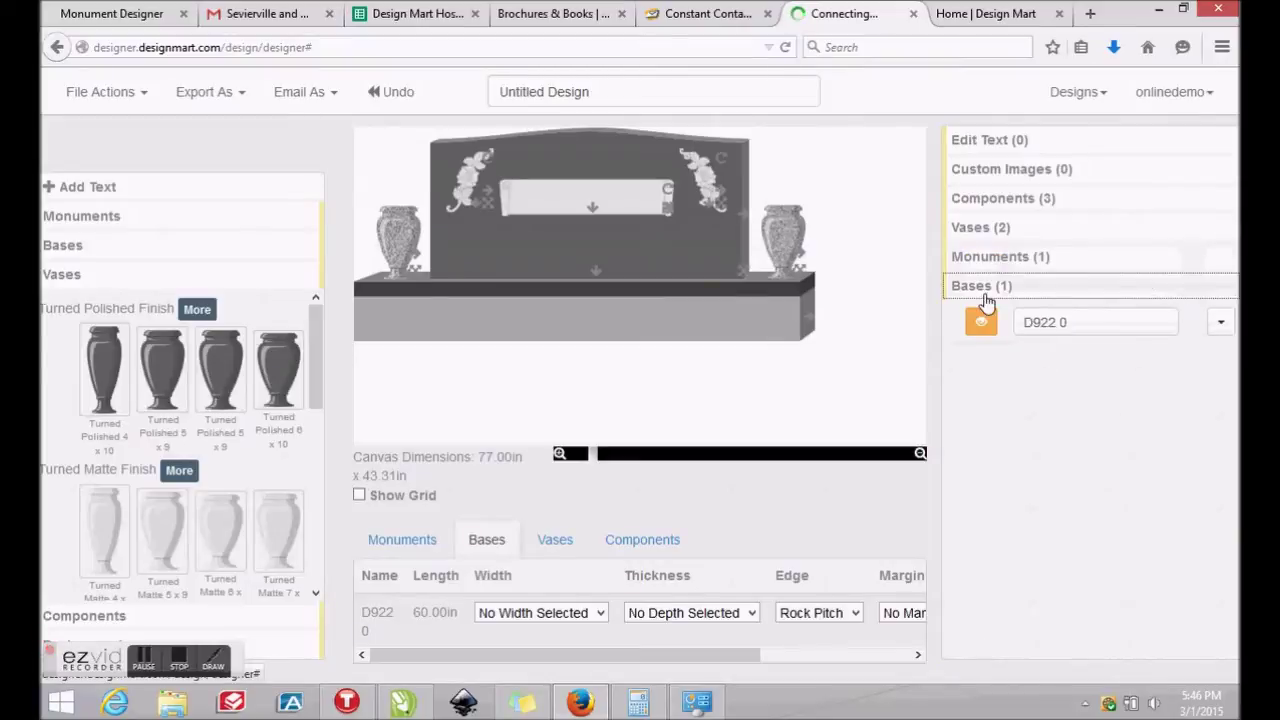
pyautogui.click(1221, 322)
pyautogui.moveTo(1145, 439)
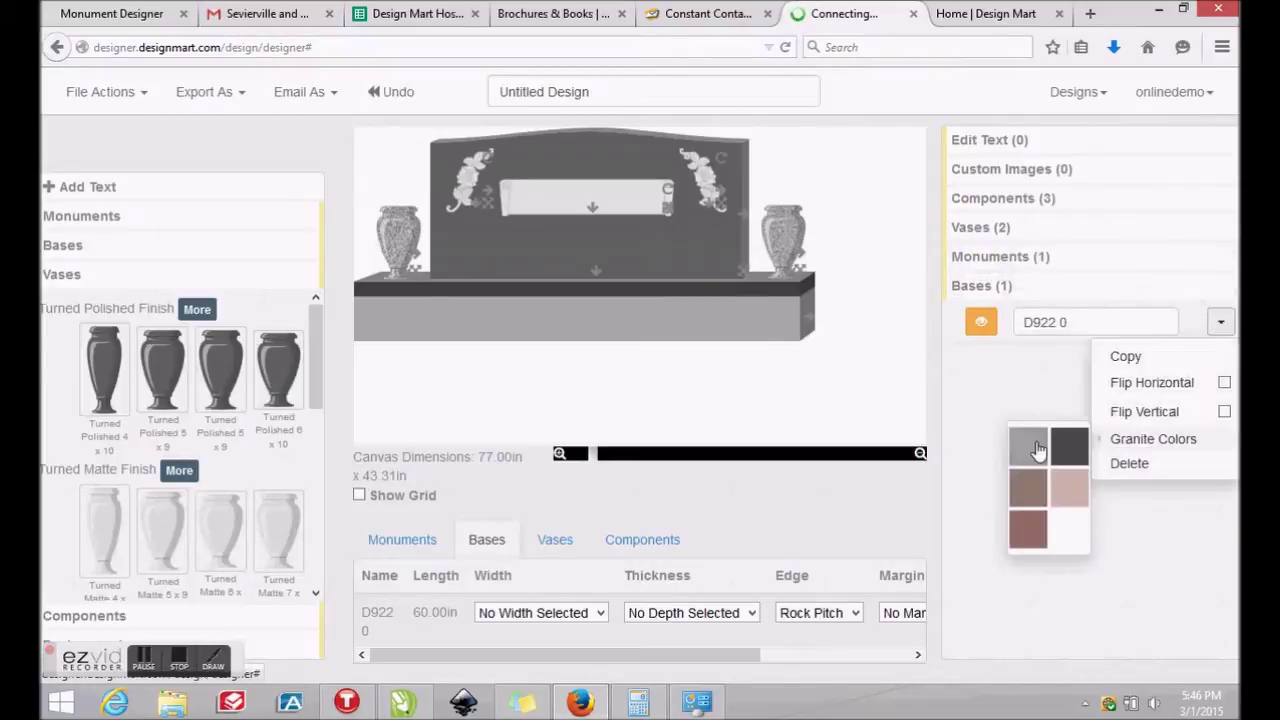
pyautogui.click(1040, 450)
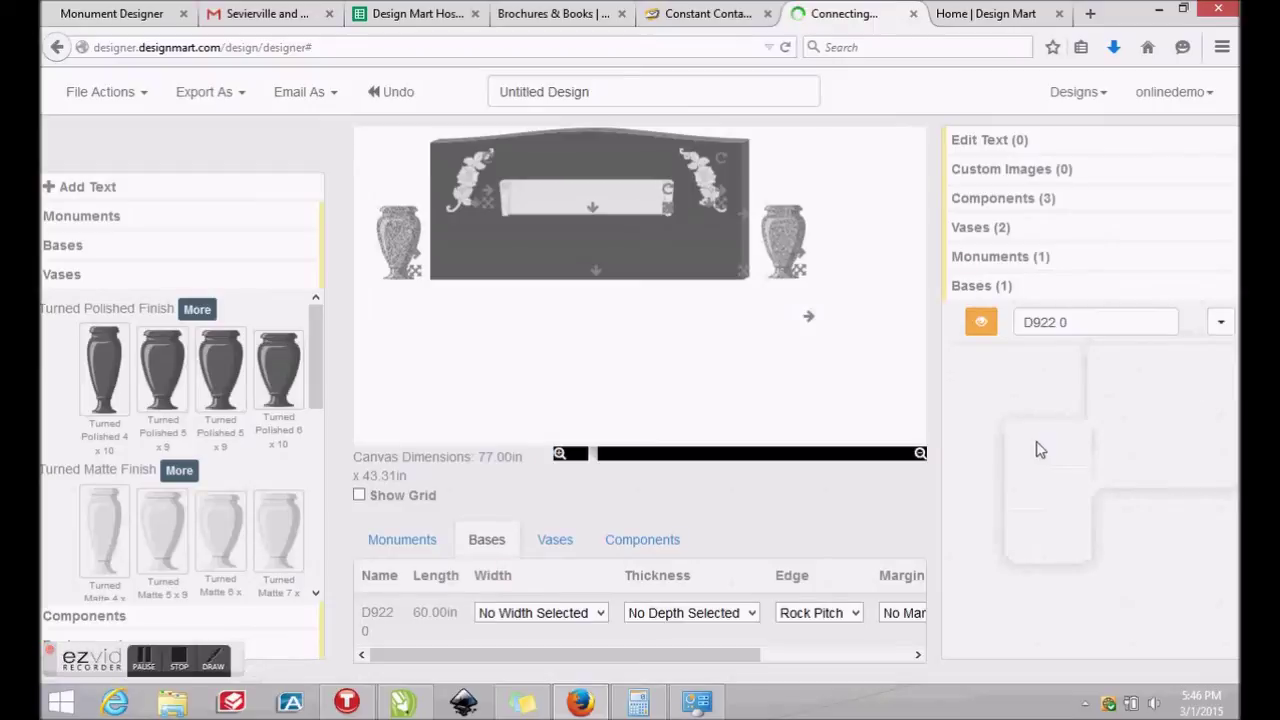
# Give the monument upright a grey granite finish
pyautogui.click(146, 660)
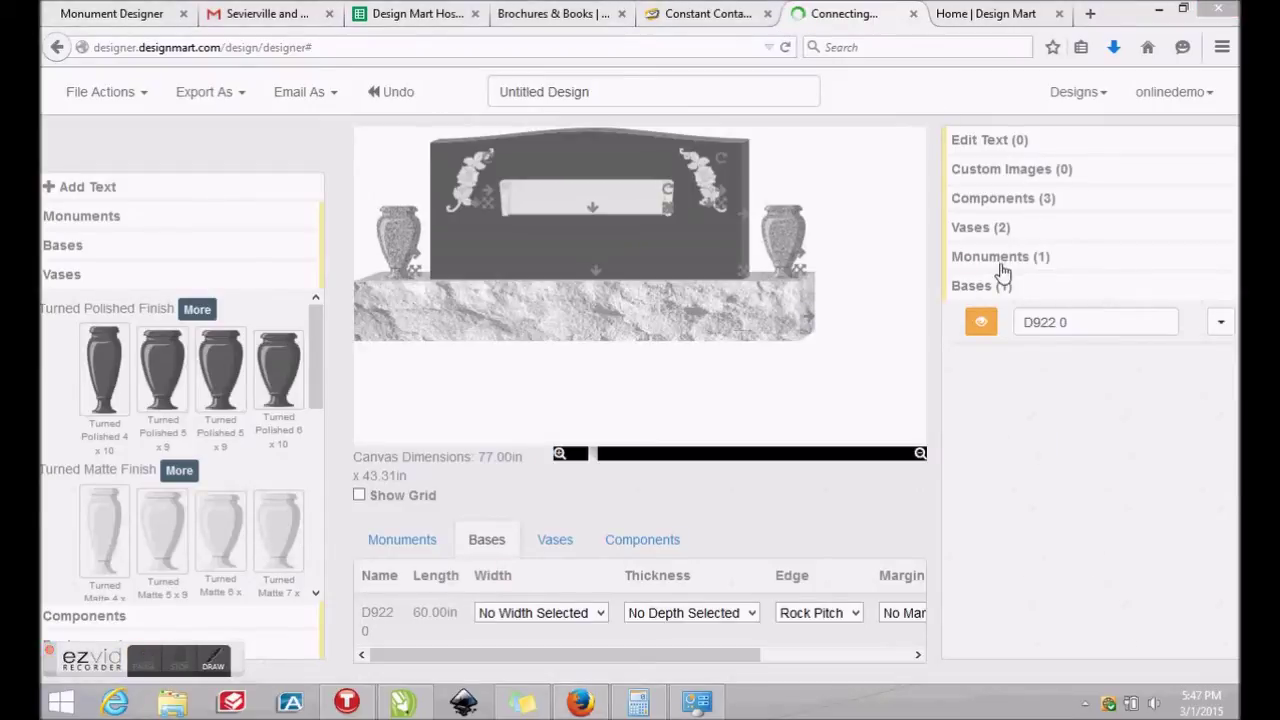
pyautogui.click(1004, 266)
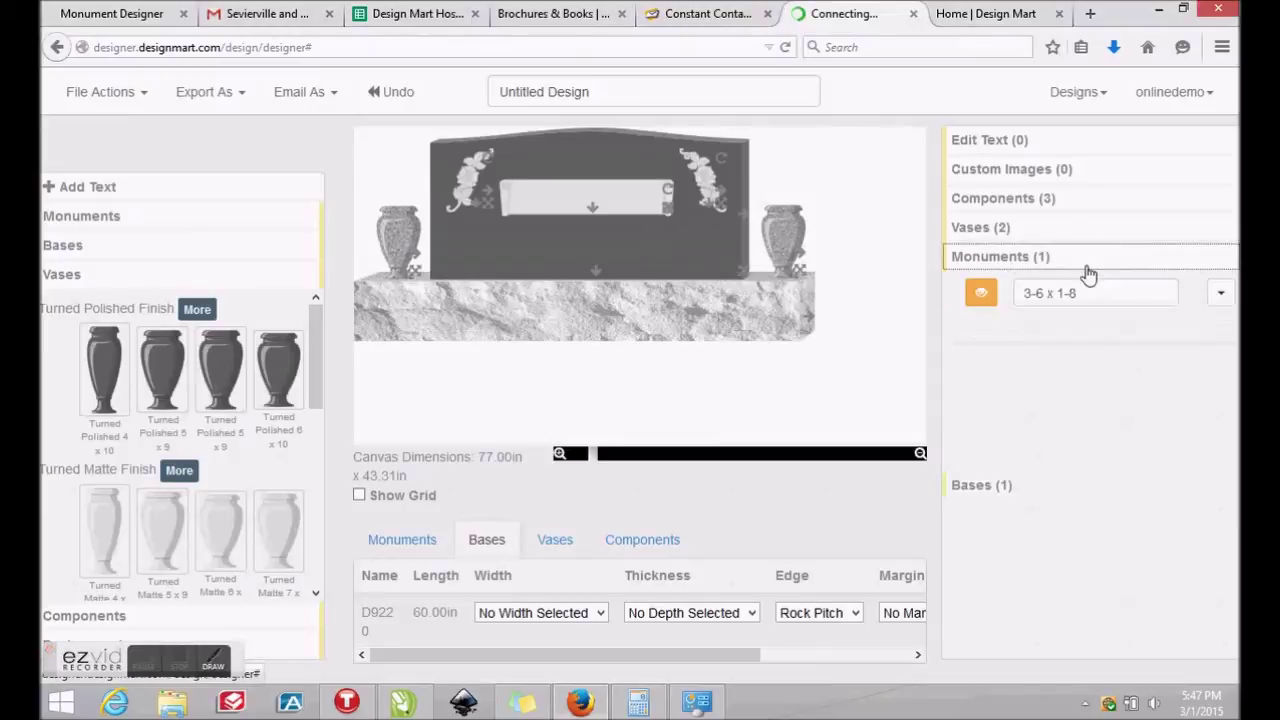
pyautogui.click(1220, 293)
pyautogui.moveTo(1174, 410)
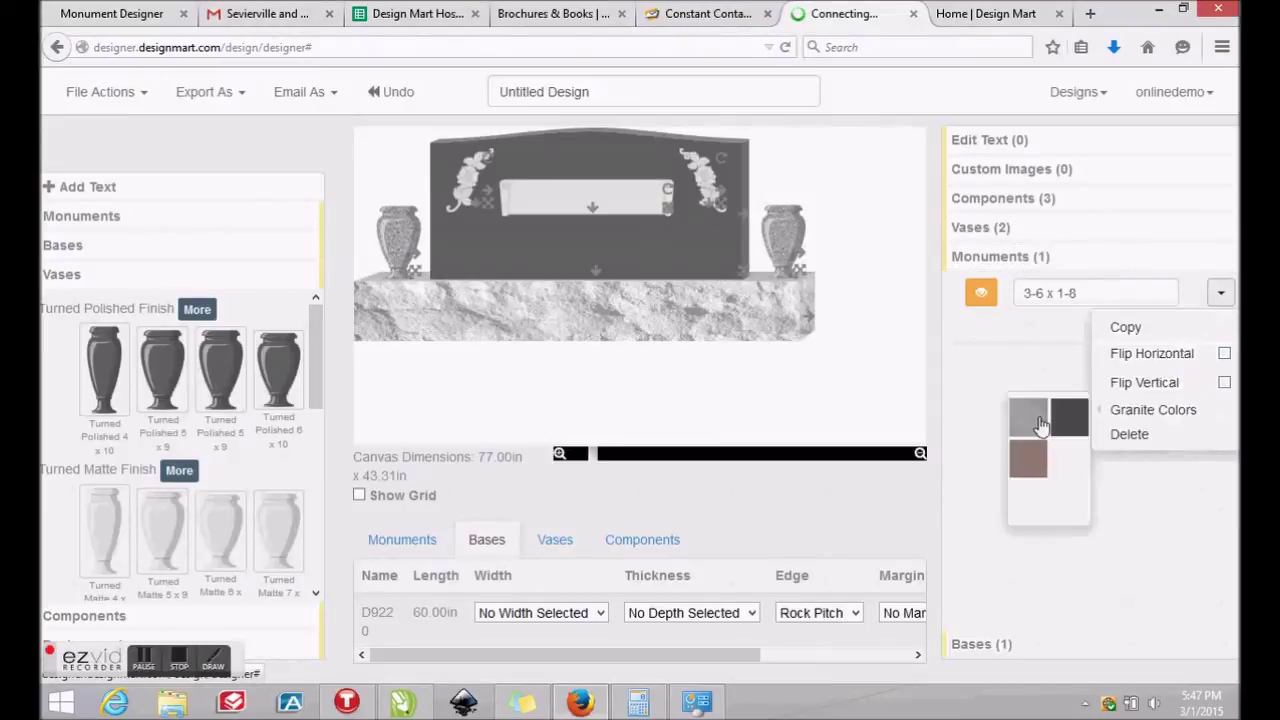
pyautogui.click(1035, 422)
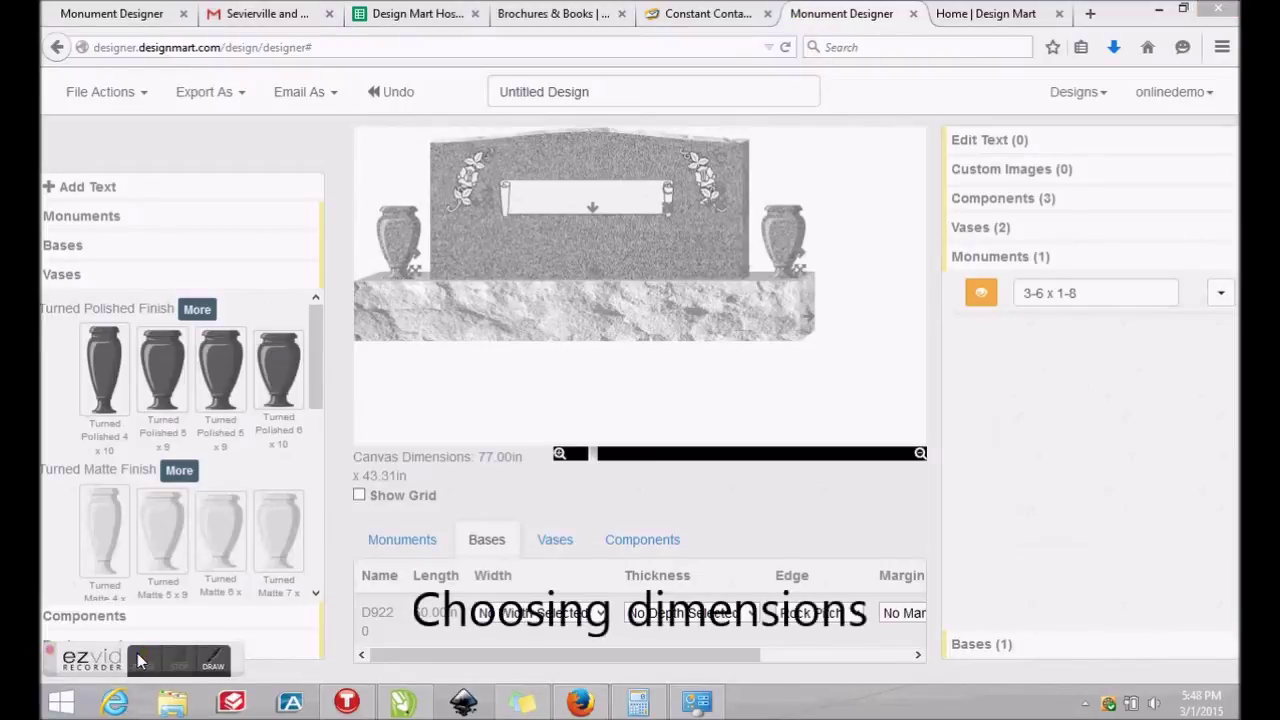
# Set the monument thickness to 6.00
pyautogui.click(420, 550)
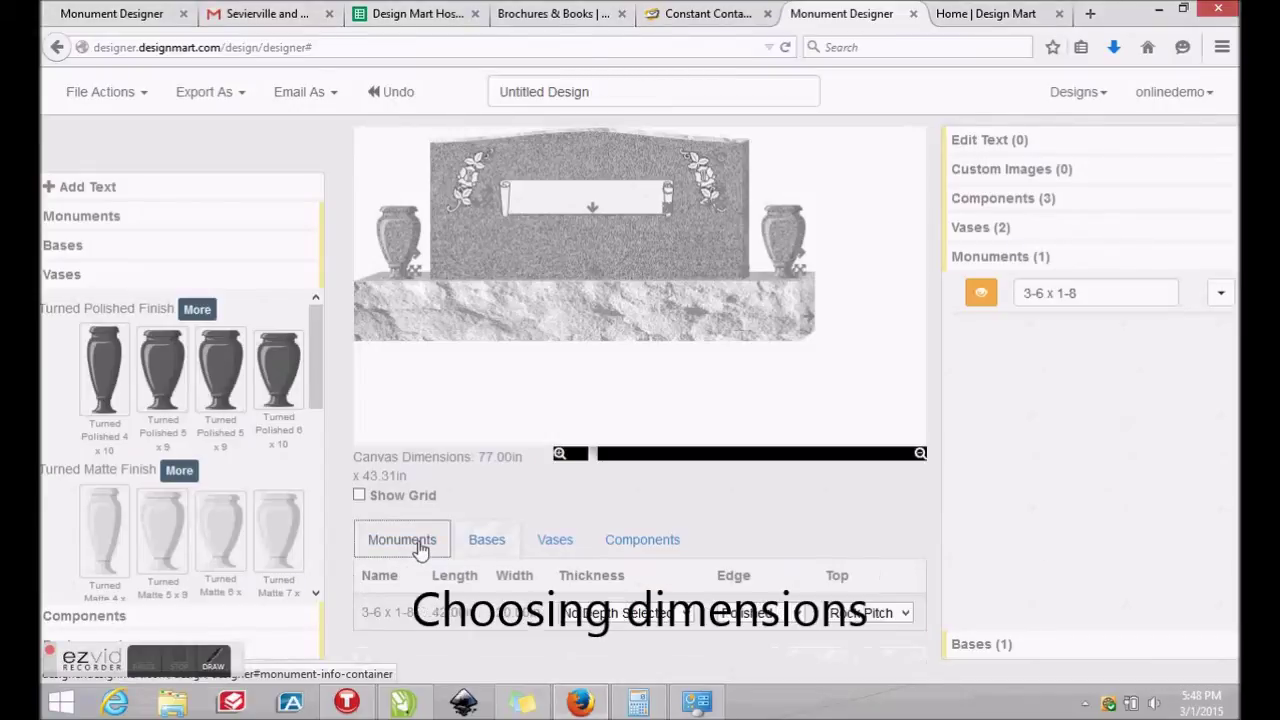
pyautogui.click(686, 616)
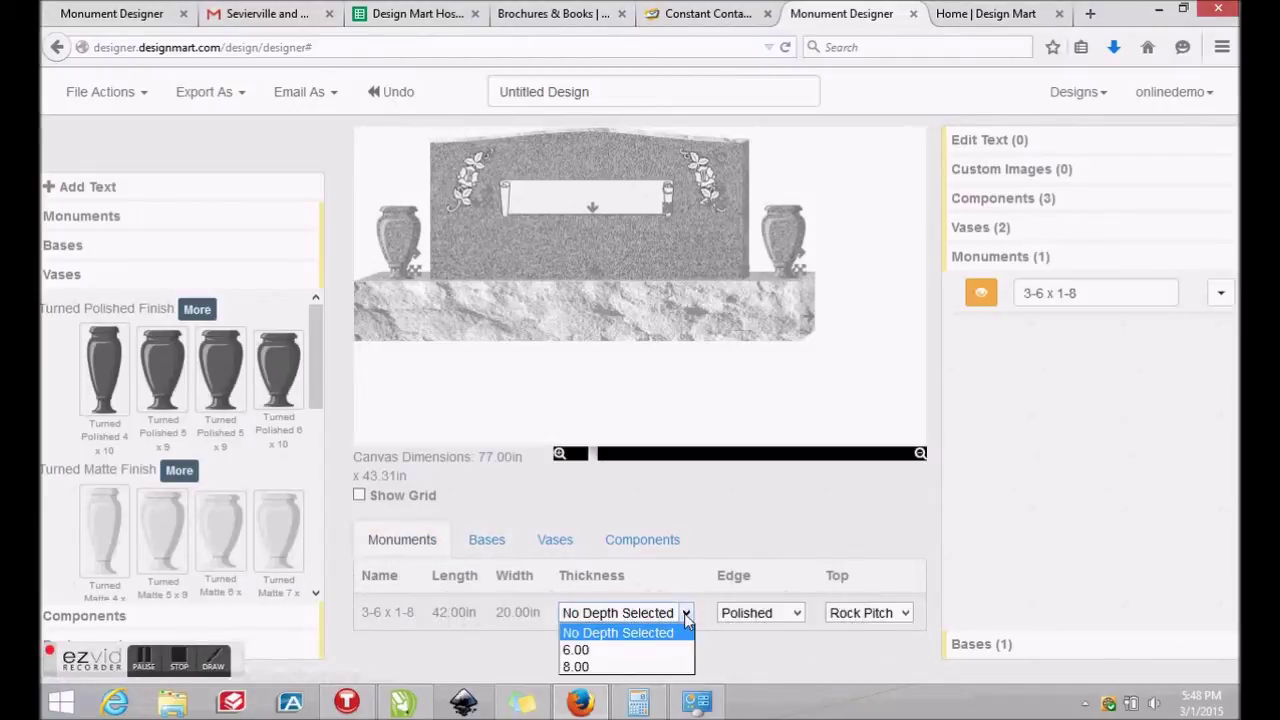
pyautogui.click(577, 649)
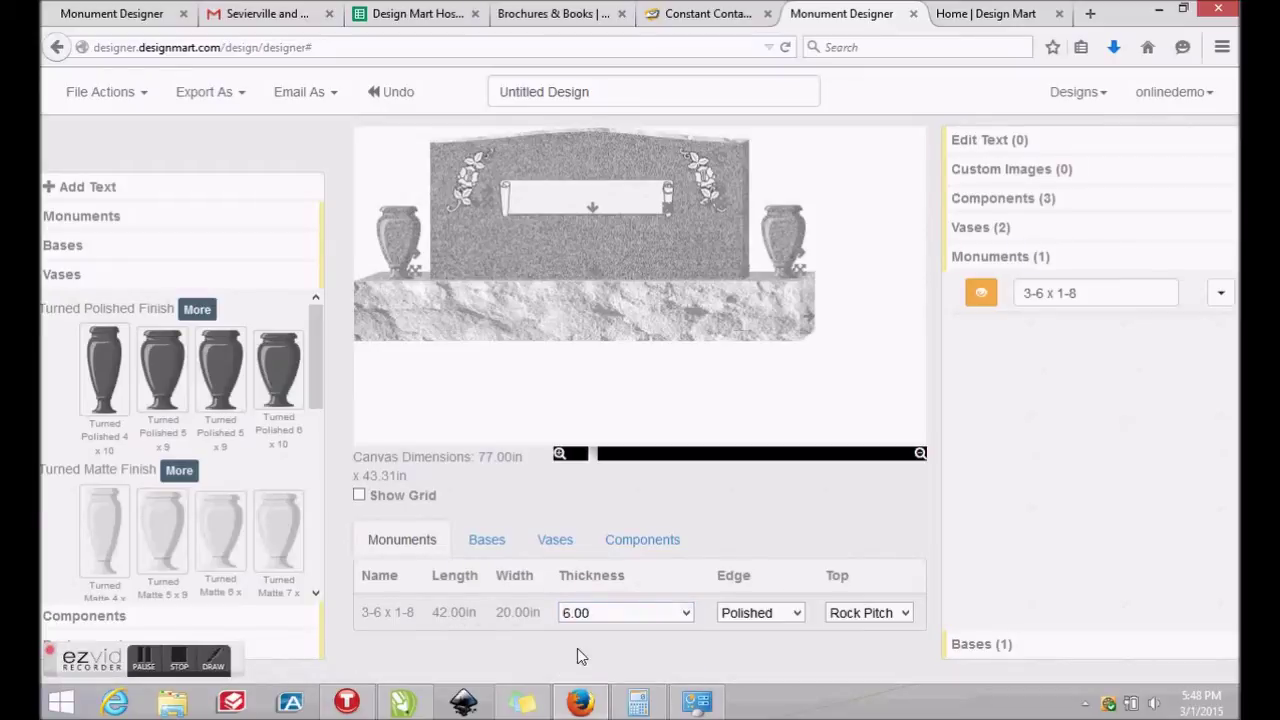
# Set the base width to 10.00 and thickness to 8.00
pyautogui.click(477, 546)
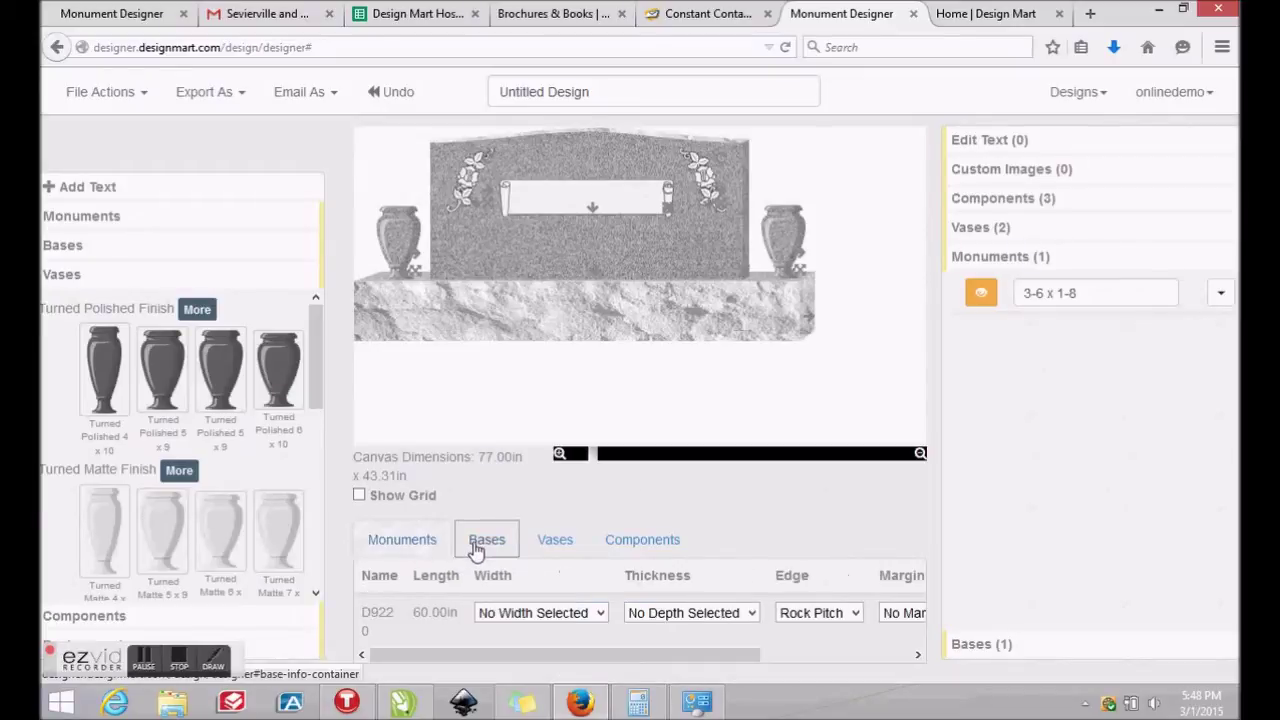
pyautogui.click(603, 613)
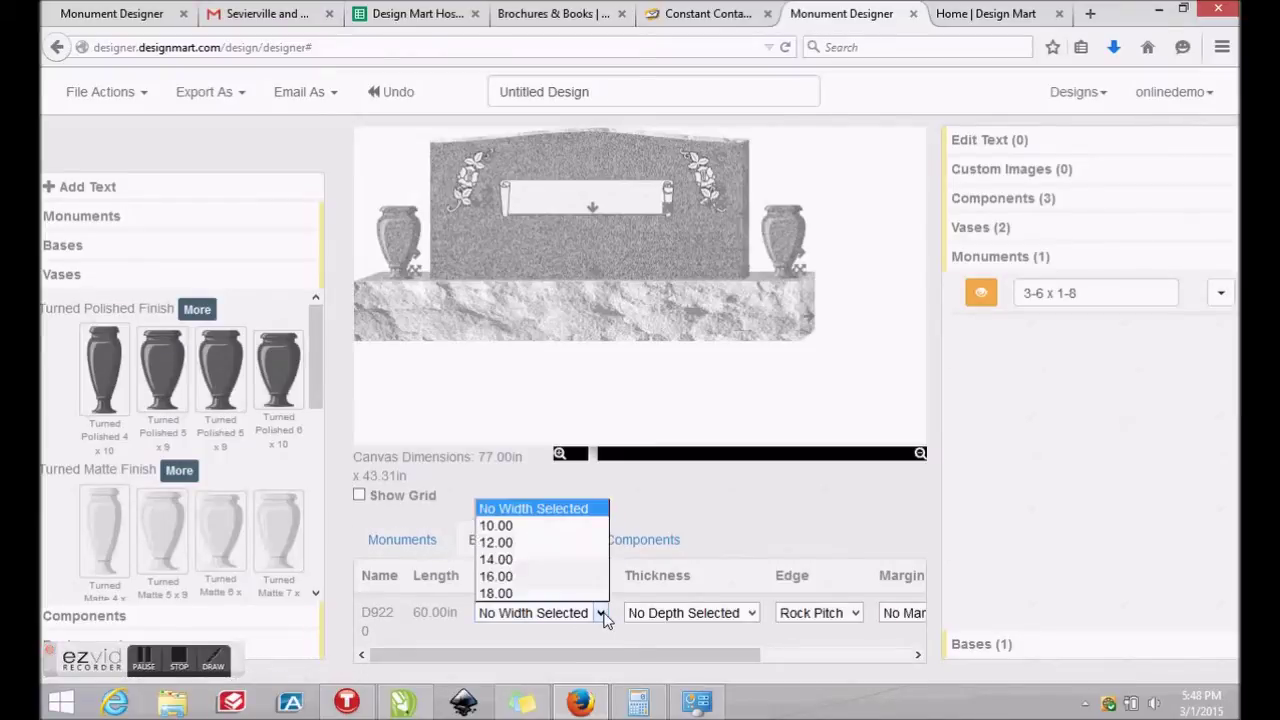
pyautogui.click(516, 528)
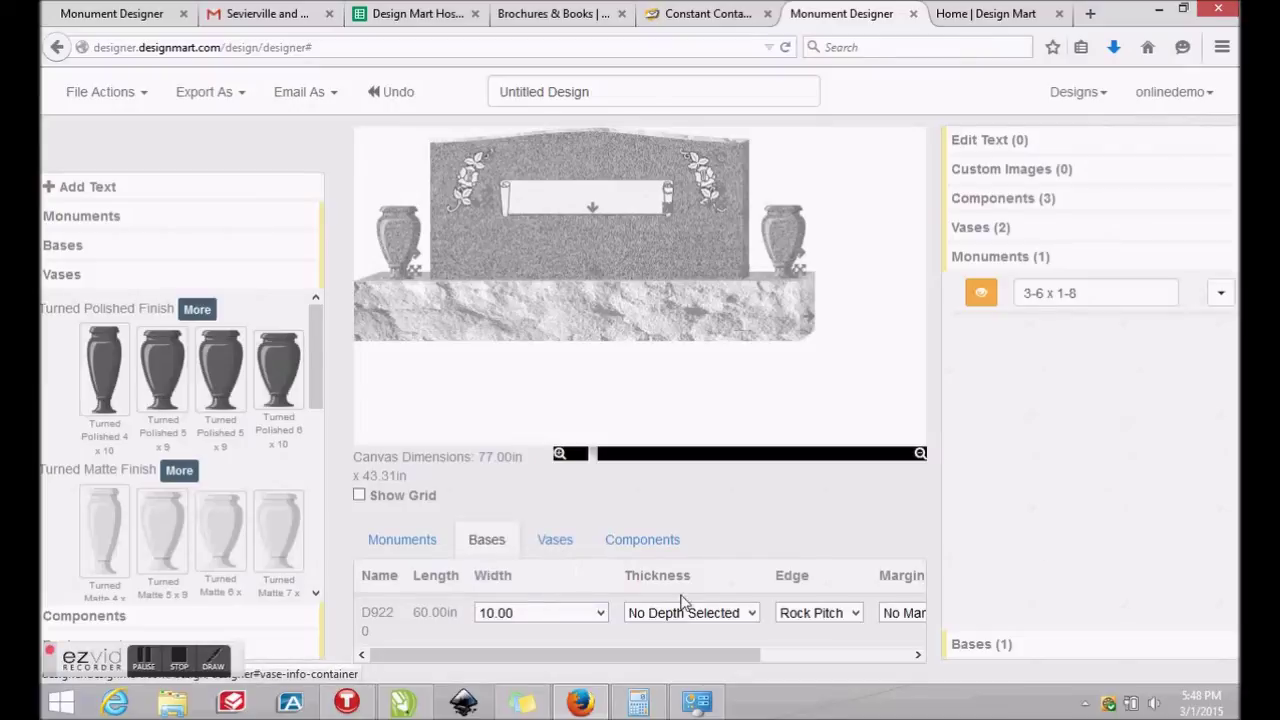
pyautogui.click(752, 614)
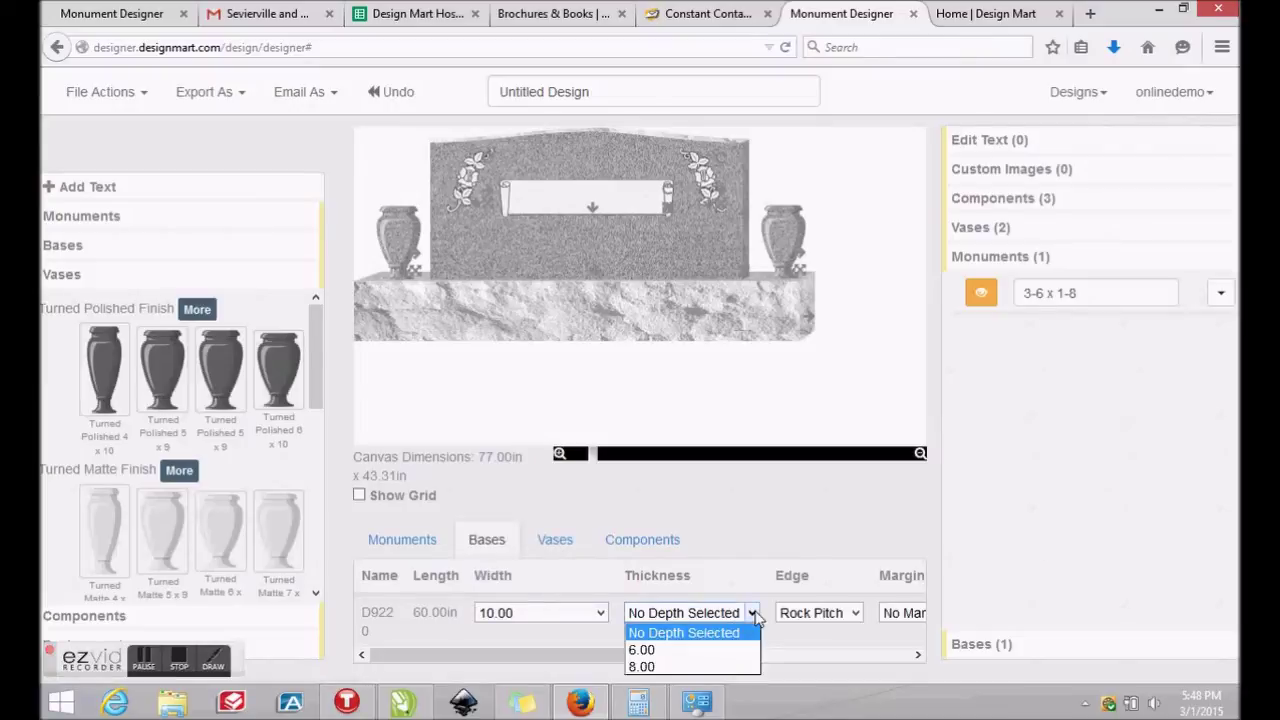
pyautogui.click(659, 668)
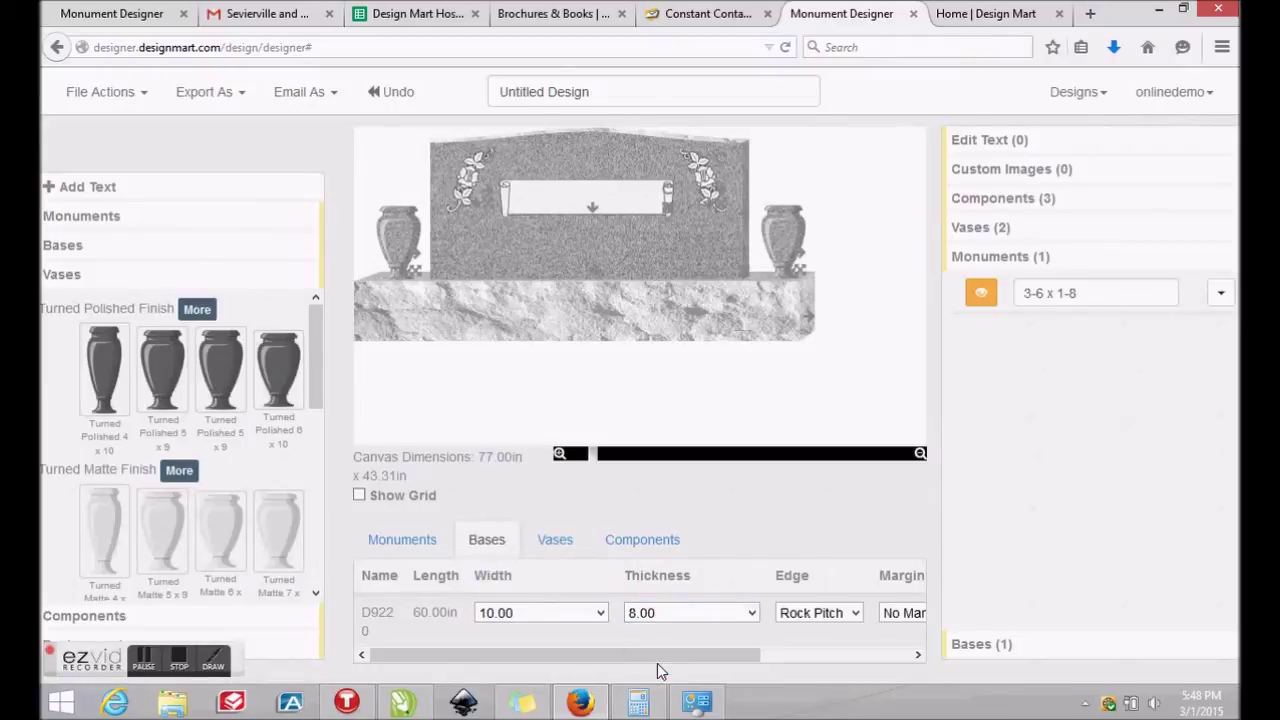
pyautogui.click(143, 662)
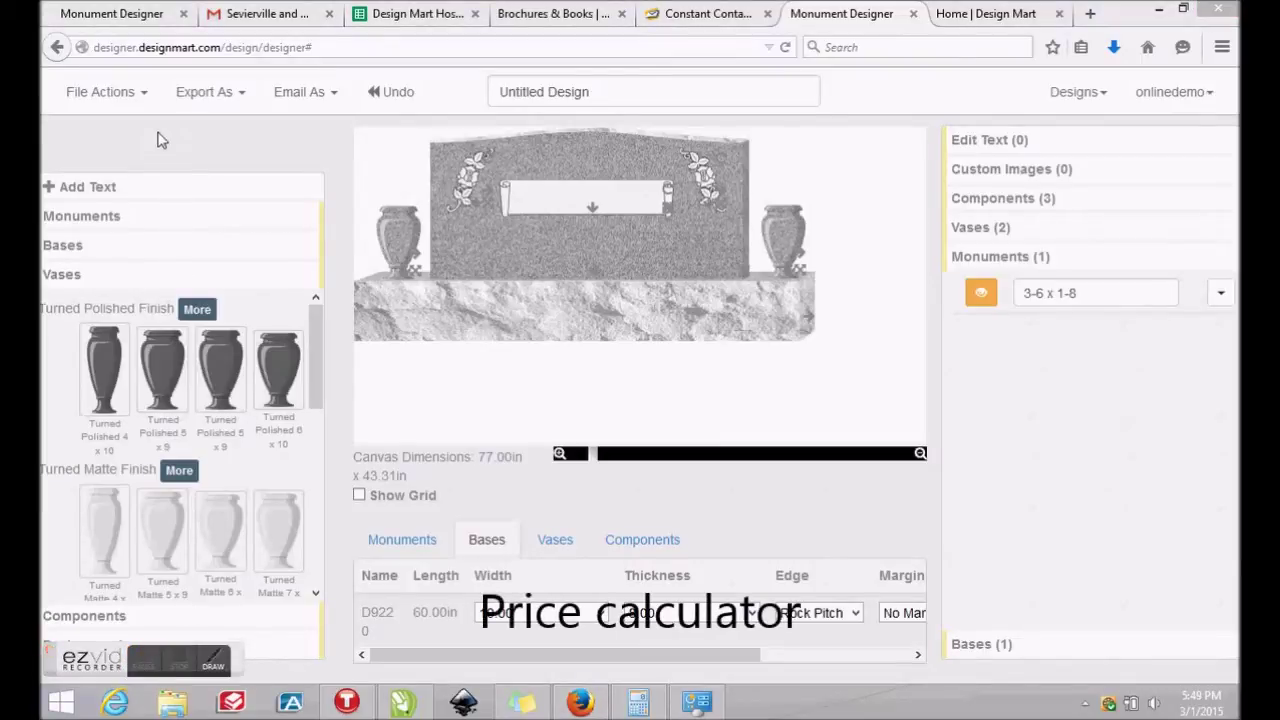
# Turn on Show Pricing and set the base margin to 2.0, raising the price to $901.87
pyautogui.click(148, 104)
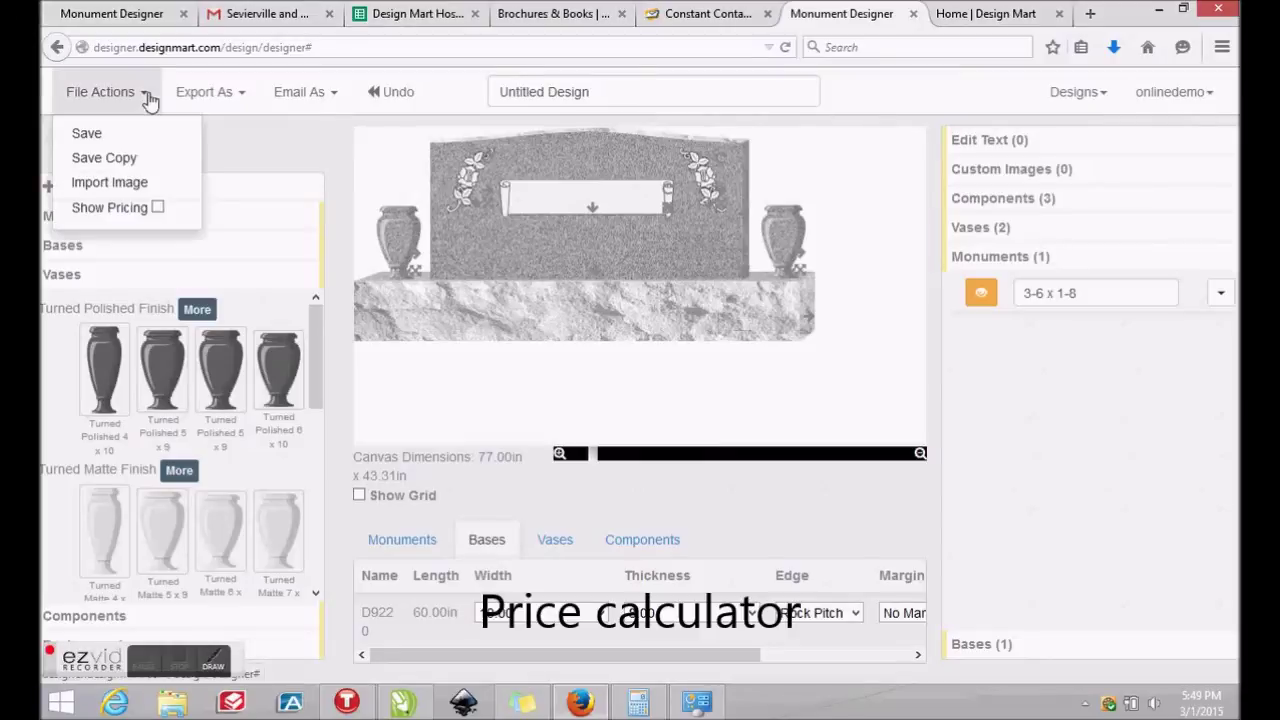
pyautogui.click(157, 208)
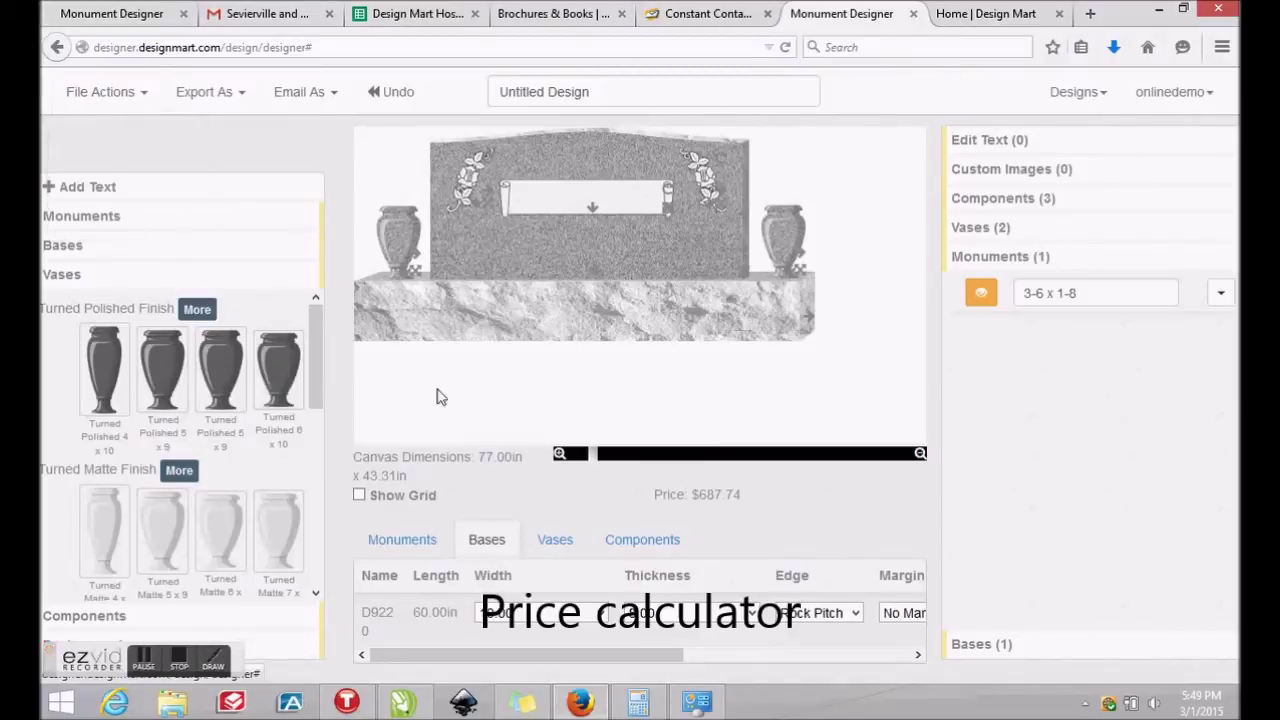
pyautogui.moveTo(662, 655); pyautogui.dragTo(778, 662)
pyautogui.click(824, 614)
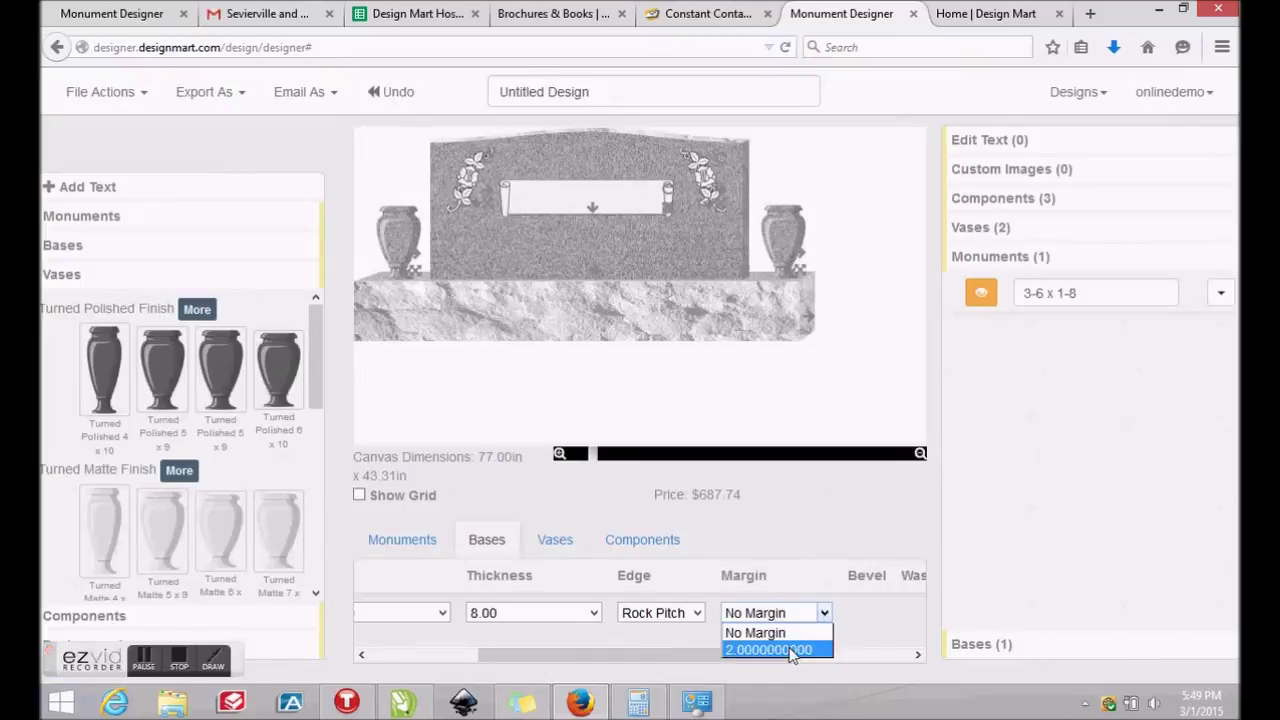
pyautogui.click(791, 650)
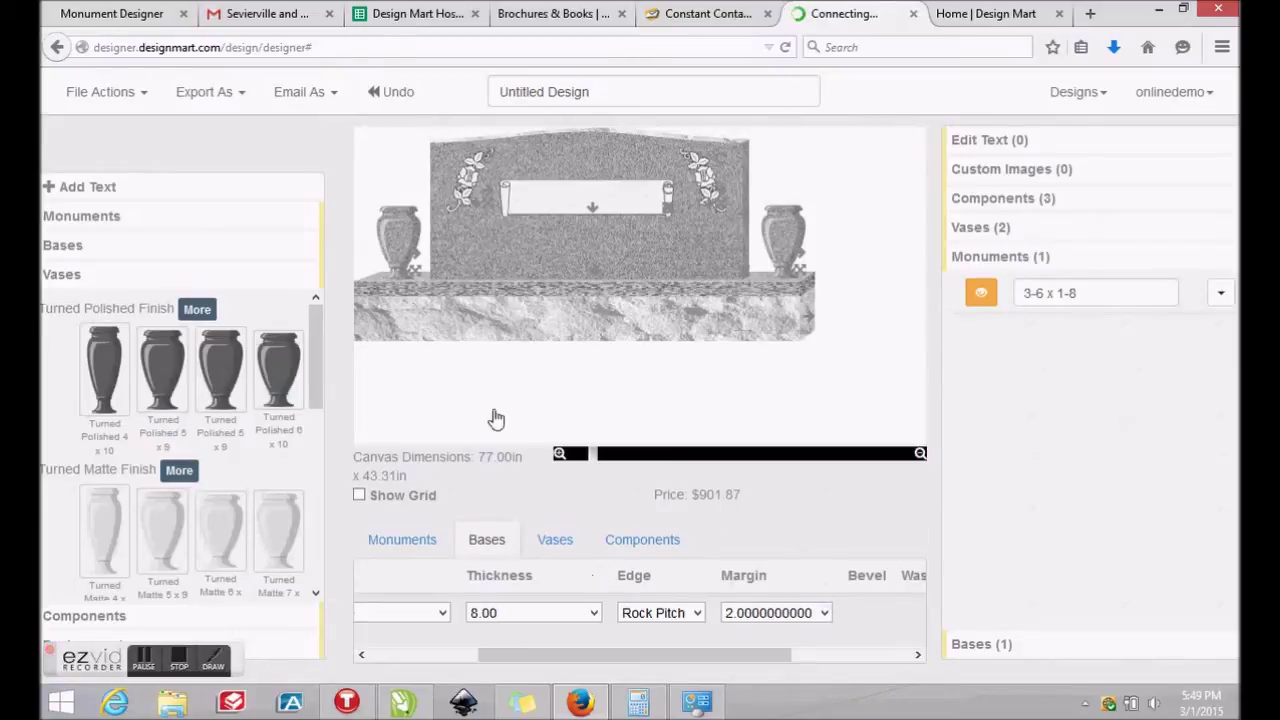
pyautogui.click(147, 94)
# Turn off Show Pricing and set Flower Arrangement 1 into the left vase
pyautogui.click(158, 208)
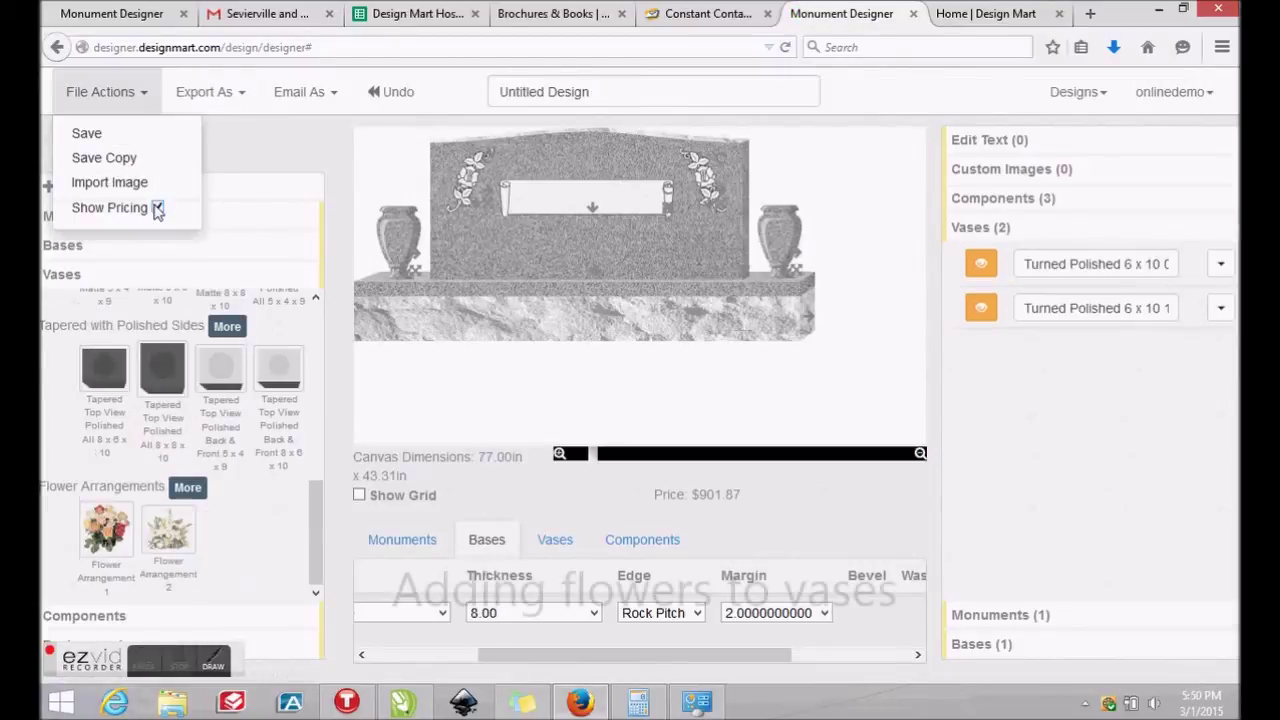
pyautogui.click(157, 208)
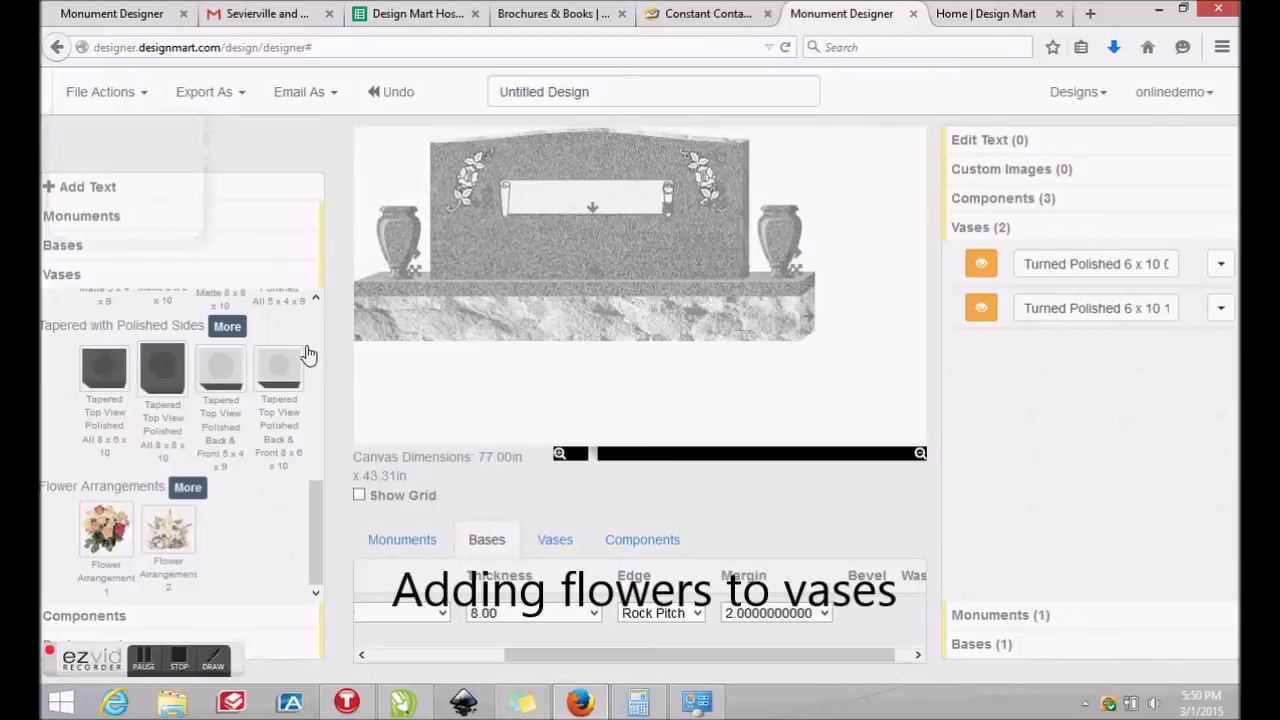
pyautogui.moveTo(105, 537); pyautogui.dragTo(437, 209)
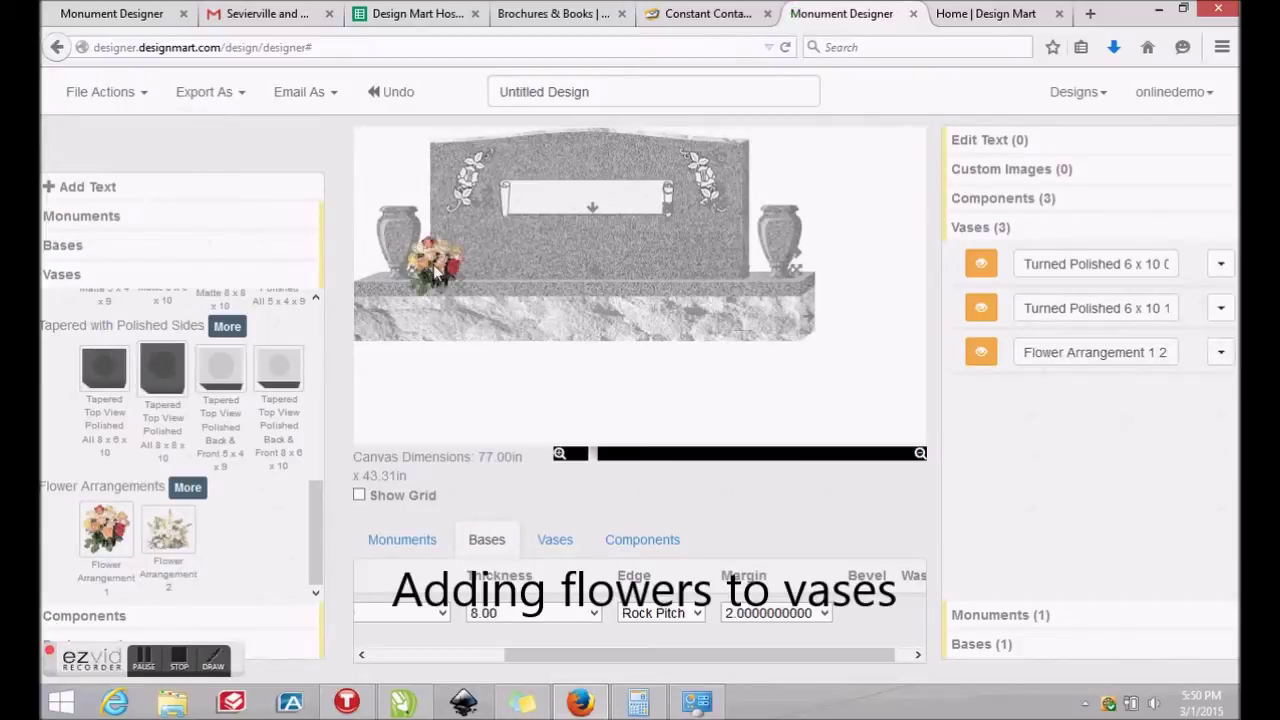
pyautogui.moveTo(435, 270); pyautogui.dragTo(398, 205)
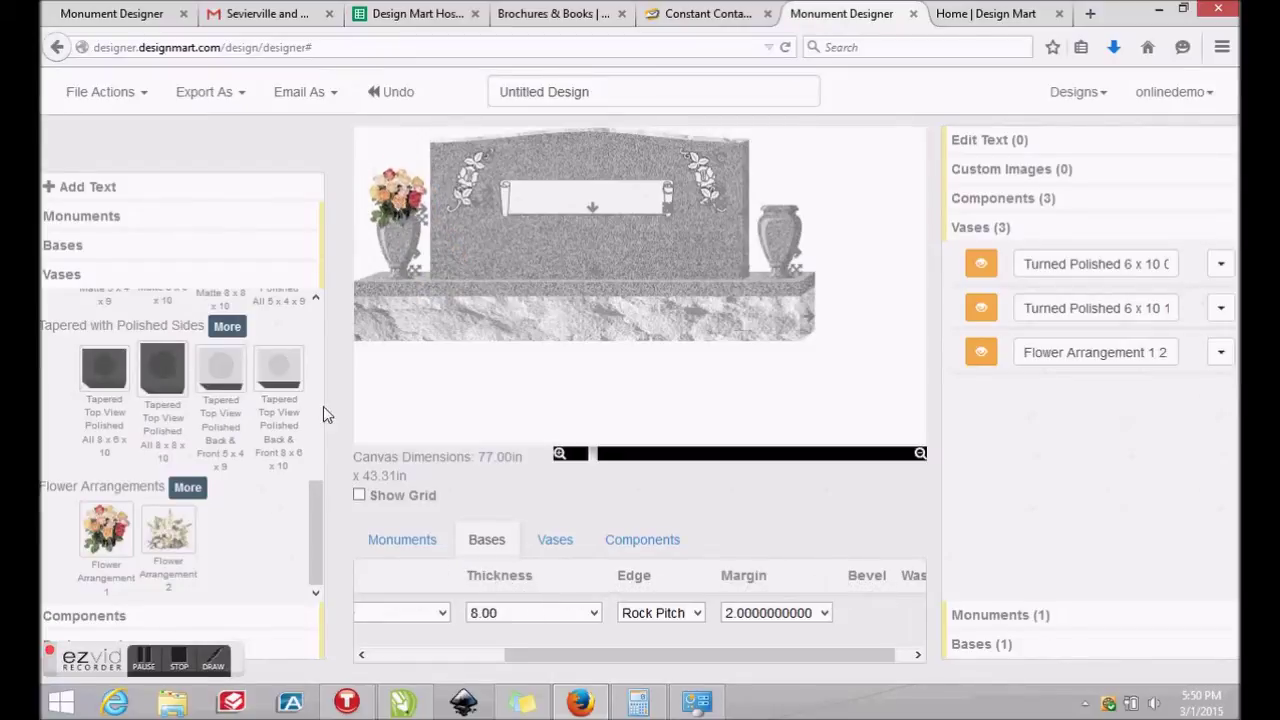
# Put a second Flower Arrangement 1 in the right vase and flip it horizontally
pyautogui.moveTo(105, 535); pyautogui.dragTo(757, 228)
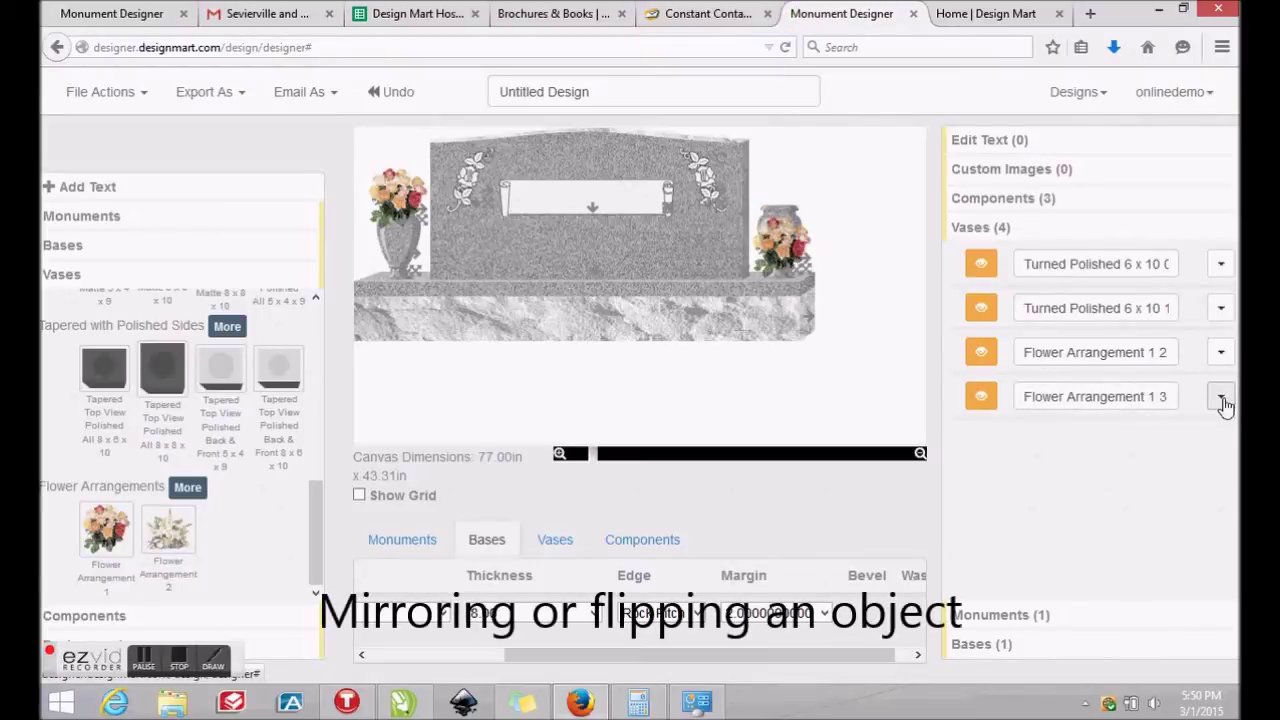
pyautogui.click(1221, 398)
pyautogui.click(1224, 456)
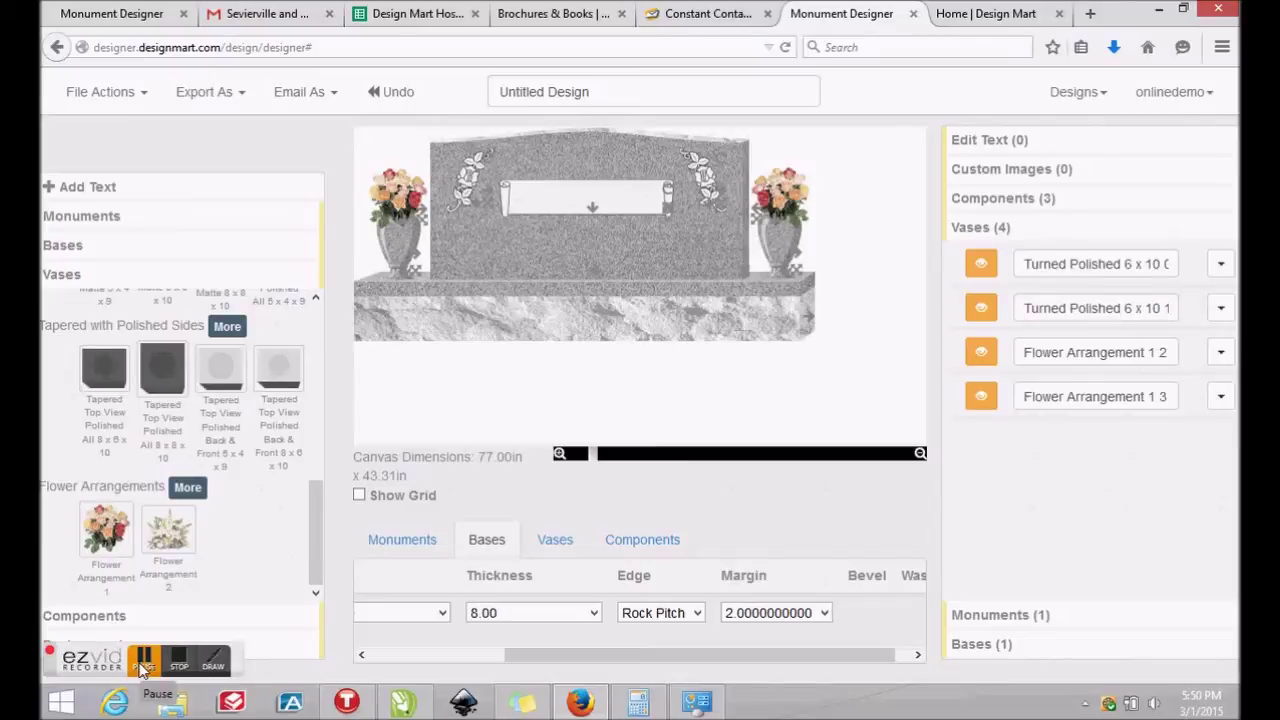
# Add the DM177 Rose 24x5 spray from Floral components and centre it along the stone's top
pyautogui.click(141, 667)
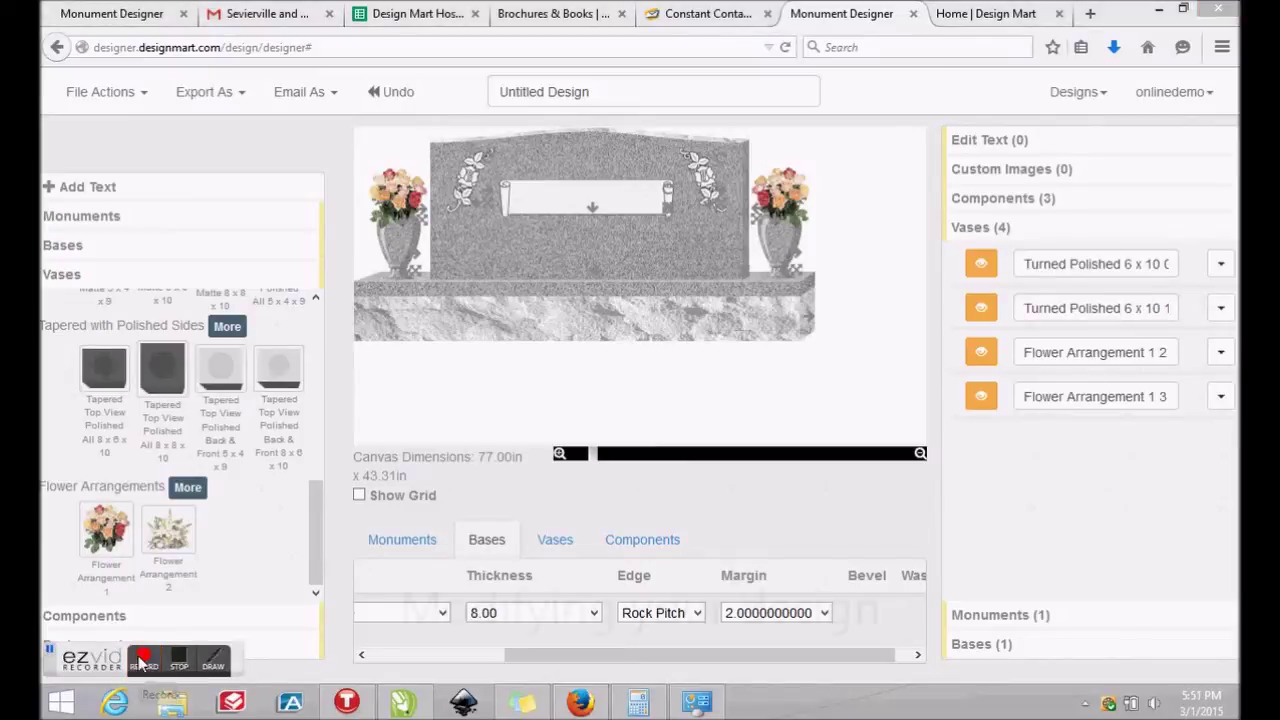
pyautogui.click(84, 615)
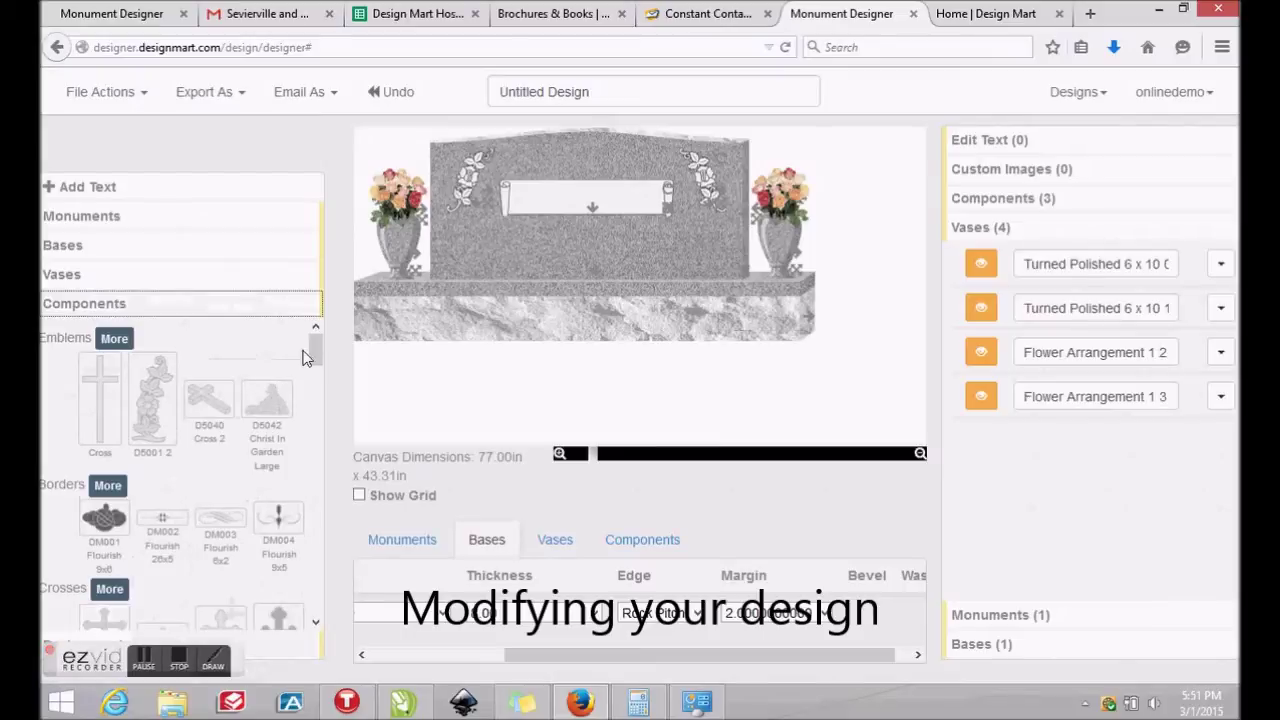
pyautogui.moveTo(314, 345)
pyautogui.mouseDown()
pyautogui.moveTo(316, 513)
pyautogui.moveTo(296, 599)
pyautogui.moveTo(312, 405)
pyautogui.moveTo(348, 362)
pyautogui.moveTo(318, 346)
pyautogui.mouseUp()
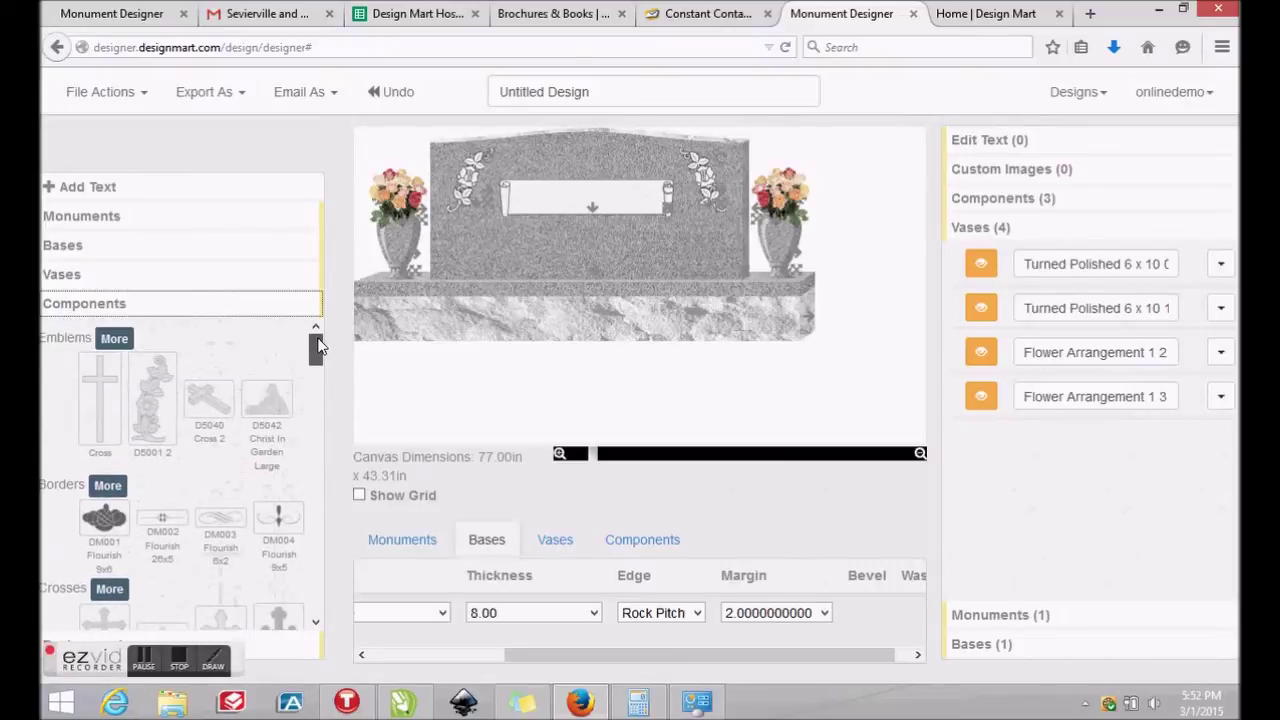
pyautogui.click(140, 662)
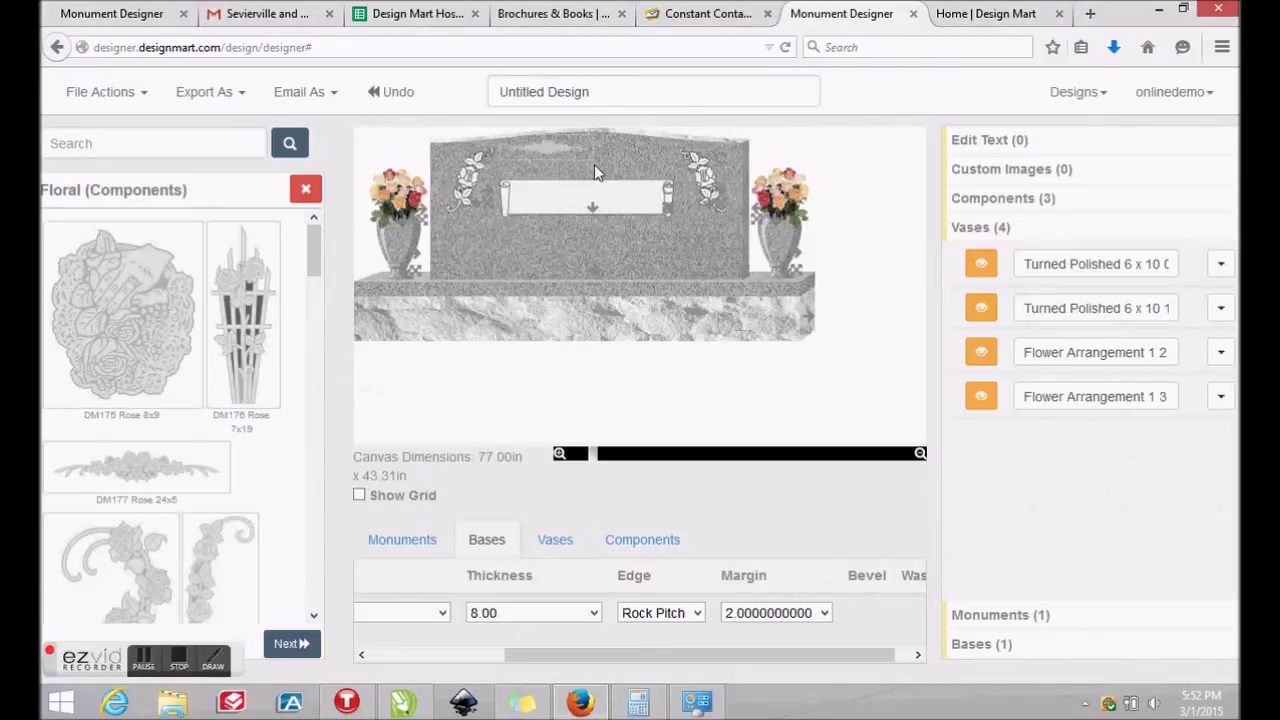
pyautogui.moveTo(598, 180); pyautogui.dragTo(604, 217)
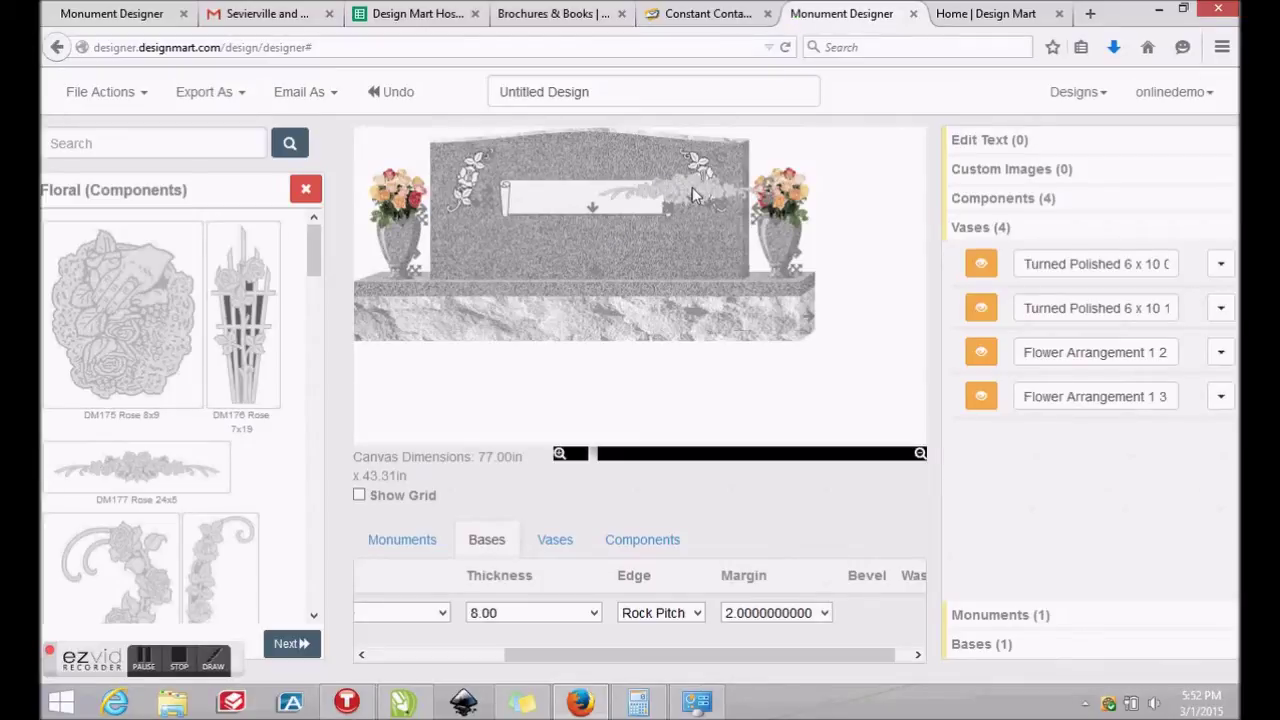
pyautogui.moveTo(697, 195); pyautogui.dragTo(591, 154)
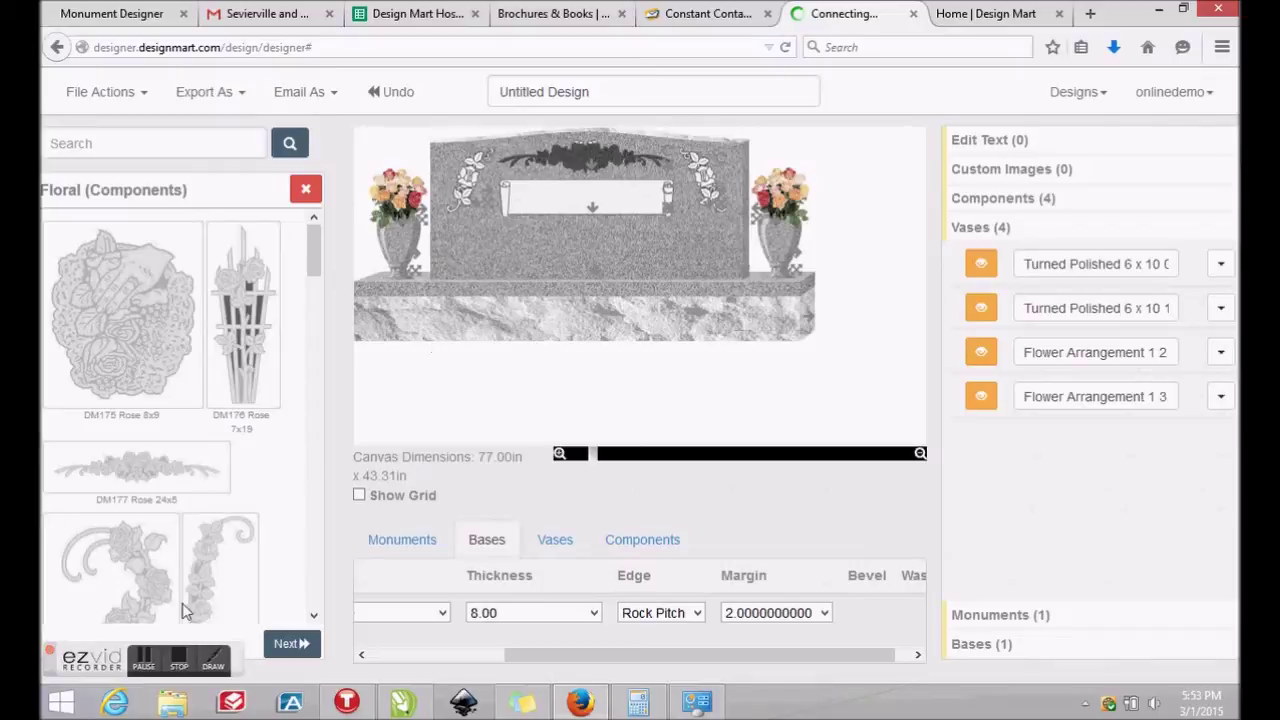
pyautogui.click(160, 663)
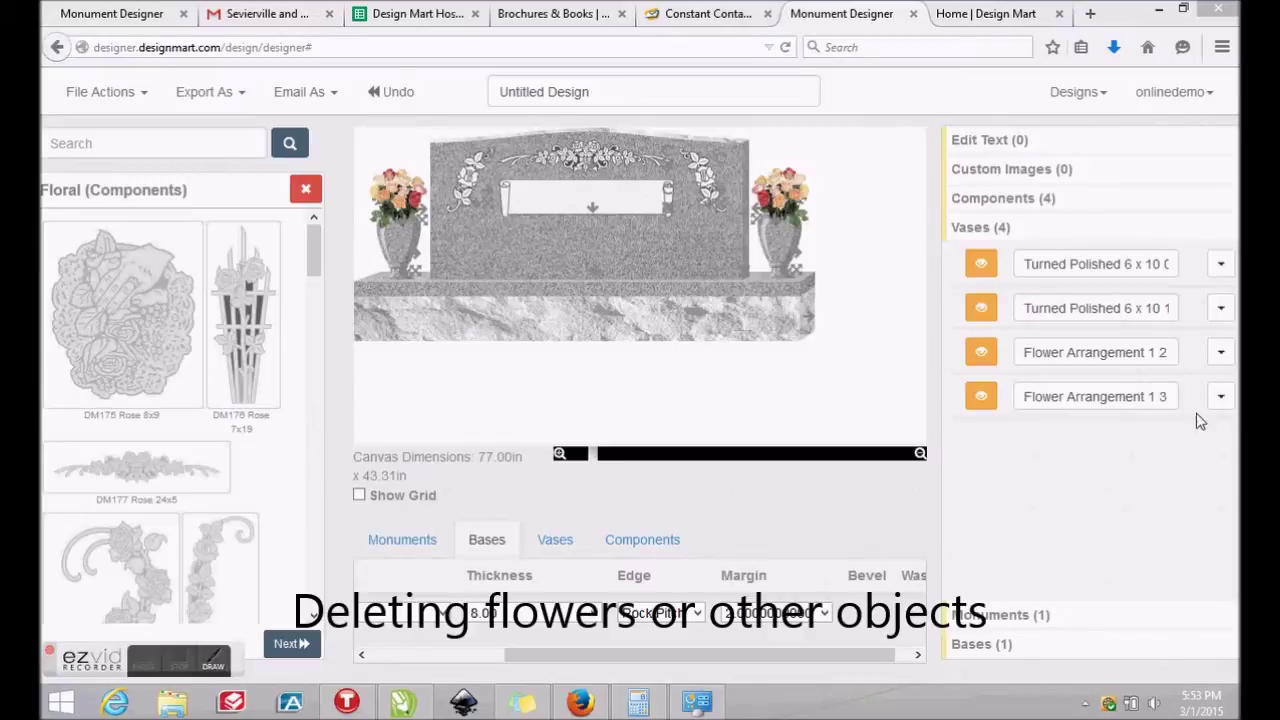
# Delete the D922 2 and D922 1 corner carvings from the Components list
pyautogui.click(1010, 199)
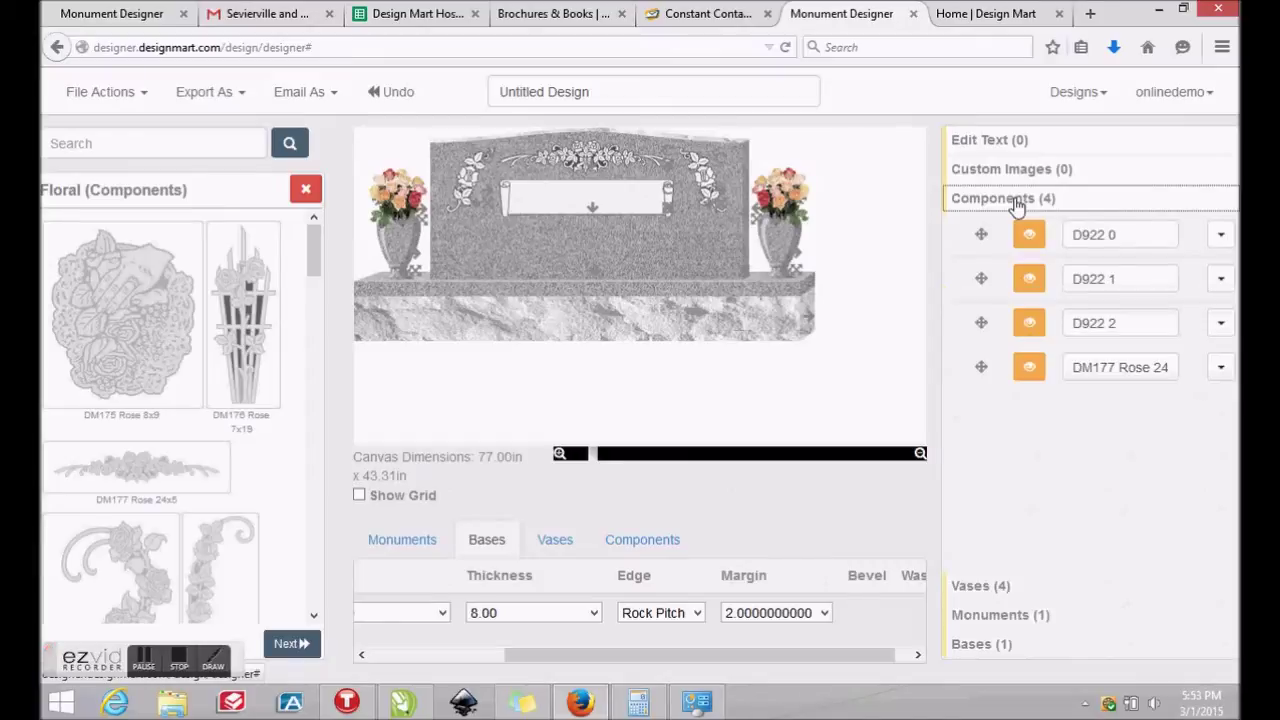
pyautogui.click(1220, 328)
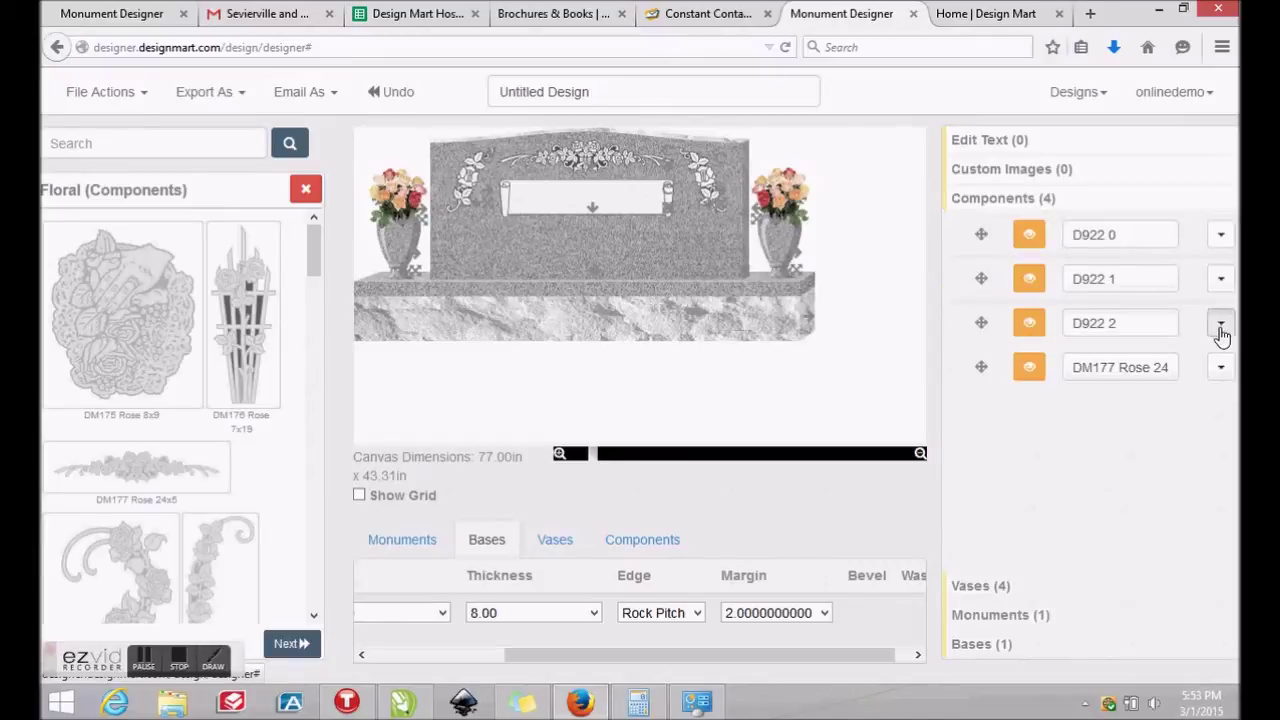
pyautogui.click(1220, 328)
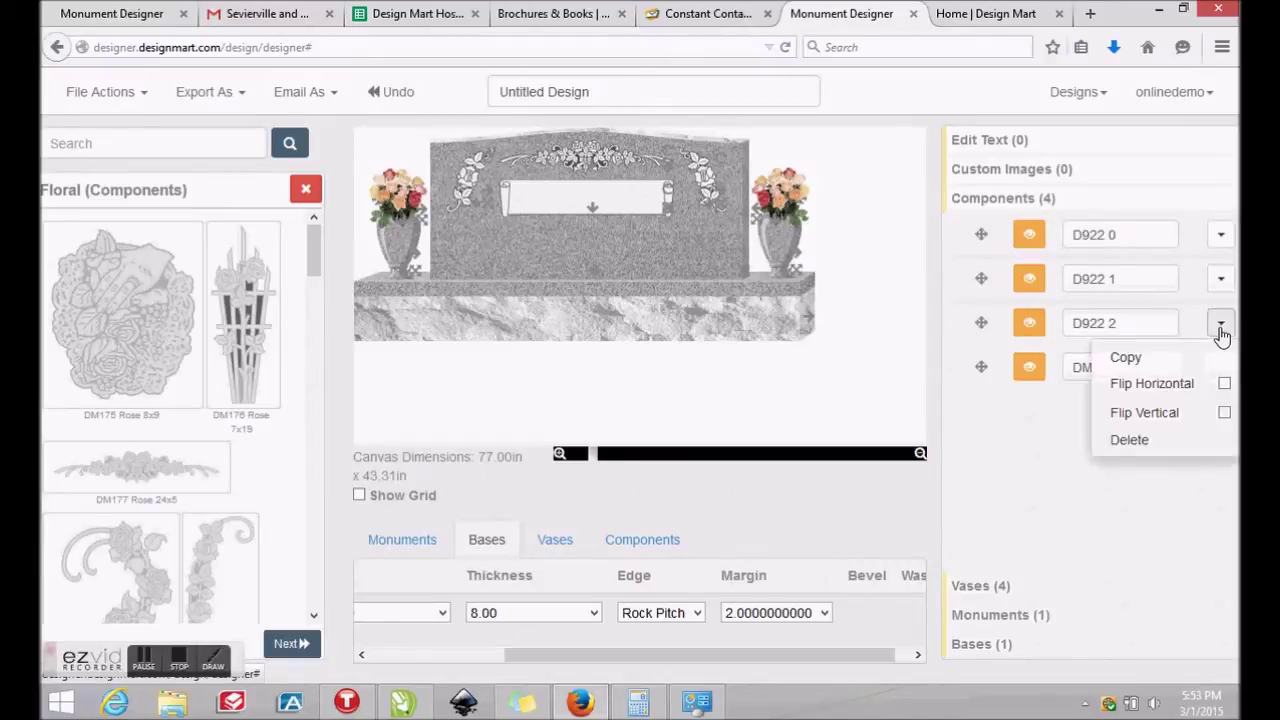
pyautogui.click(1150, 450)
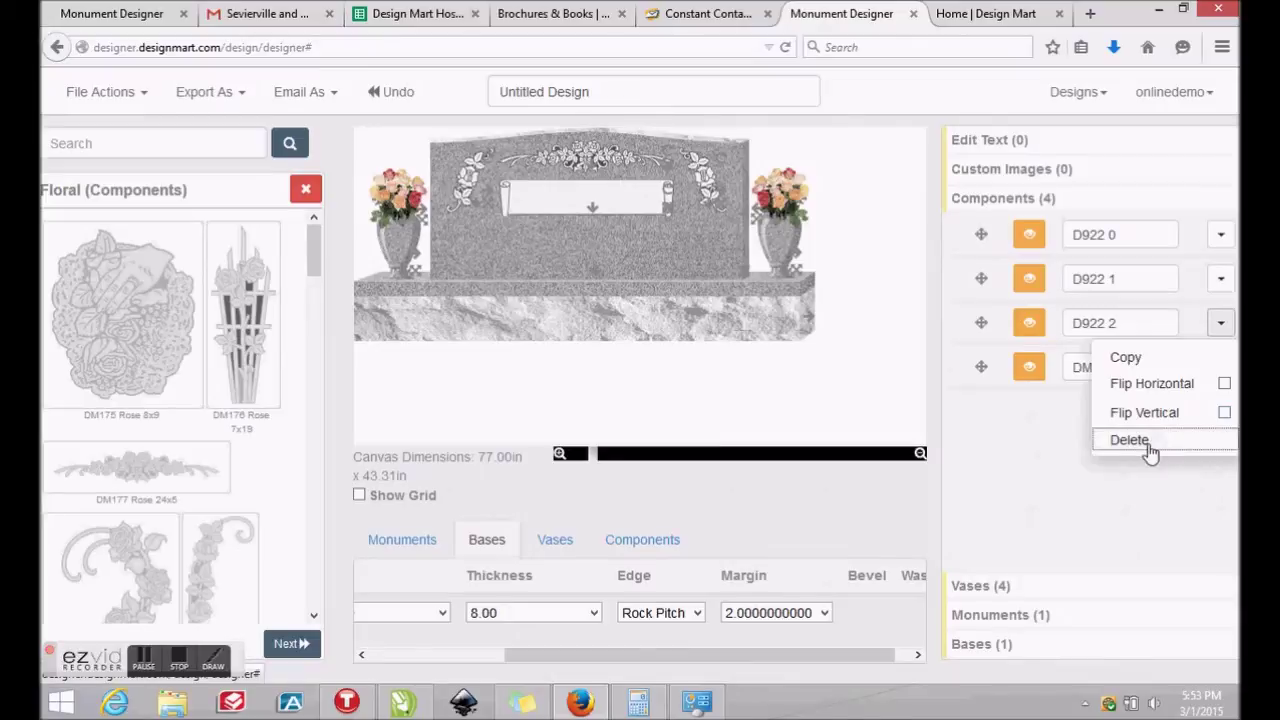
pyautogui.click(1221, 281)
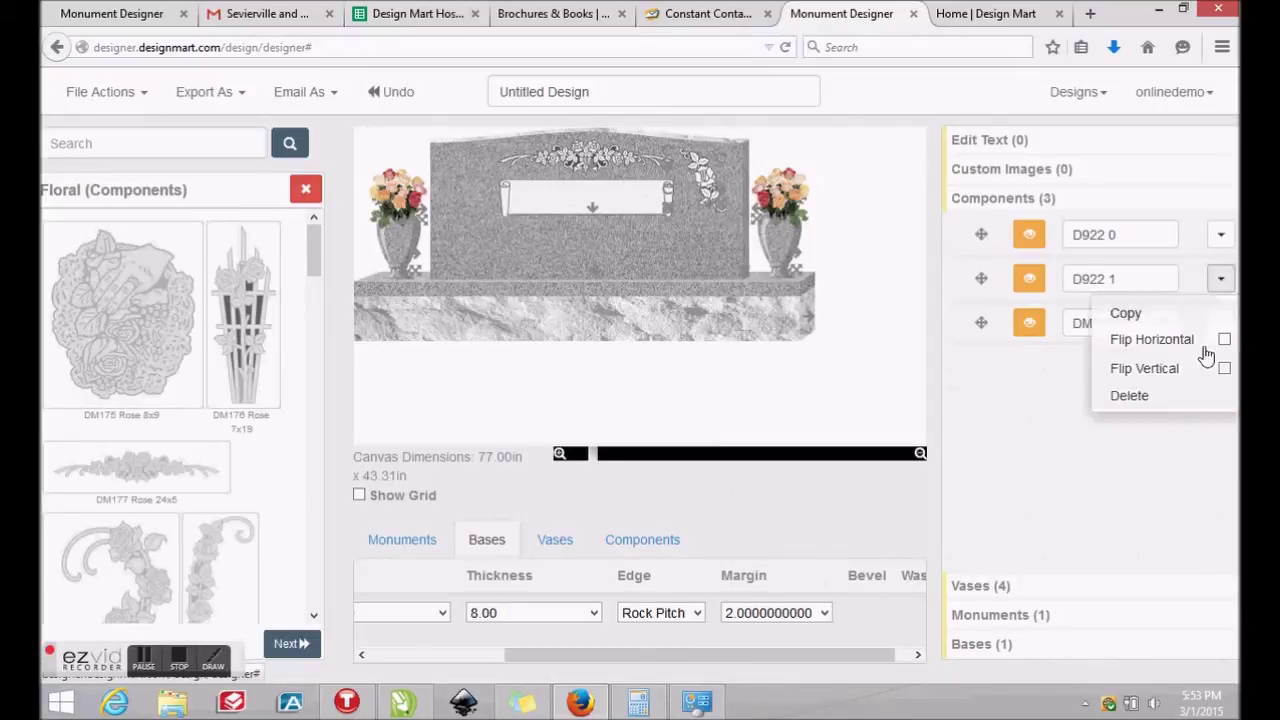
pyautogui.click(1140, 397)
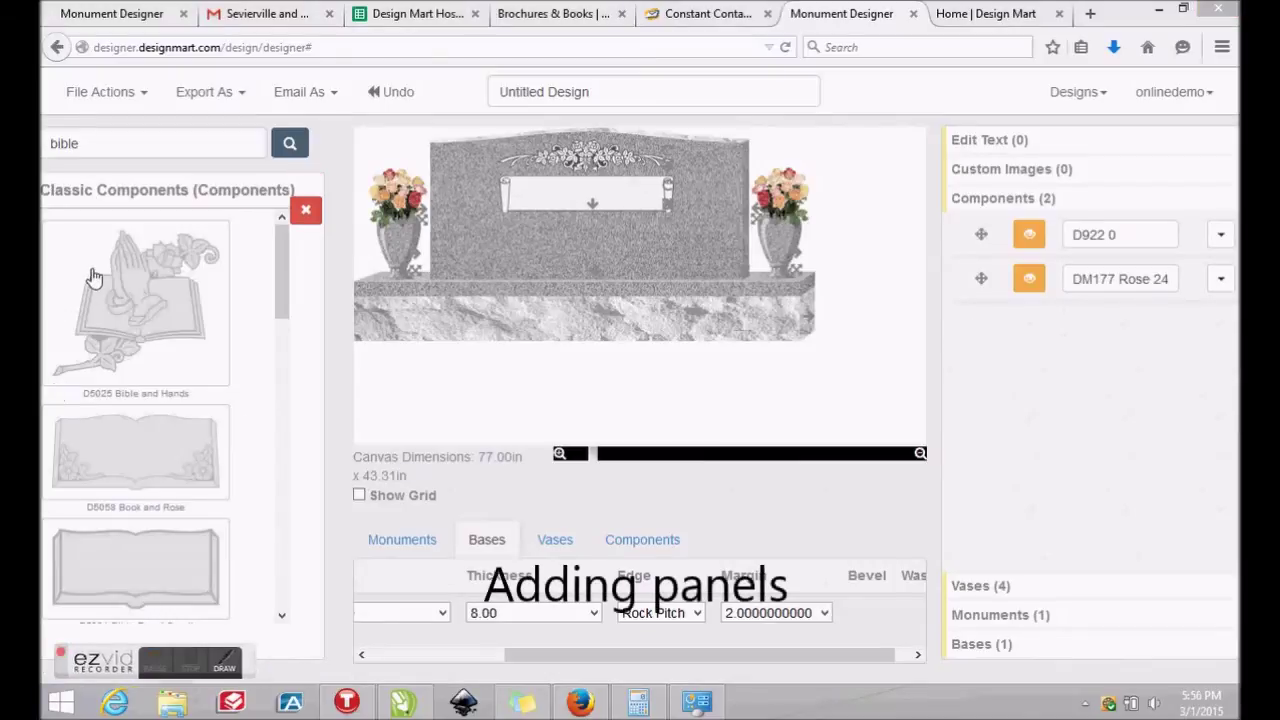
# Search the component catalogue for 'bib'
pyautogui.moveTo(88, 144); pyautogui.dragTo(42, 145)
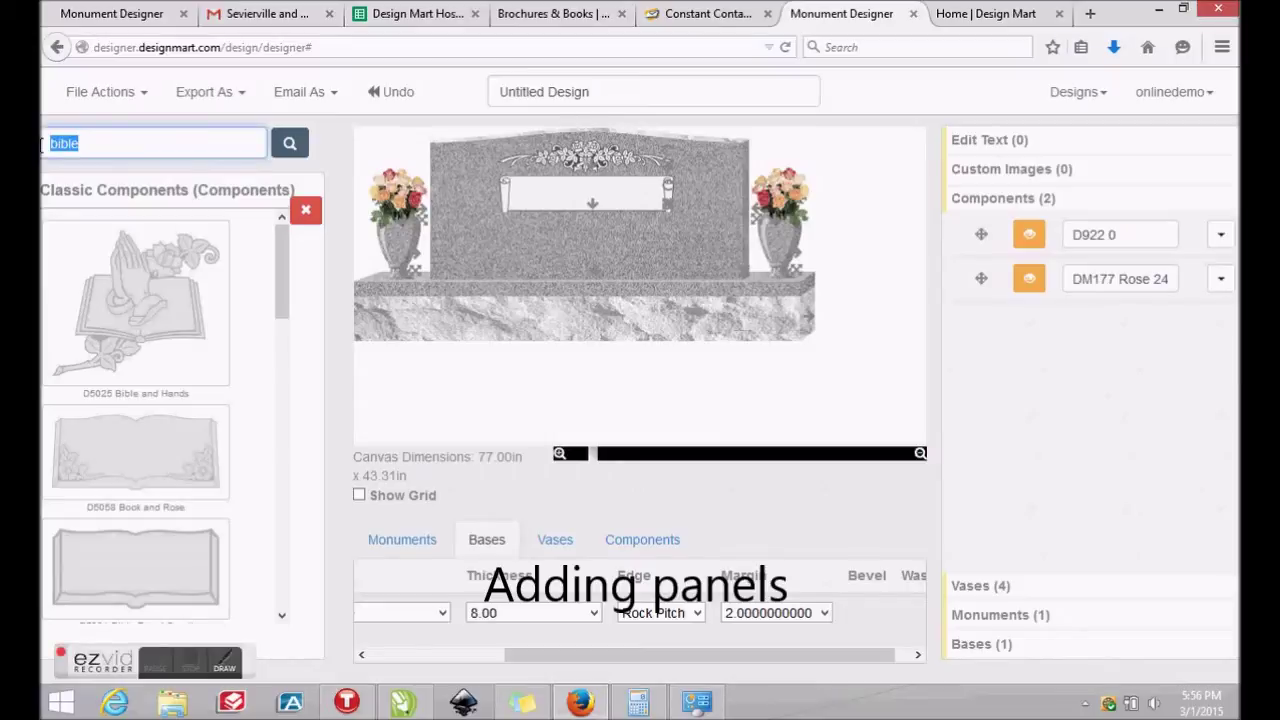
pyautogui.write('bib')
pyautogui.press('Return')
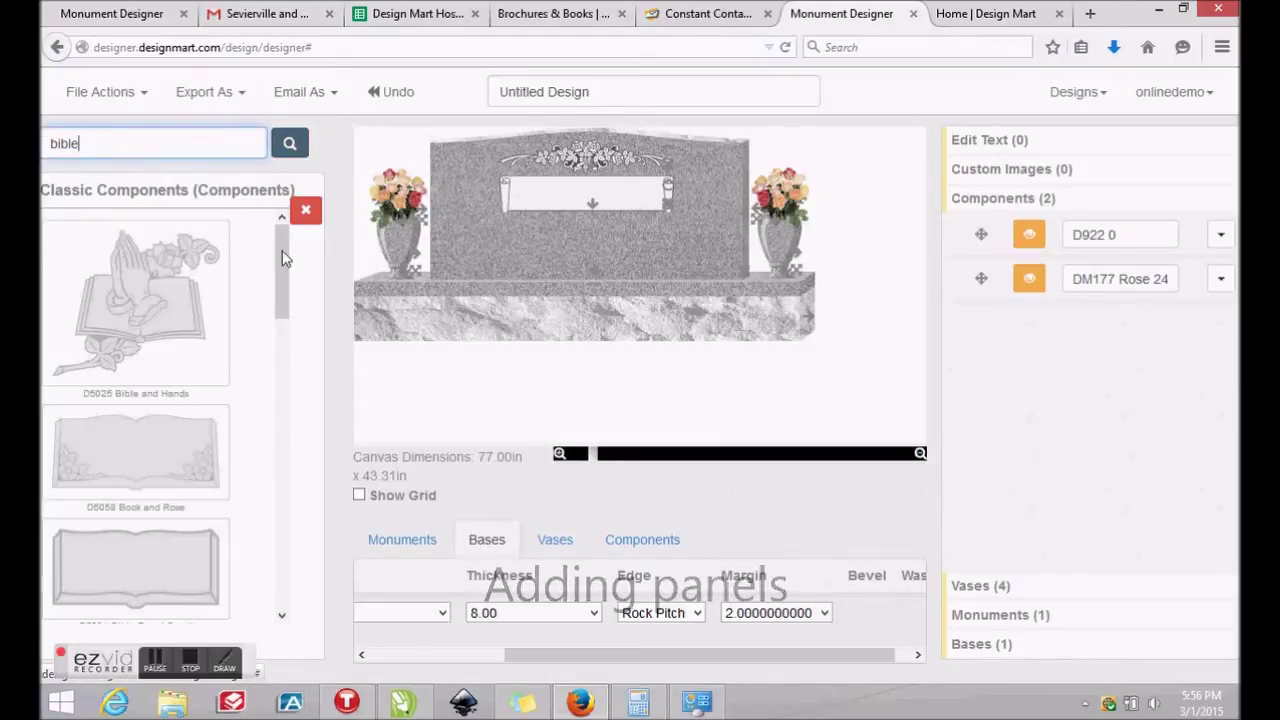
# Place the D5009 Inscription Panel Modified on the lower left of the monument face
pyautogui.moveTo(282, 259); pyautogui.dragTo(304, 434)
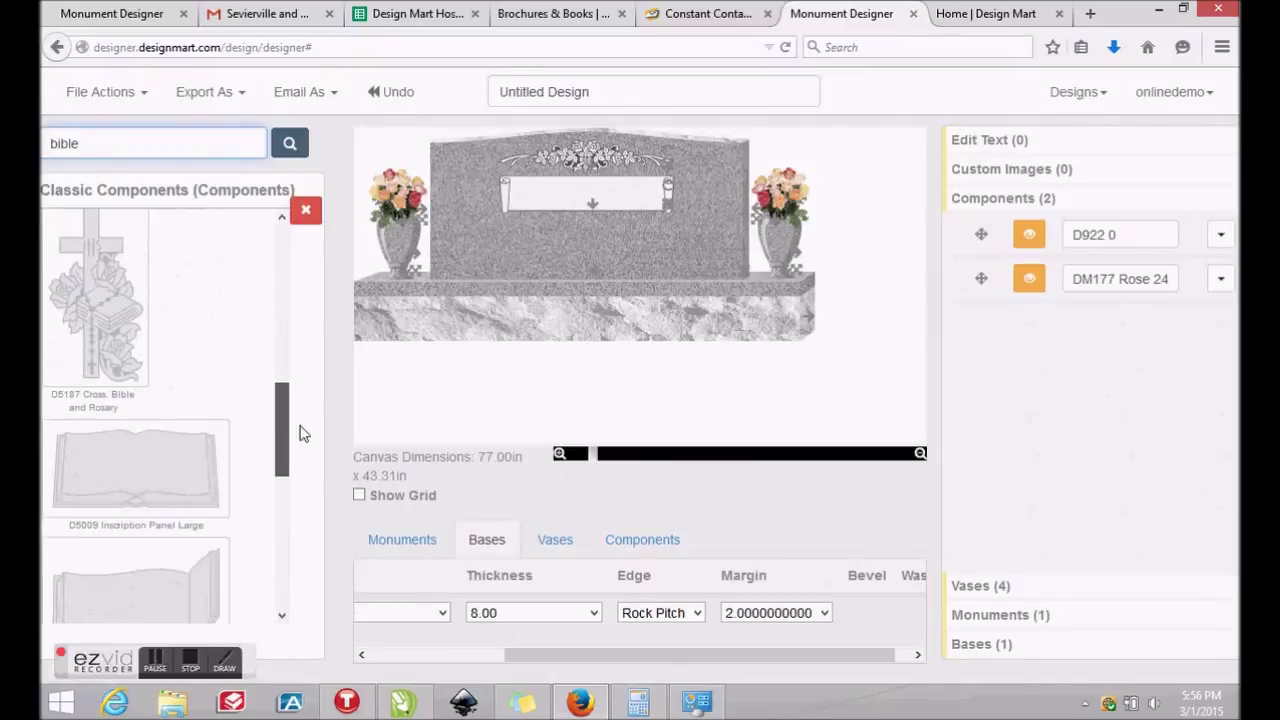
pyautogui.scroll(-2, 300, 434)
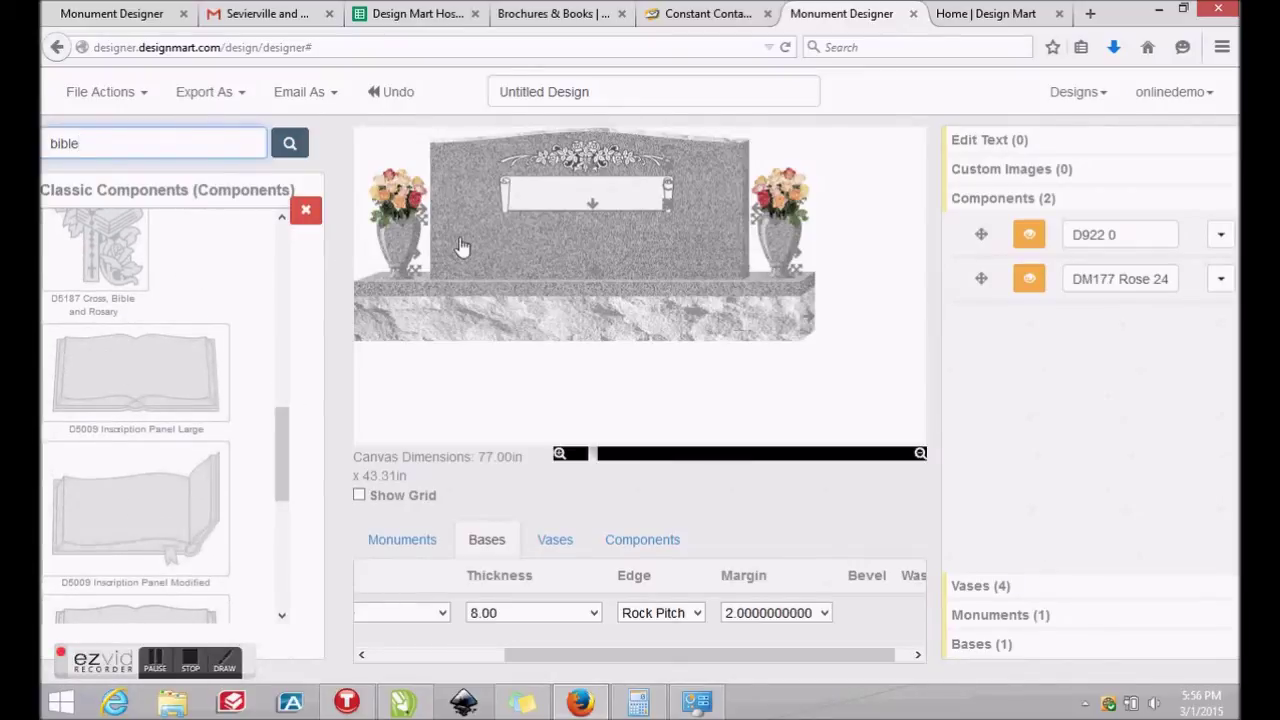
pyautogui.moveTo(522, 250); pyautogui.dragTo(479, 334)
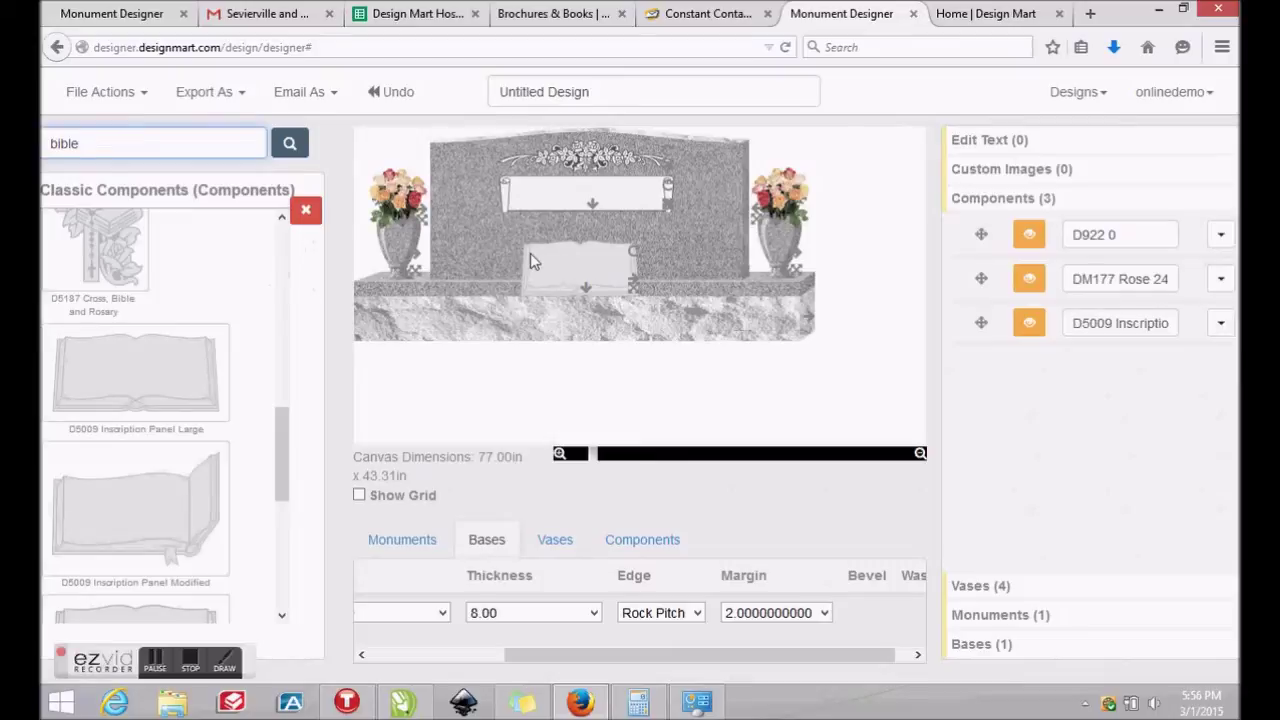
pyautogui.moveTo(530, 253); pyautogui.dragTo(482, 253)
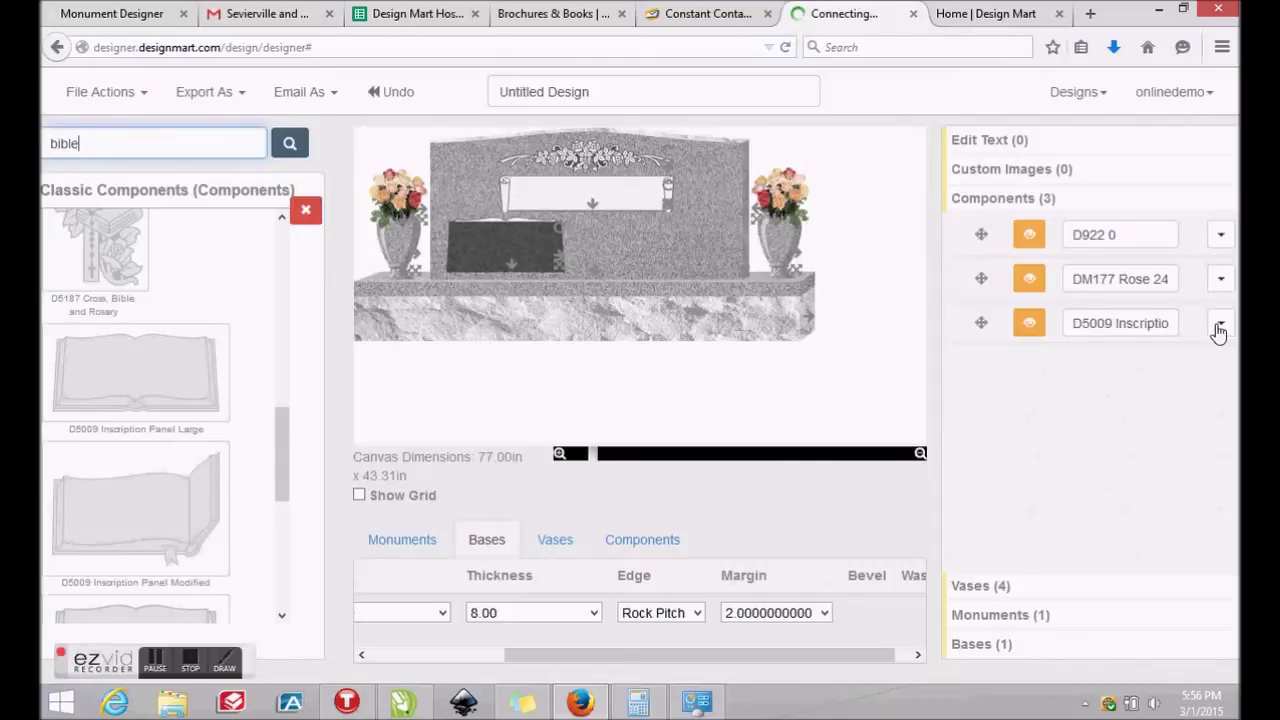
pyautogui.click(157, 663)
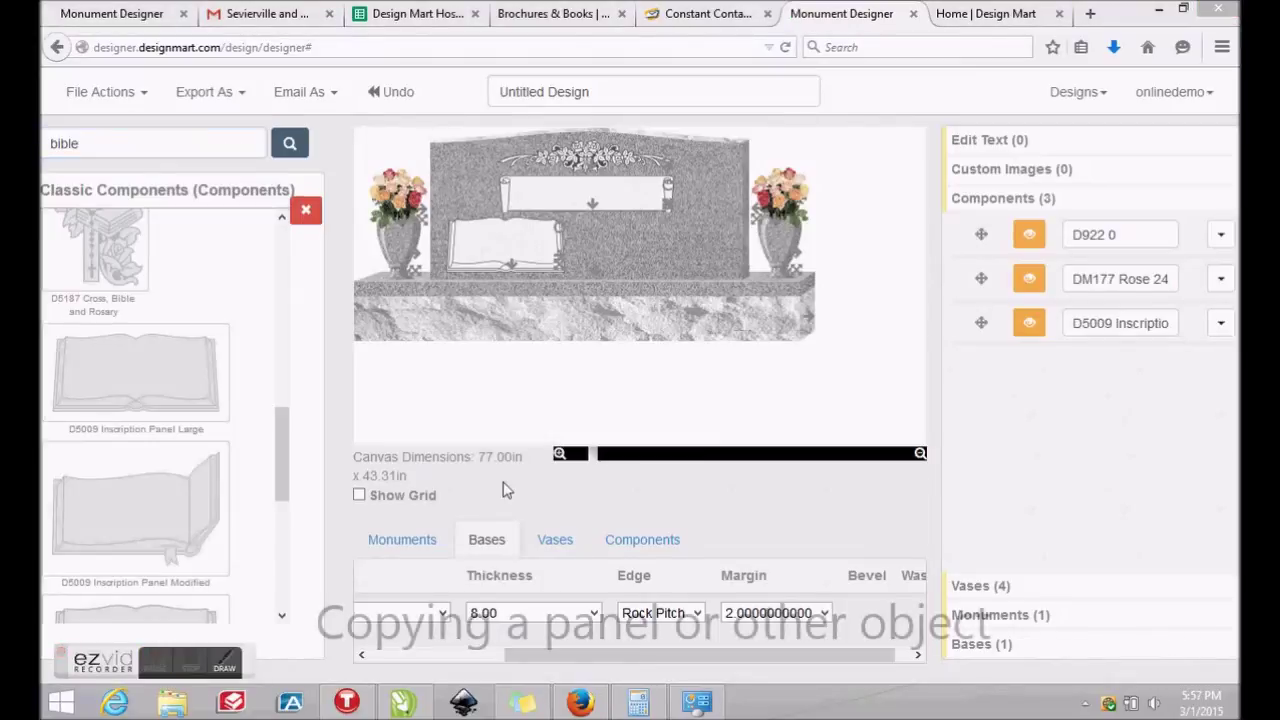
# Copy the D5009 inscription panel and move the copy to the lower right beside the original
pyautogui.click(1224, 323)
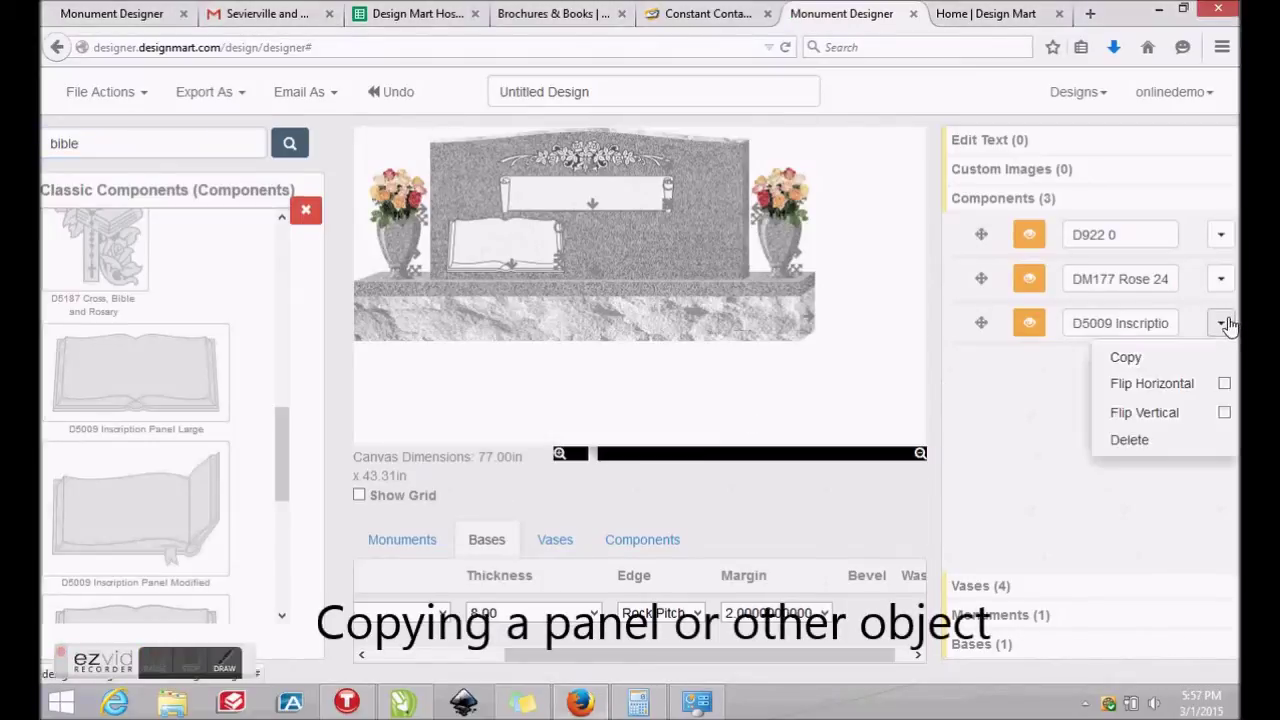
pyautogui.click(1125, 358)
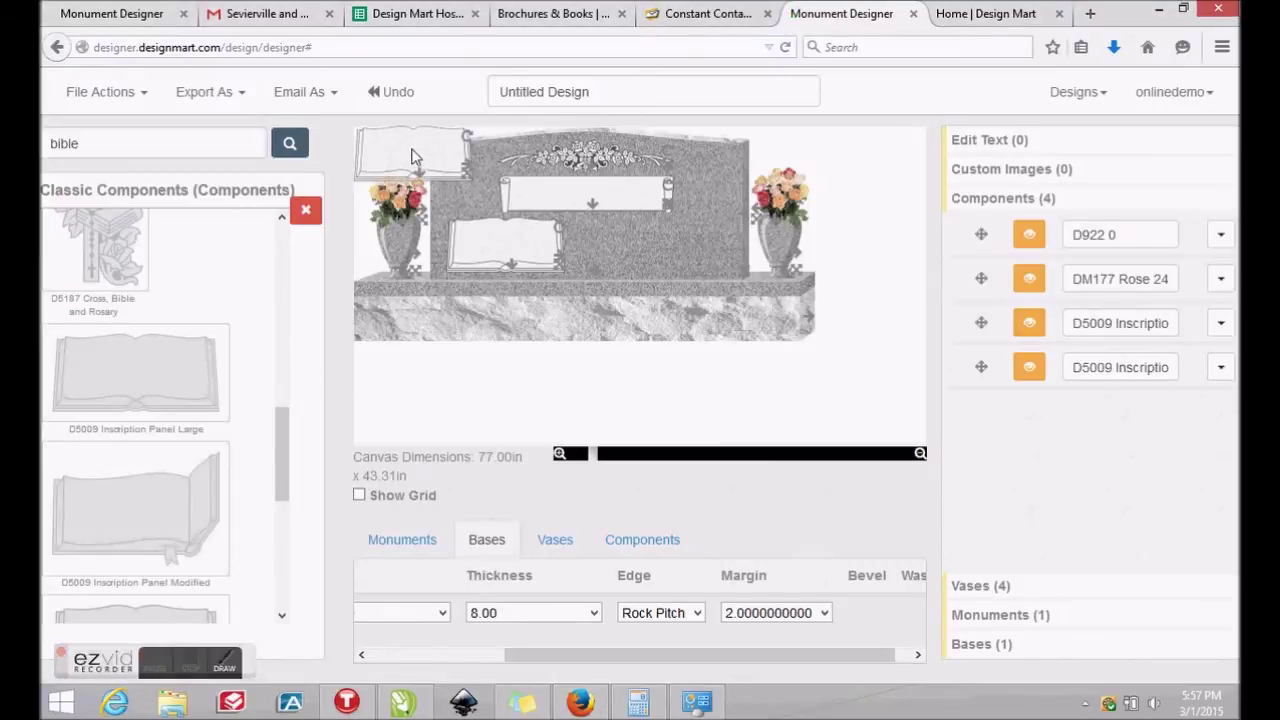
pyautogui.moveTo(419, 150); pyautogui.dragTo(669, 250)
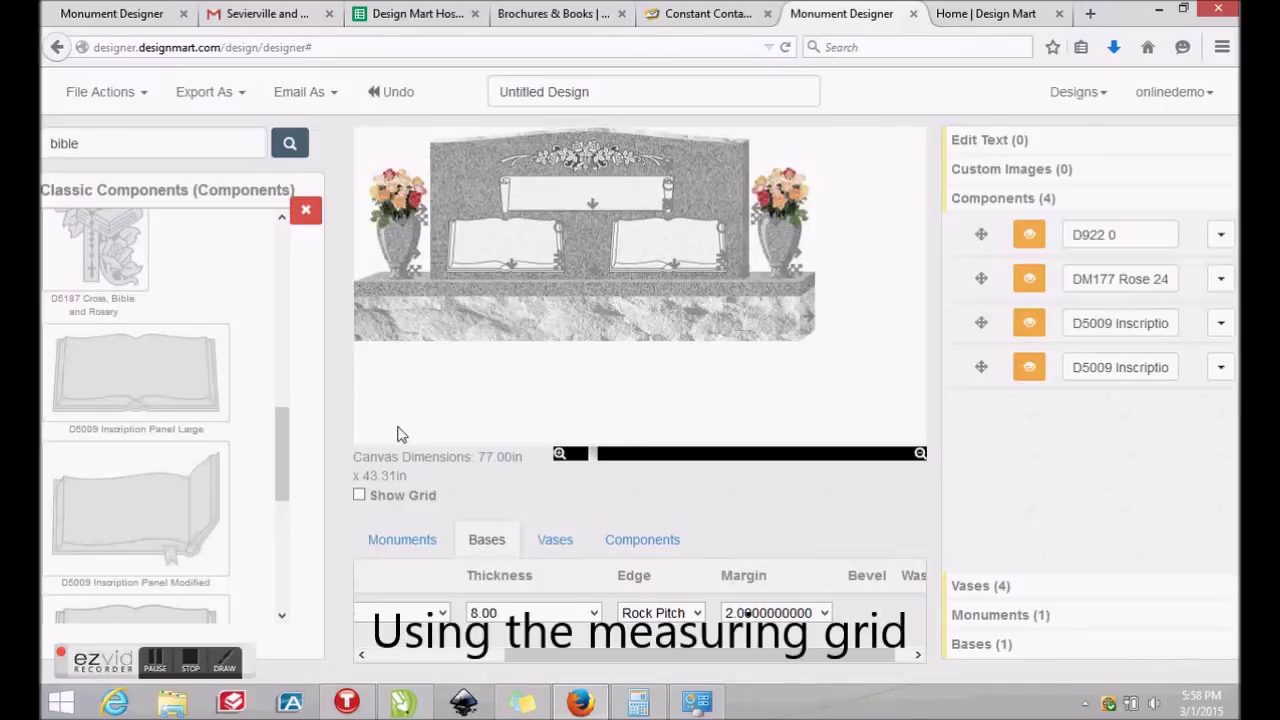
pyautogui.click(359, 496)
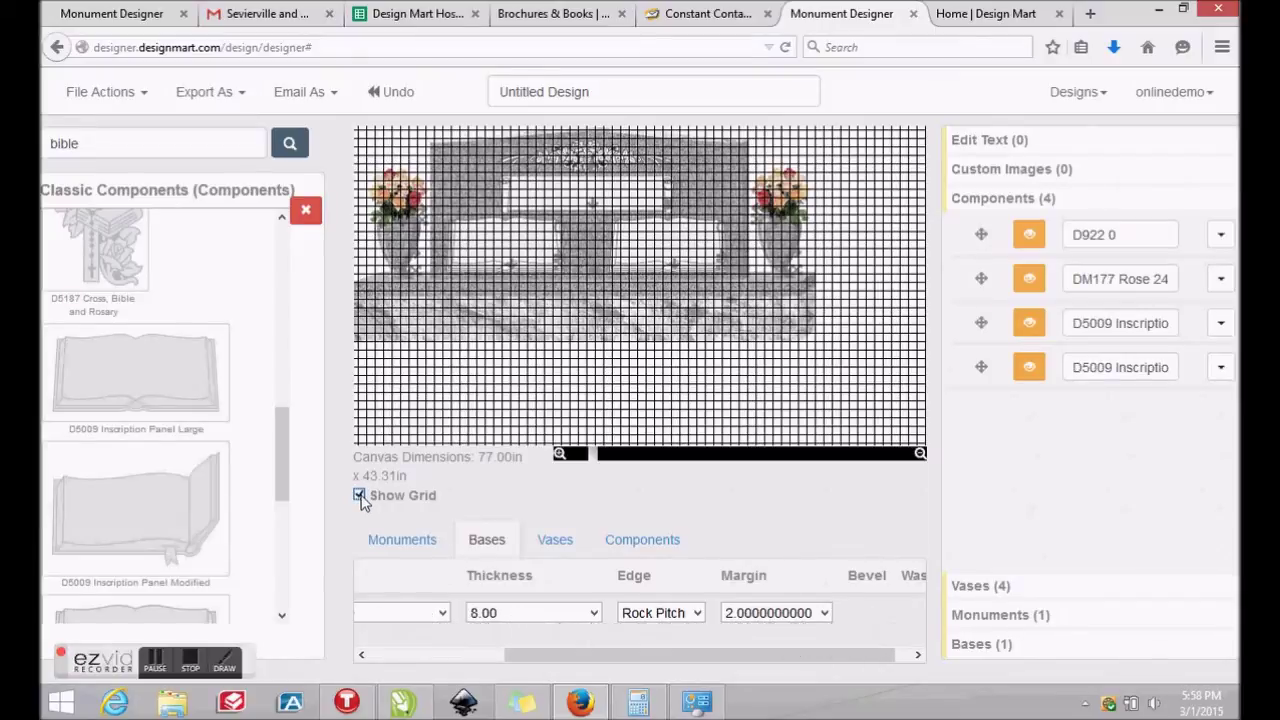
pyautogui.click(359, 496)
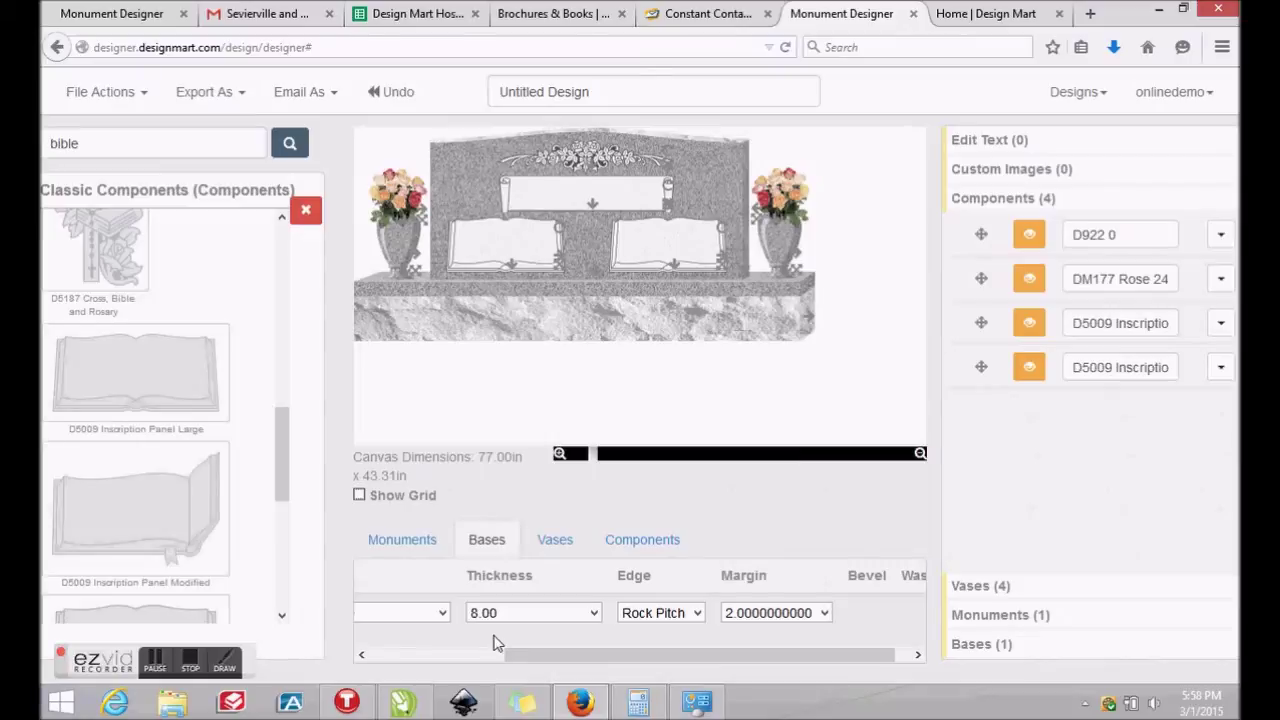
pyautogui.click(305, 213)
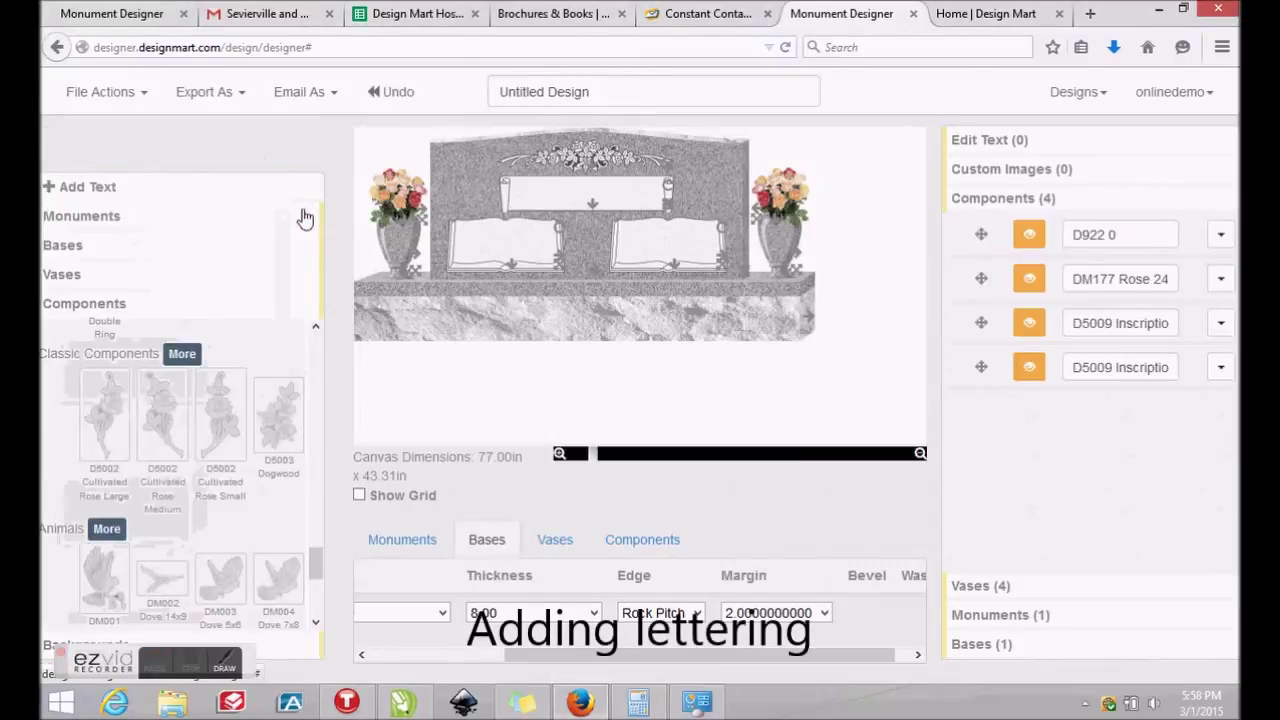
# Add a text line on the centre scroll plaque and replace its placeholder with FAMNAME
pyautogui.click(102, 192)
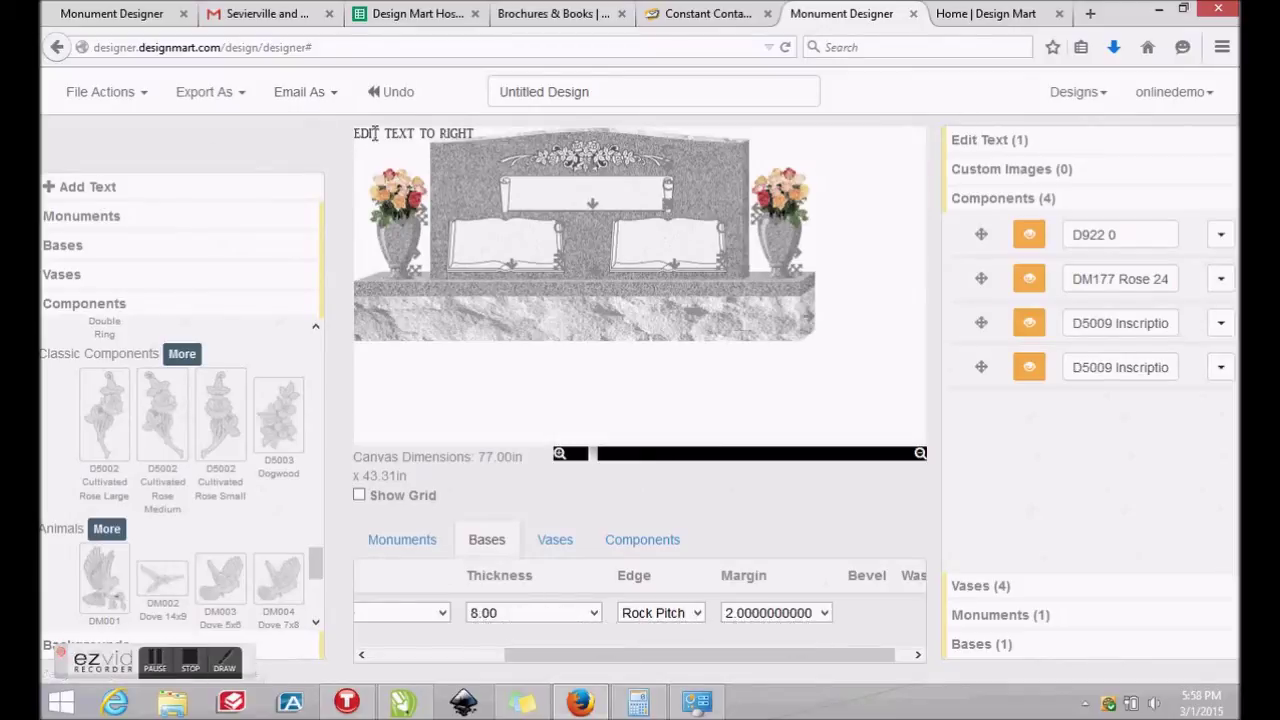
pyautogui.moveTo(374, 133); pyautogui.dragTo(541, 190)
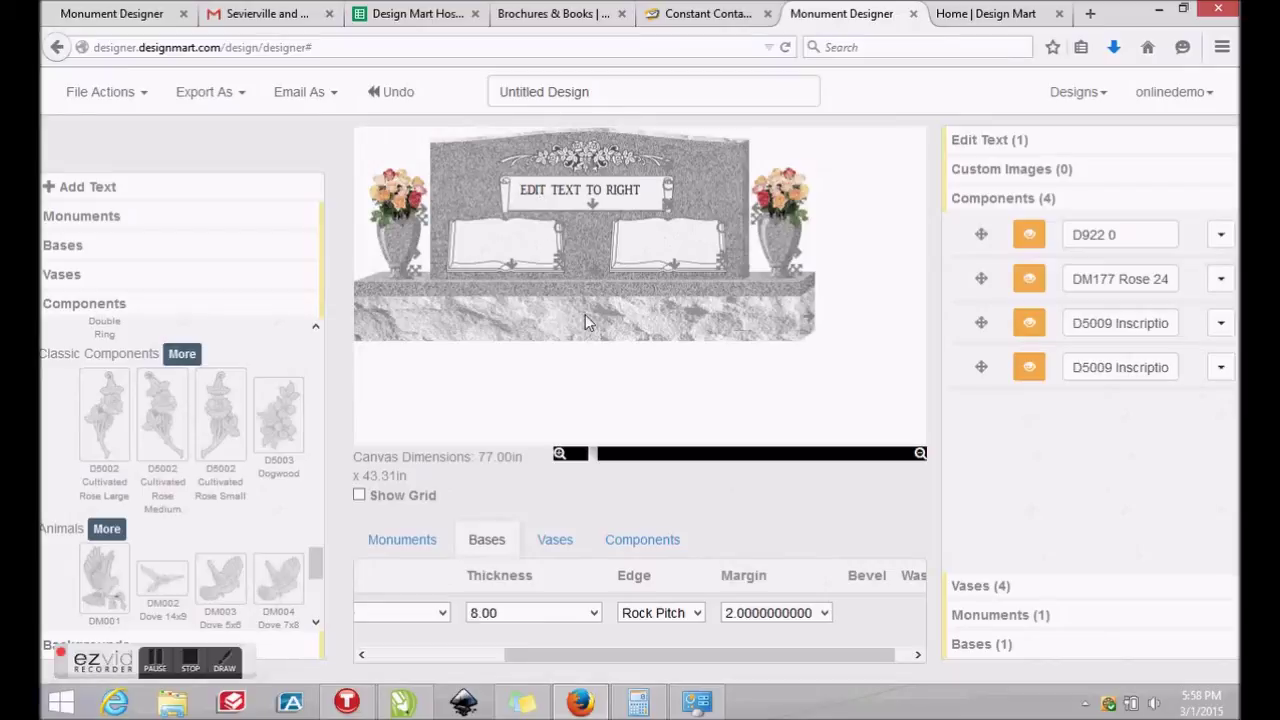
pyautogui.click(1005, 142)
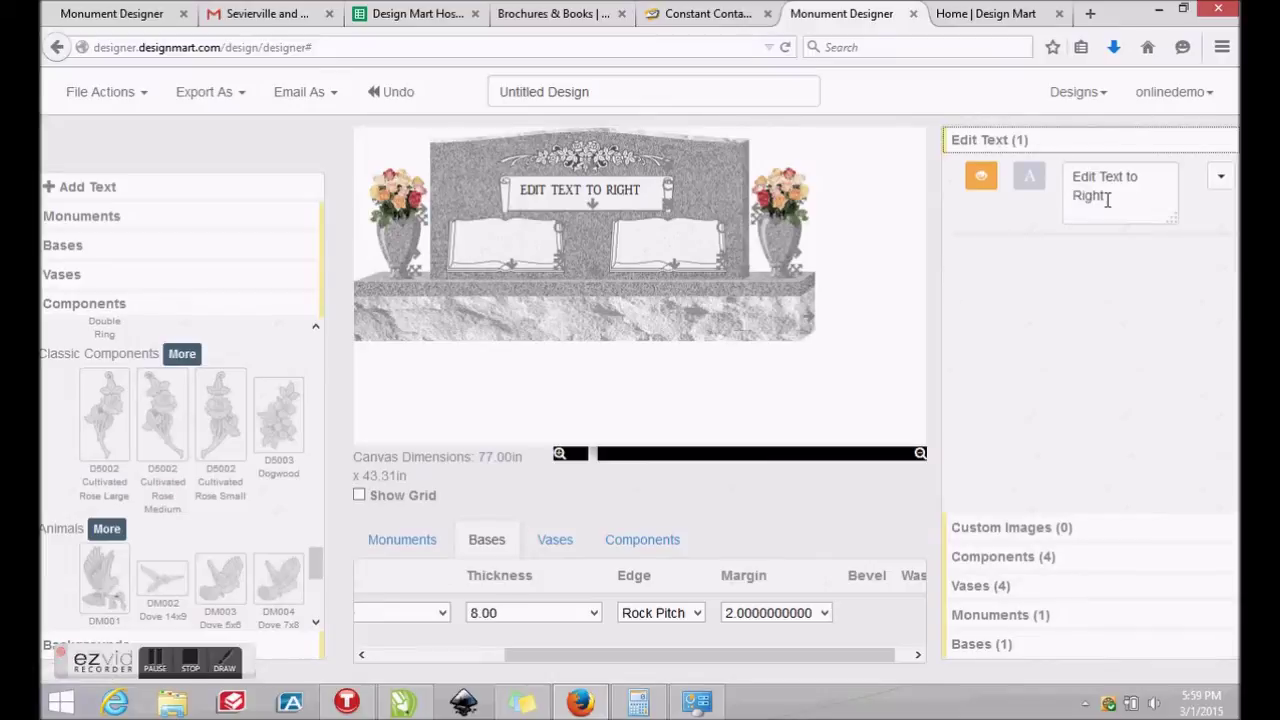
pyautogui.moveTo(1106, 195); pyautogui.dragTo(1058, 172)
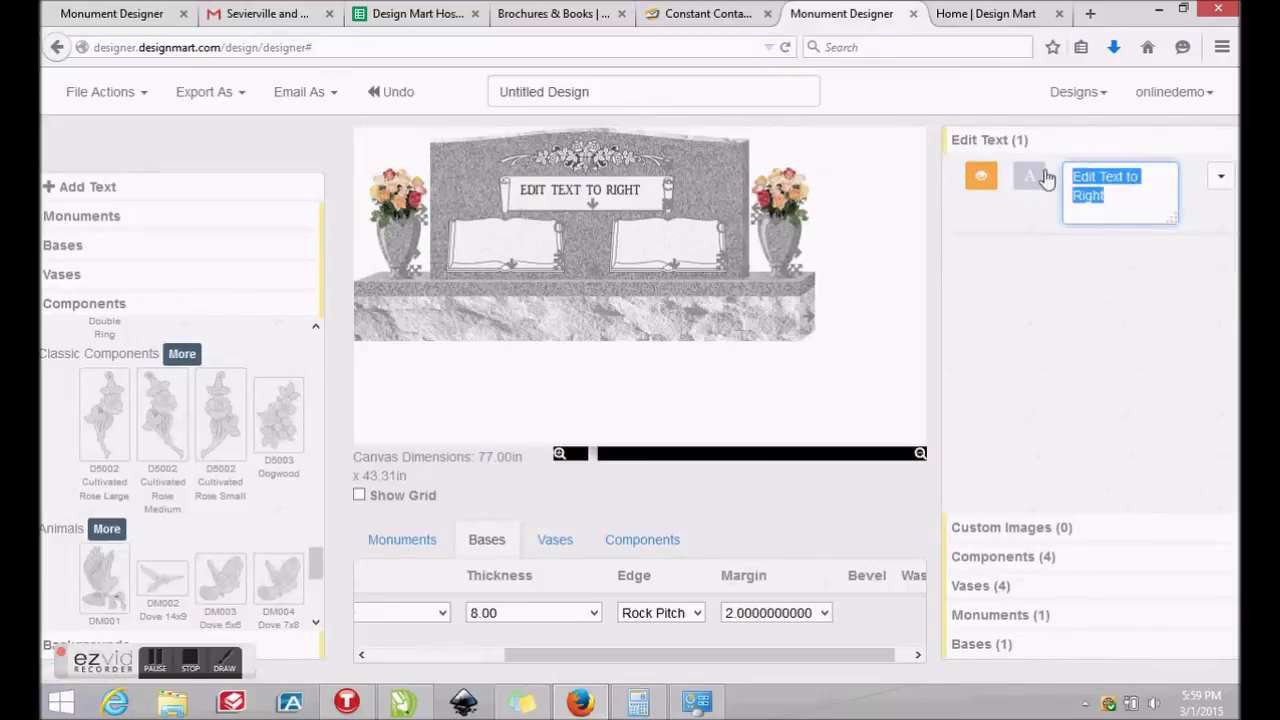
pyautogui.write('F')
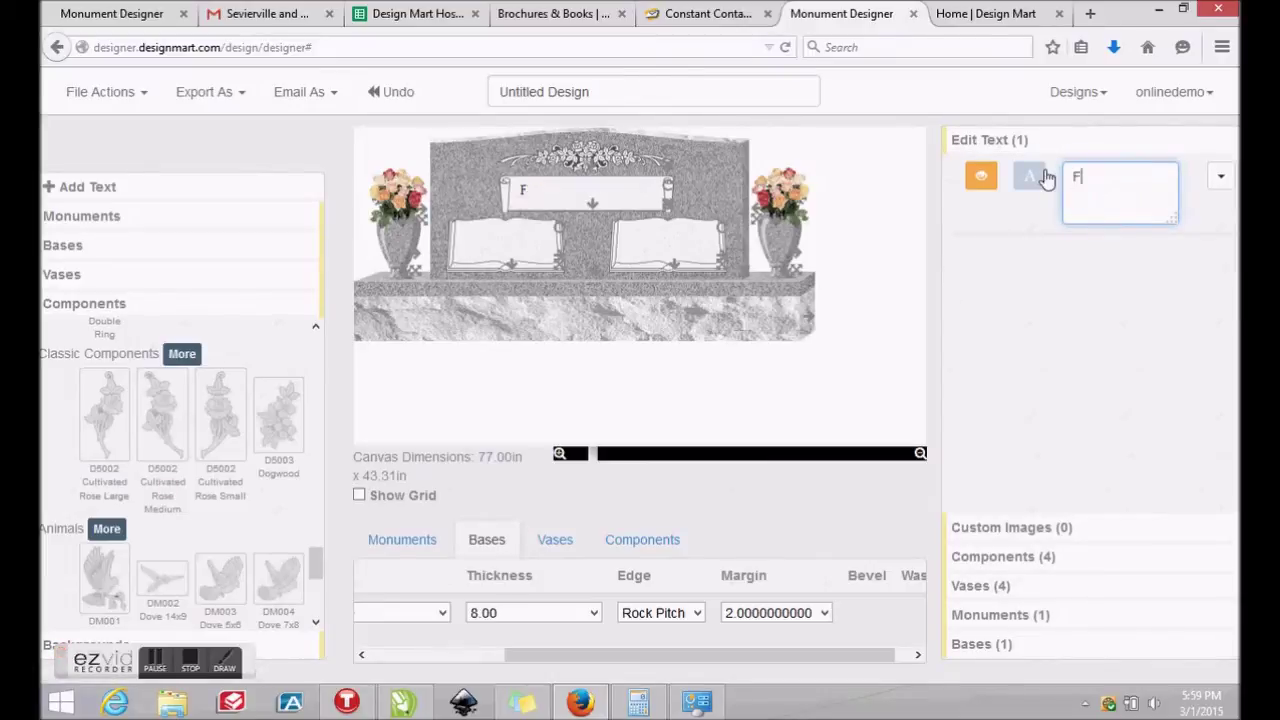
pyautogui.write('AMNAME')
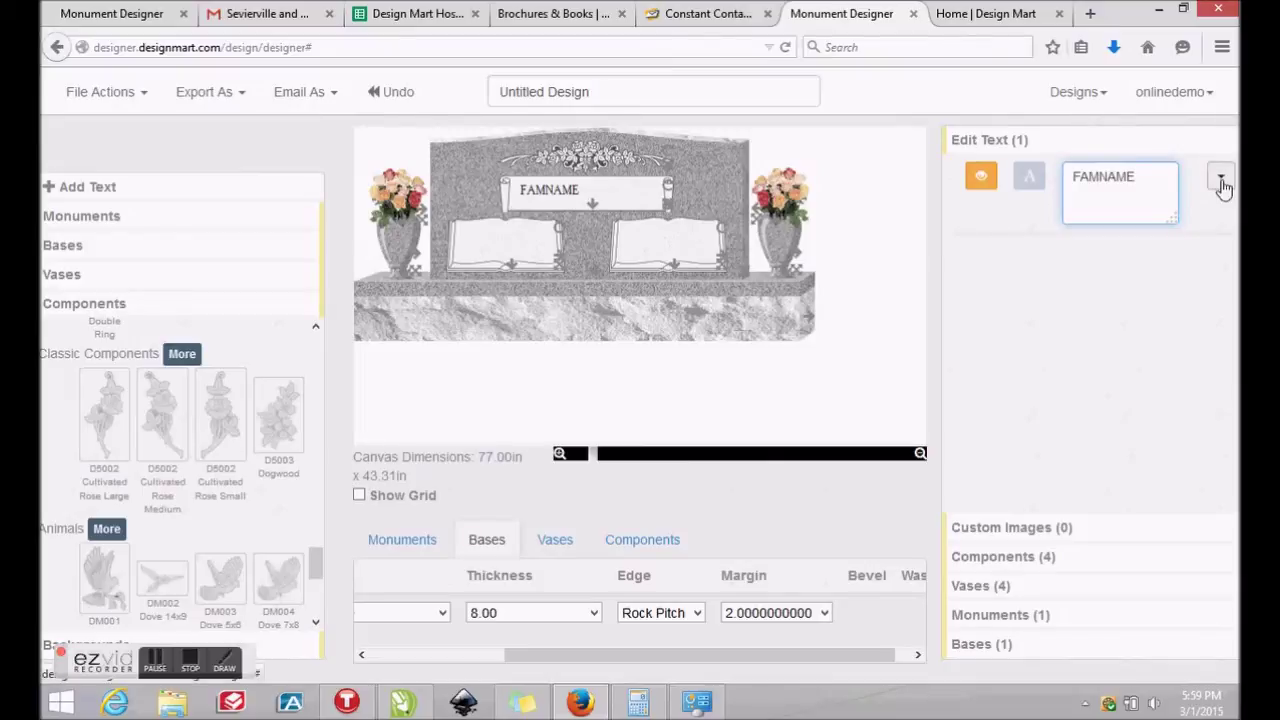
pyautogui.click(1027, 179)
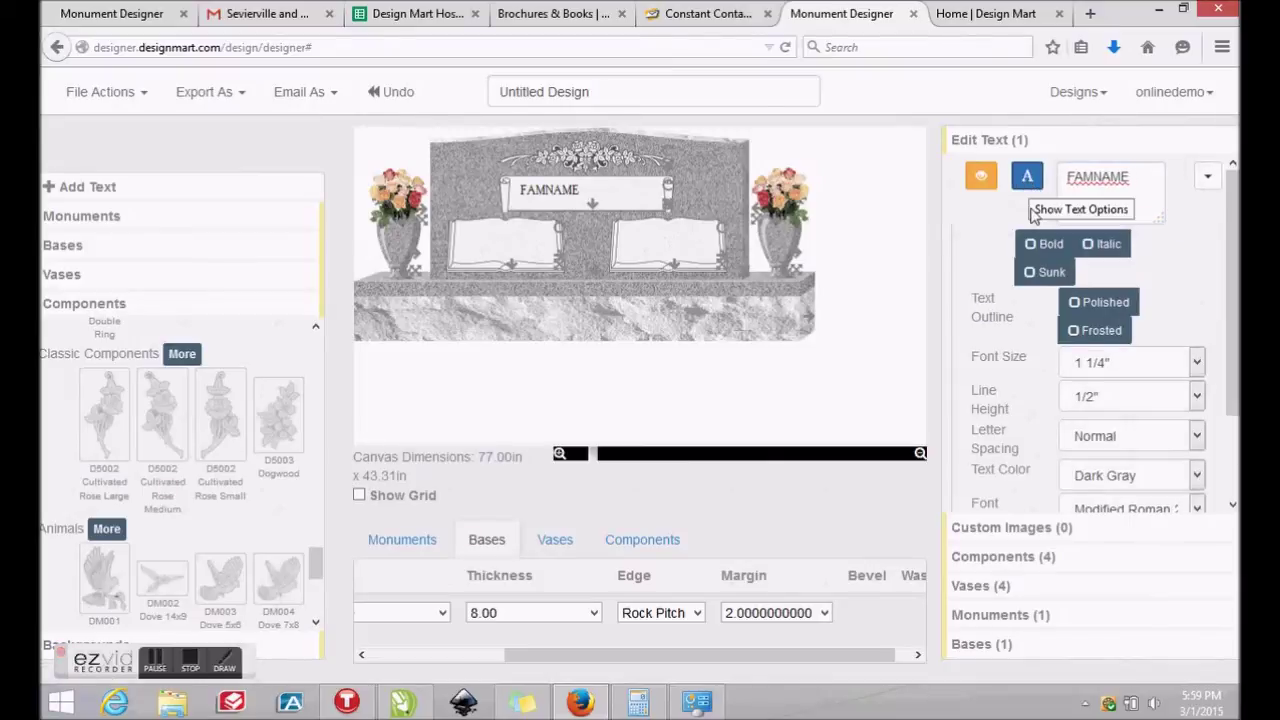
# Set FAMNAME to 3" font size, 1/8" line height and Normal letter spacing
pyautogui.click(1197, 364)
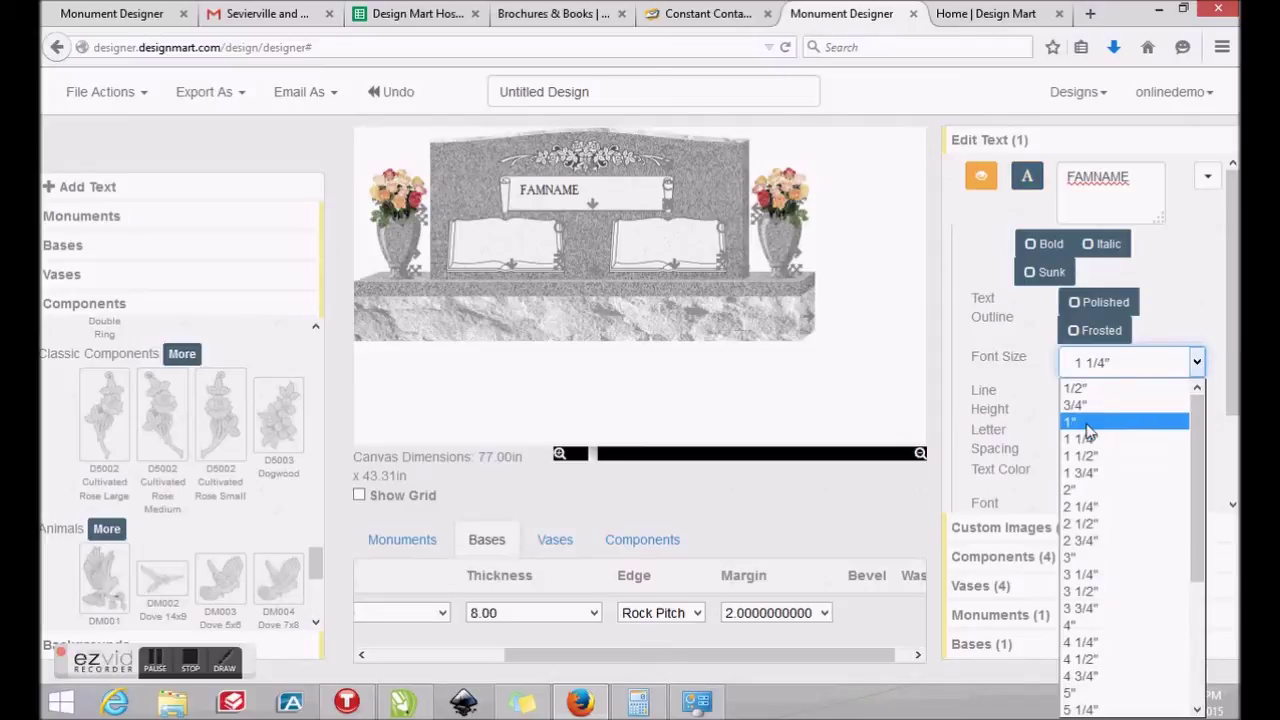
pyautogui.click(1098, 563)
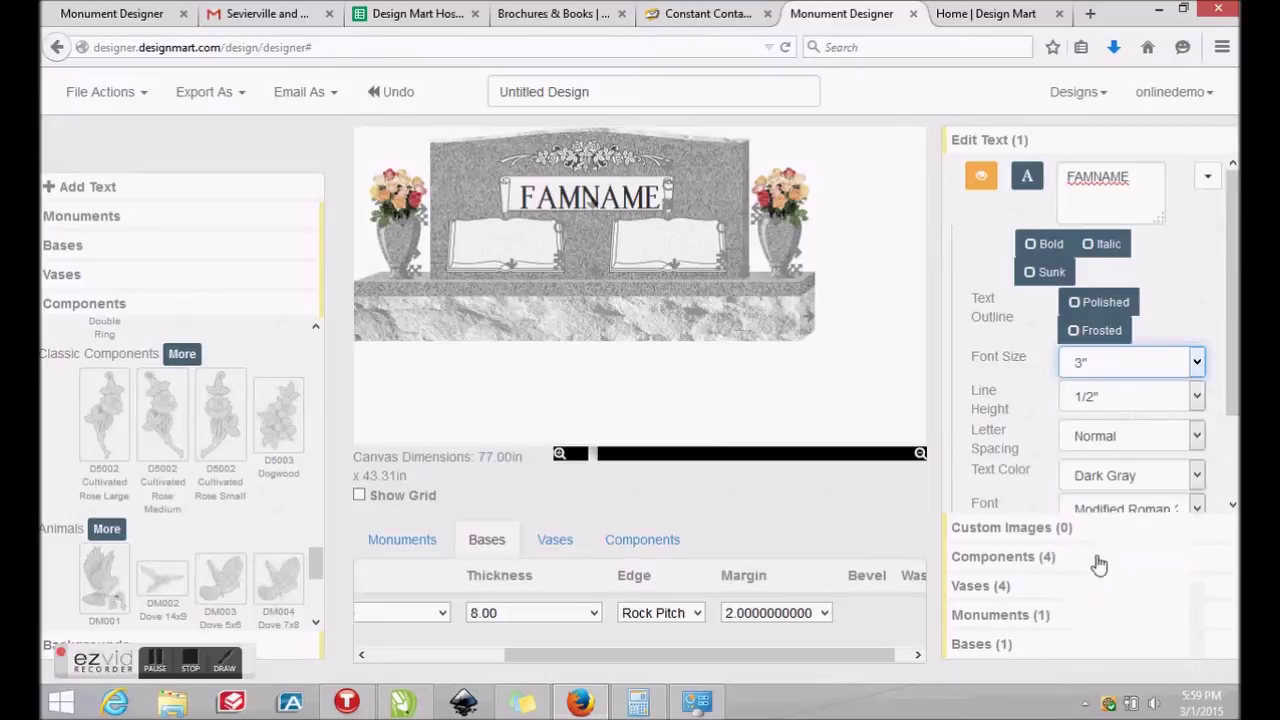
pyautogui.click(1197, 397)
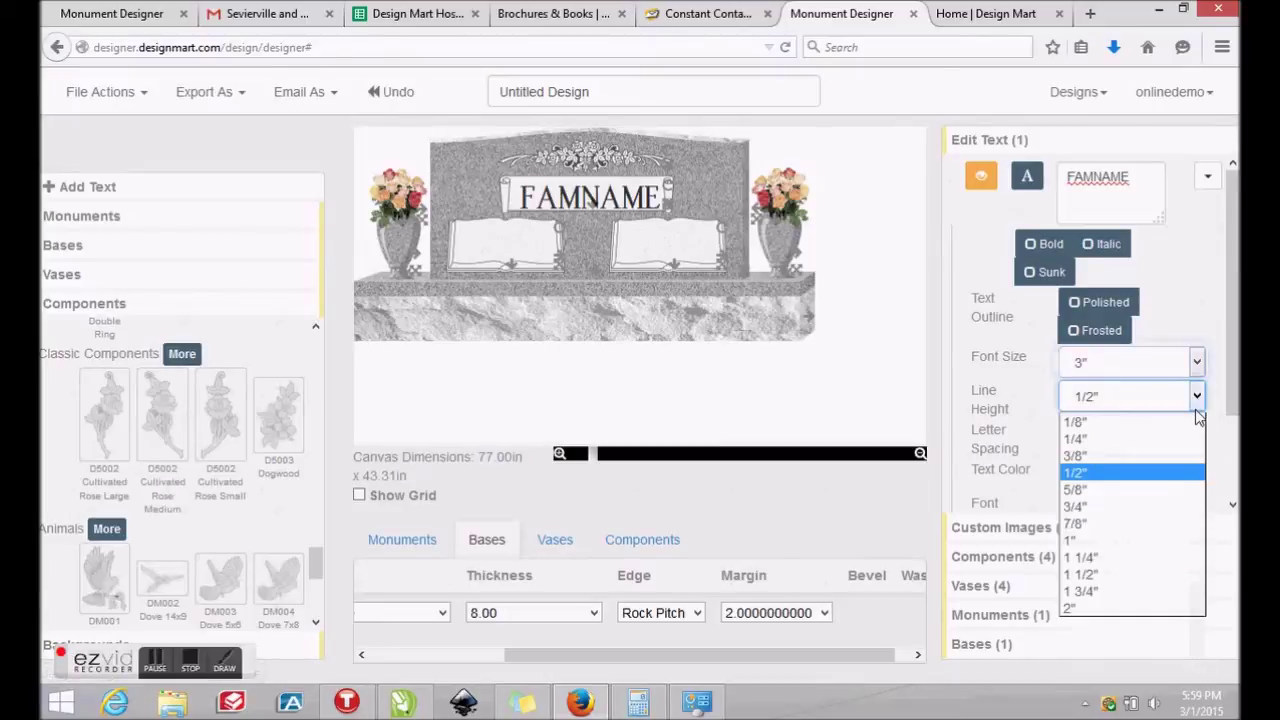
pyautogui.click(1098, 425)
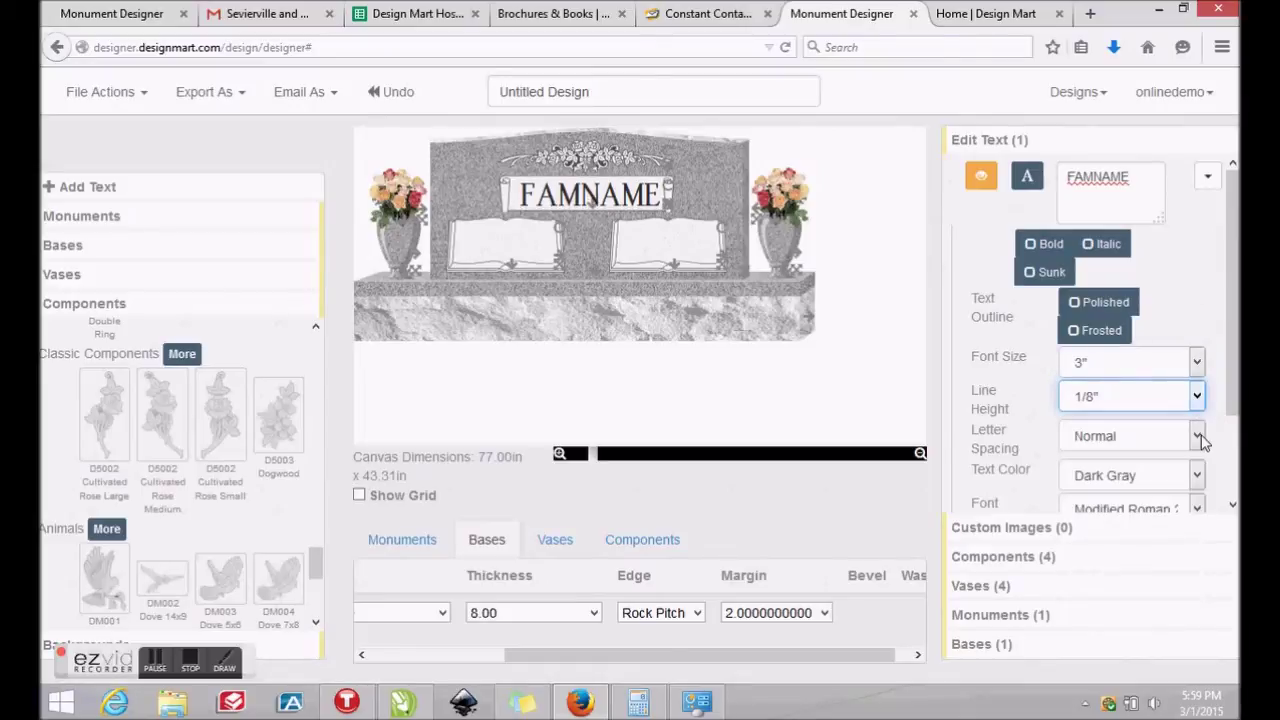
pyautogui.click(1198, 437)
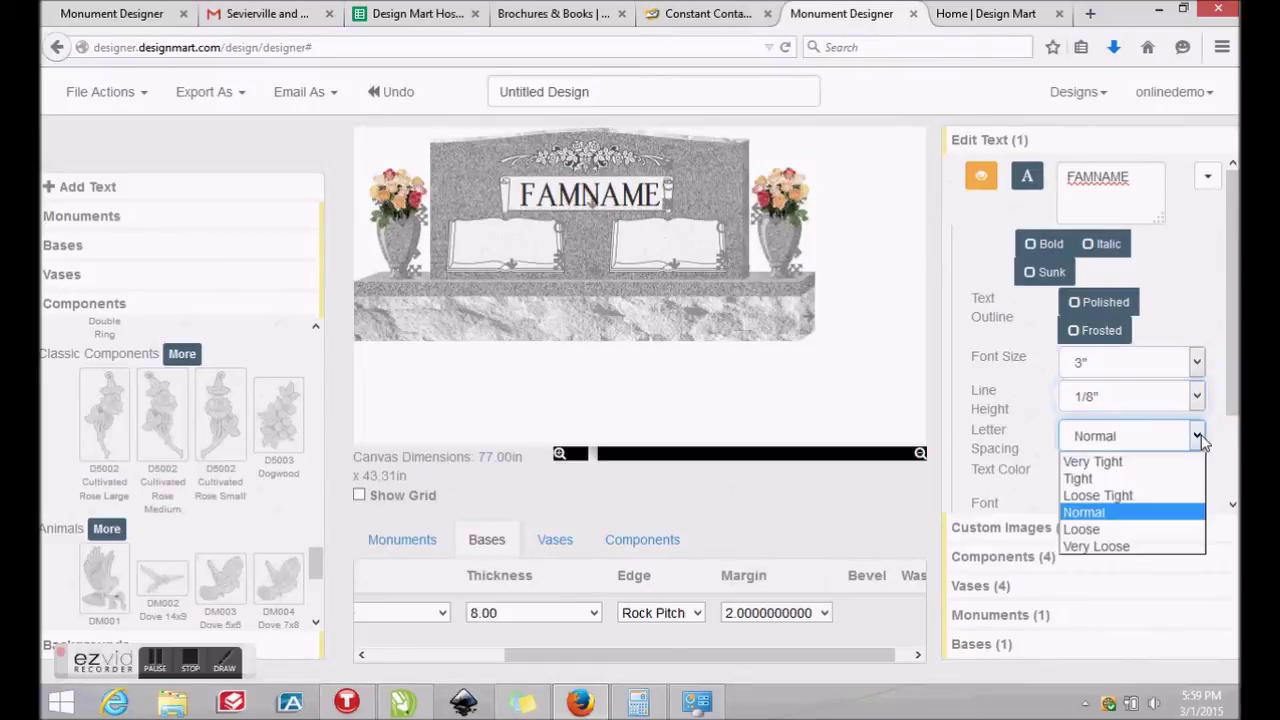
pyautogui.click(1084, 530)
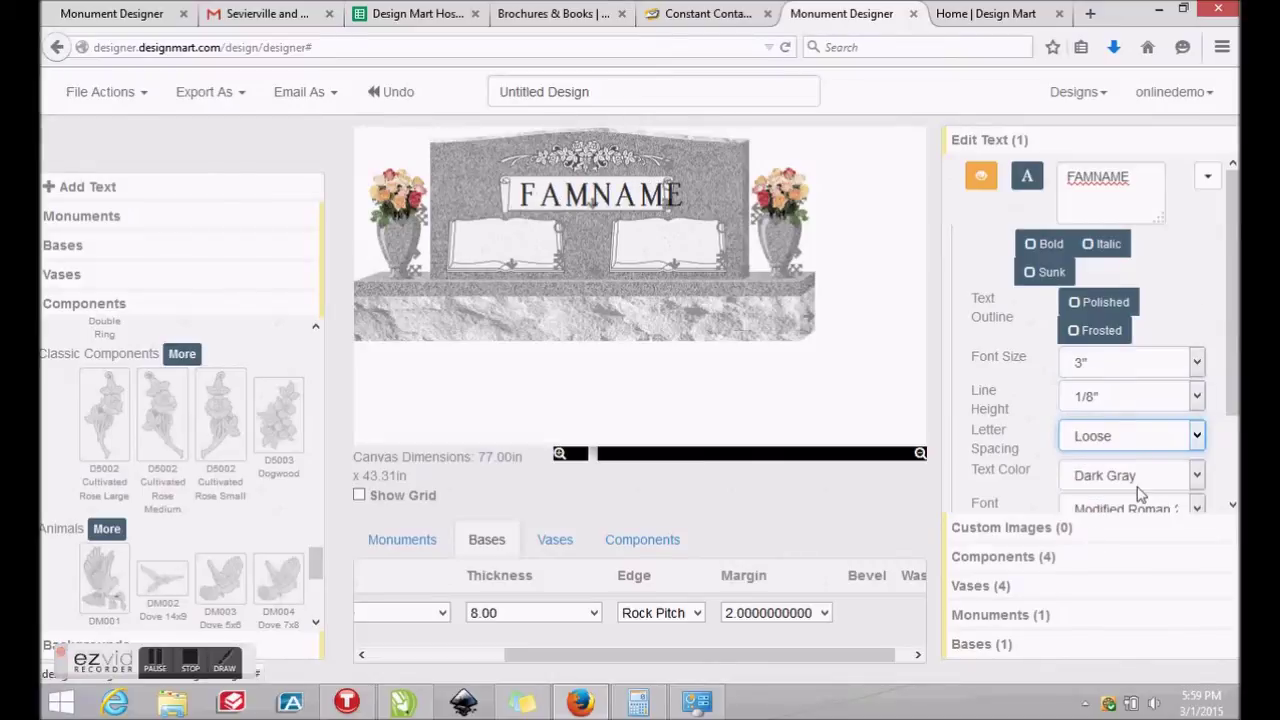
pyautogui.click(1195, 437)
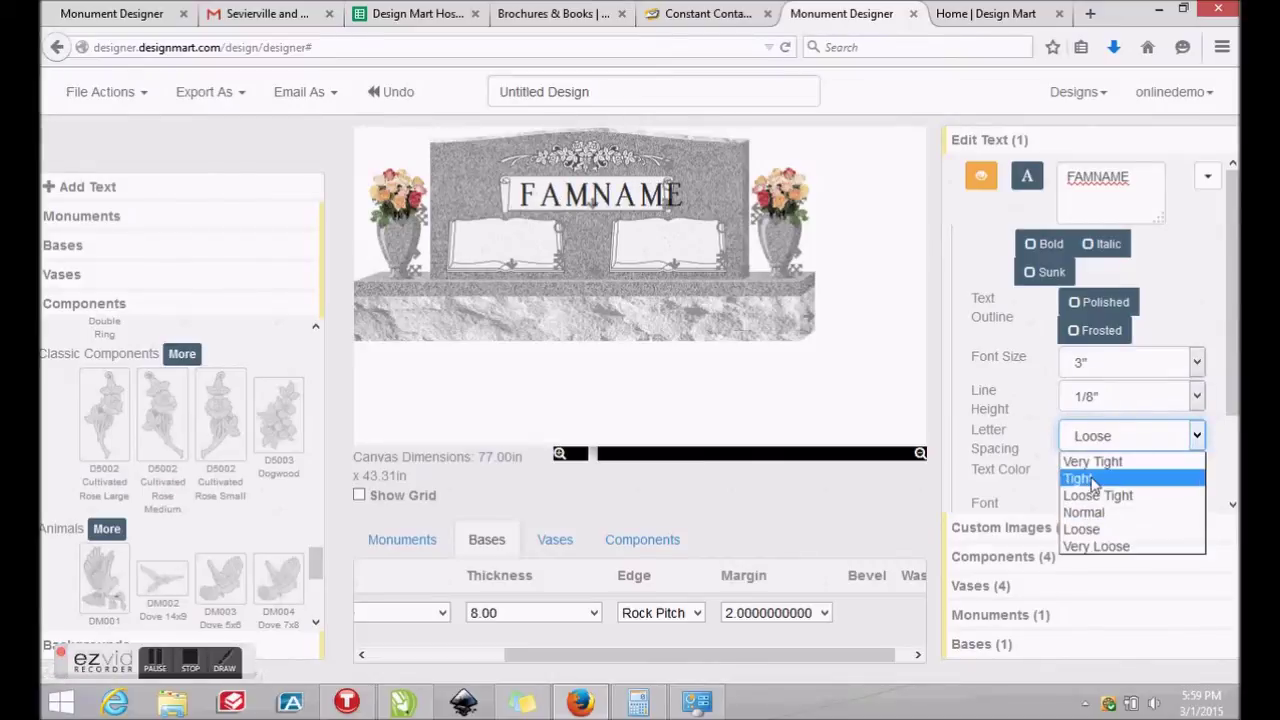
pyautogui.click(1140, 474)
pyautogui.click(1196, 437)
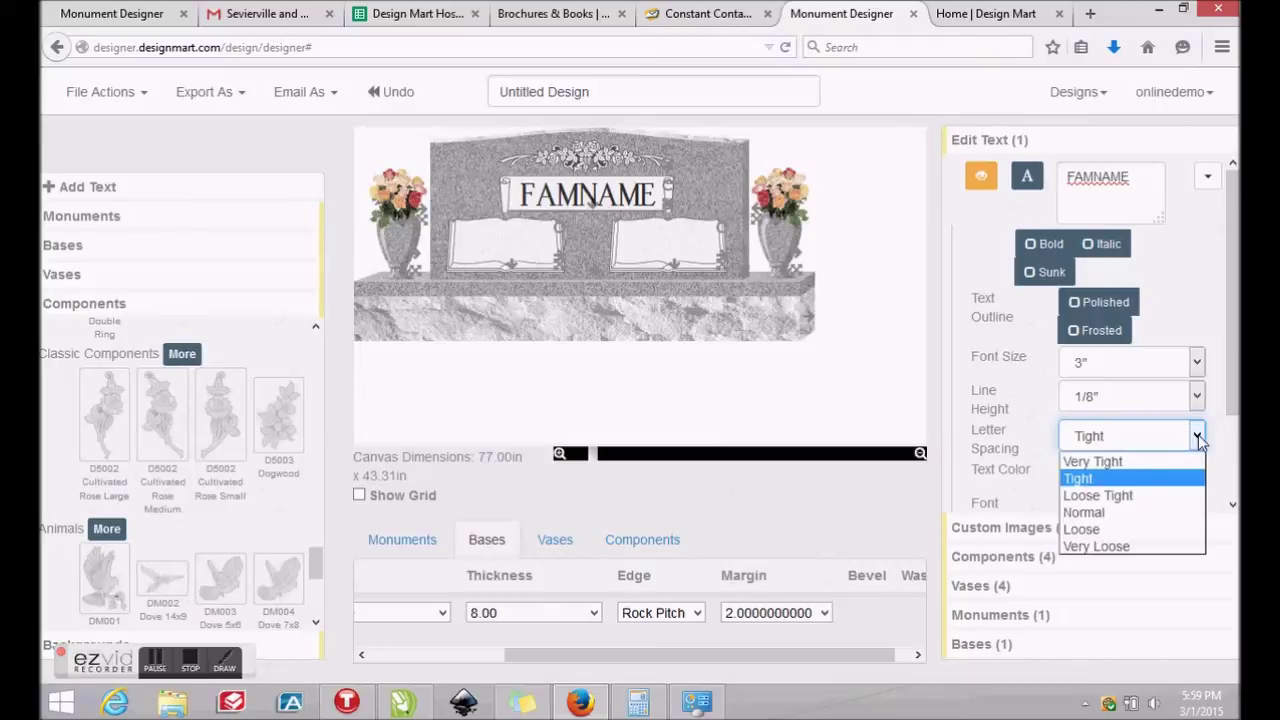
pyautogui.click(1090, 512)
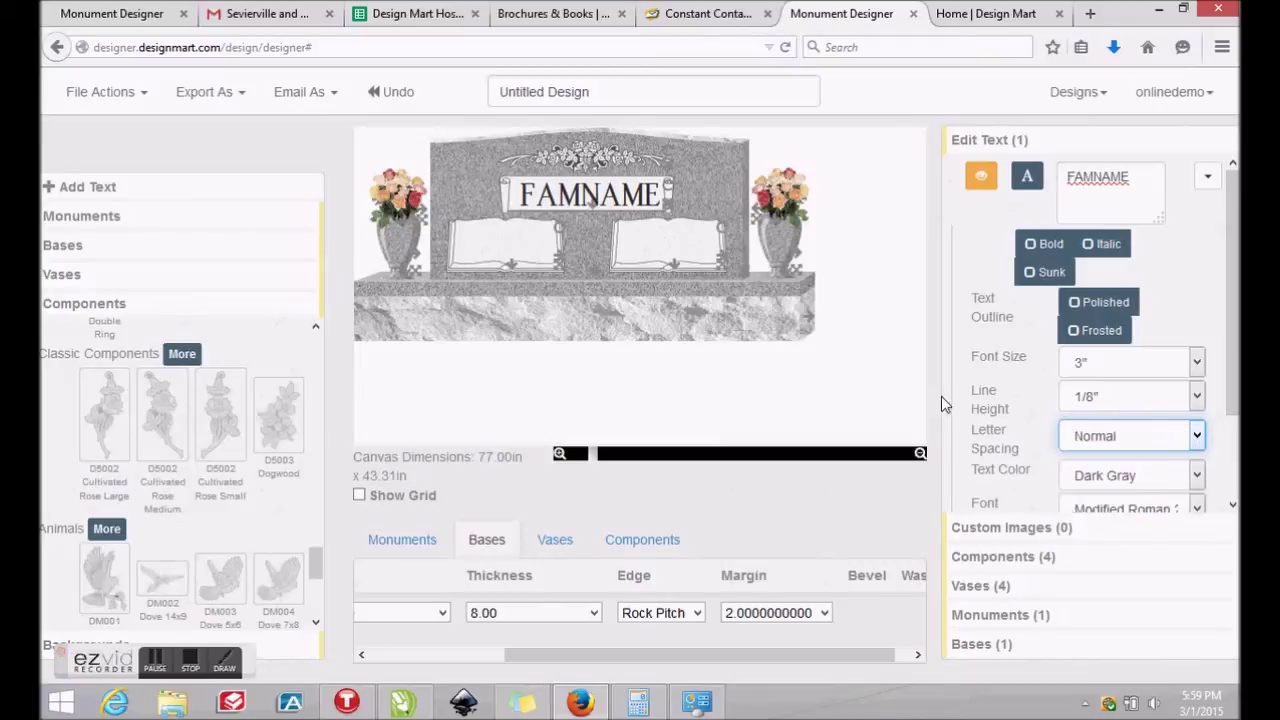
# Zoom in on the monument and nudge the FAMNAME lettering into position
pyautogui.click(580, 455)
pyautogui.click(564, 455)
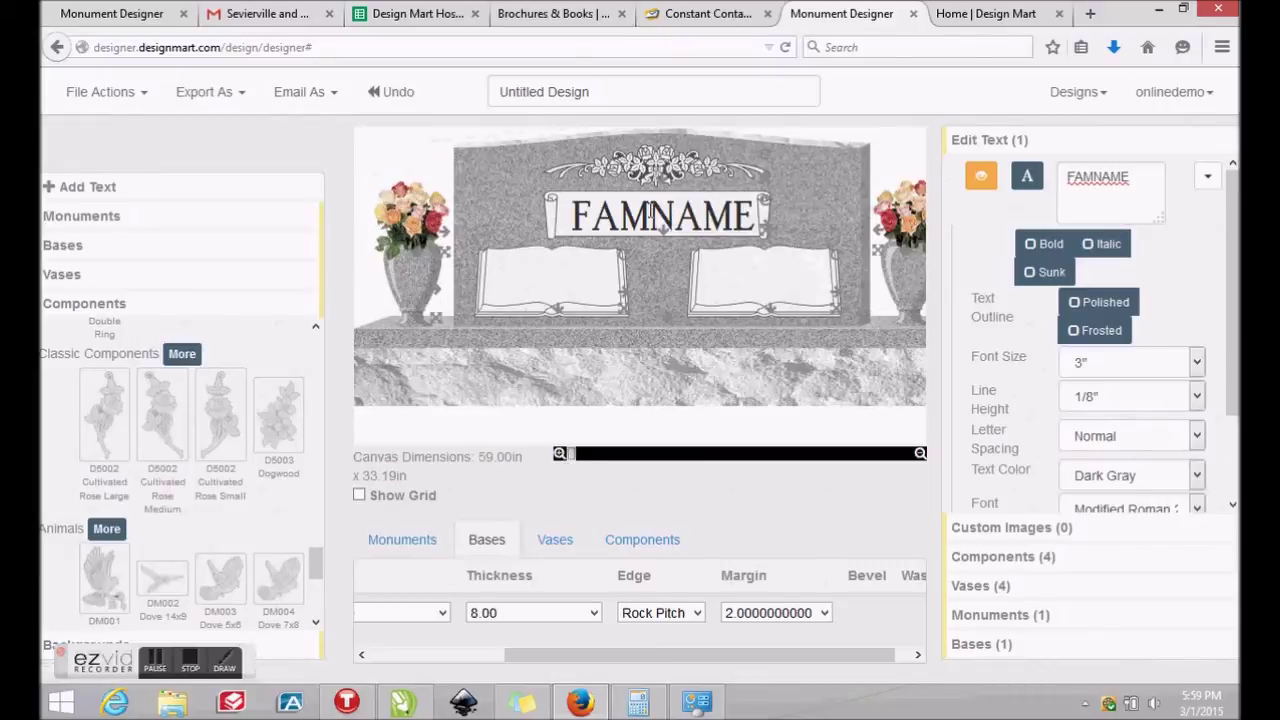
pyautogui.moveTo(658, 217); pyautogui.dragTo(650, 202)
# Add lettering on the left book panel reading FIRST MIDDLE above two MON. DY, YEAR lines
pyautogui.click(100, 190)
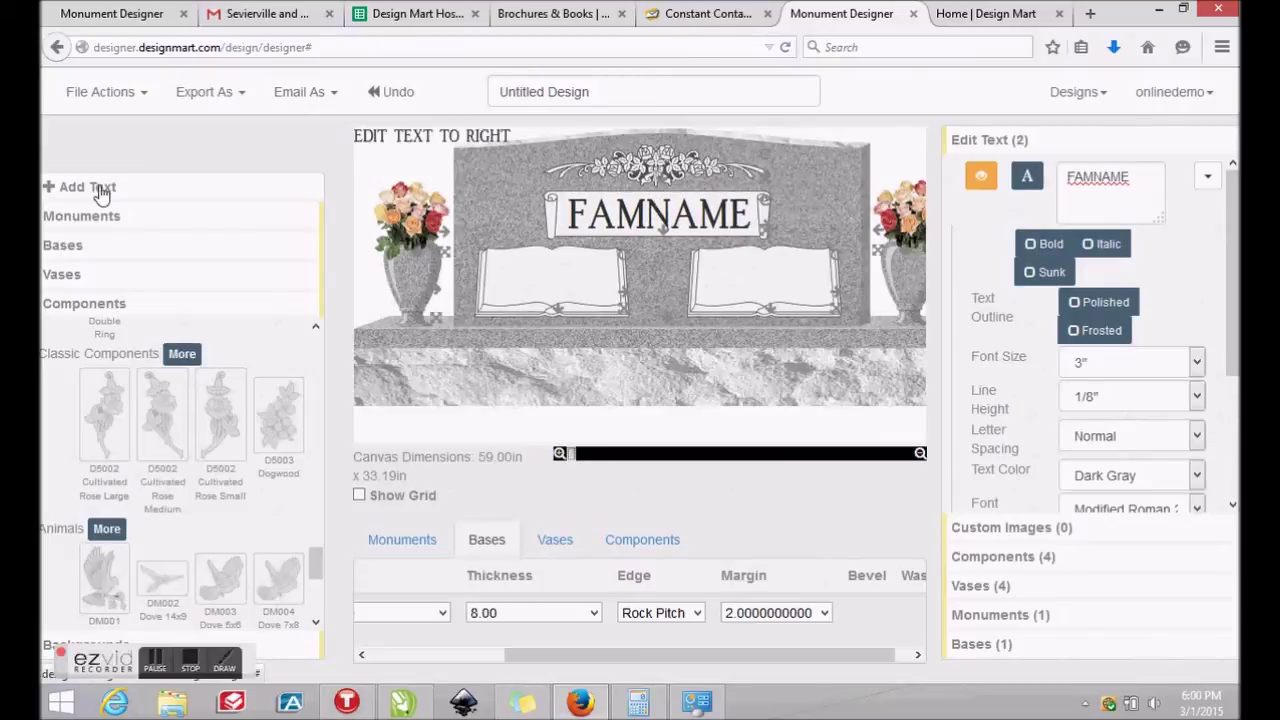
pyautogui.moveTo(357, 135); pyautogui.dragTo(521, 263)
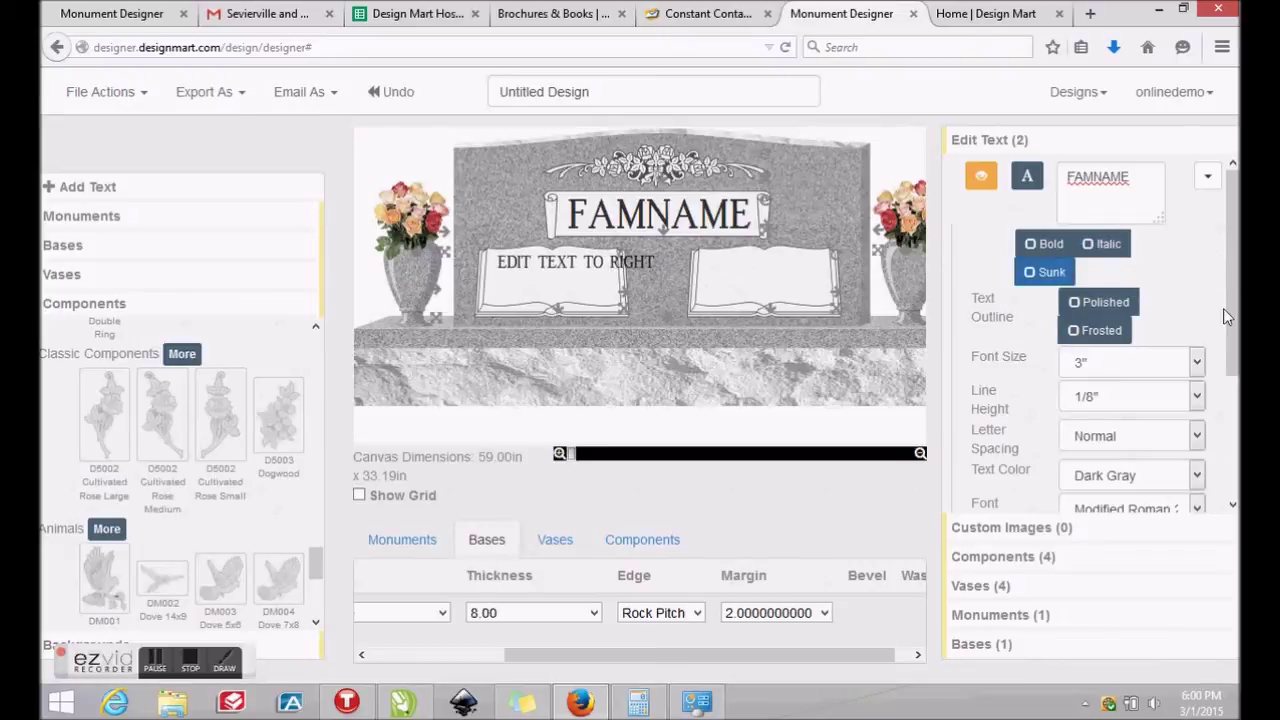
pyautogui.moveTo(1223, 308); pyautogui.dragTo(1214, 443)
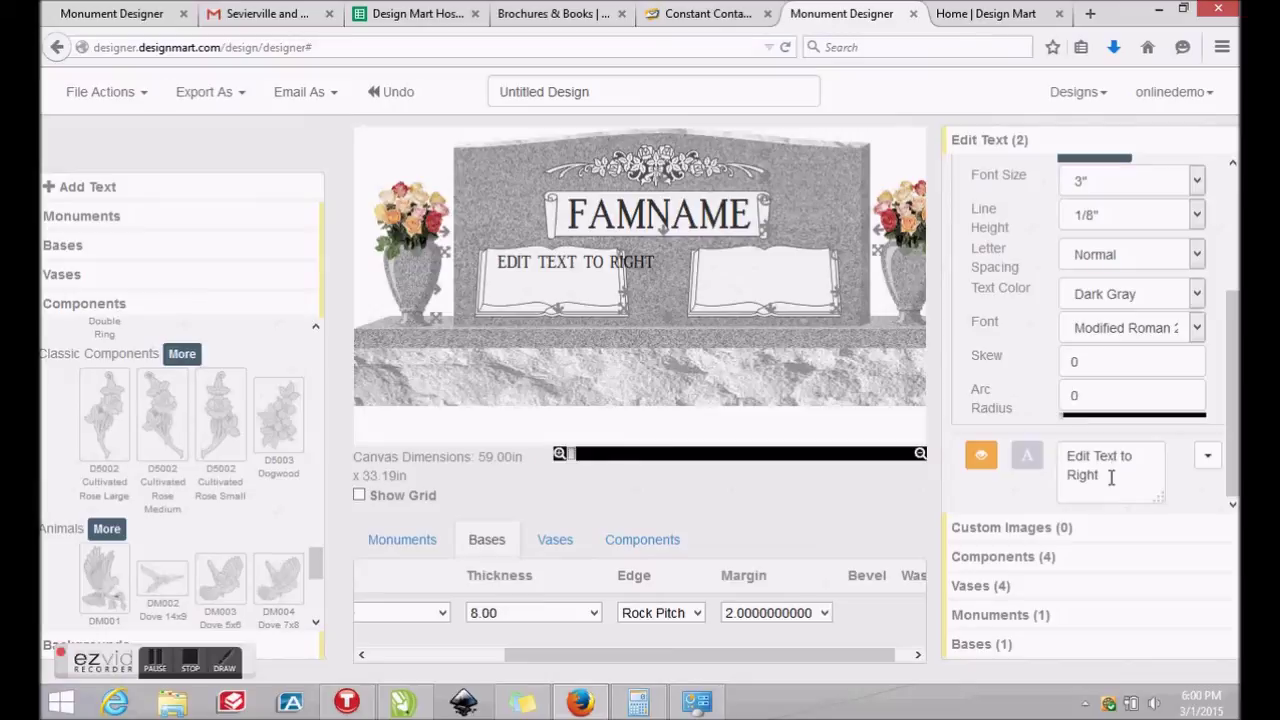
pyautogui.moveTo(1114, 471); pyautogui.dragTo(1050, 470)
pyautogui.write('FIRST MIDDLE')
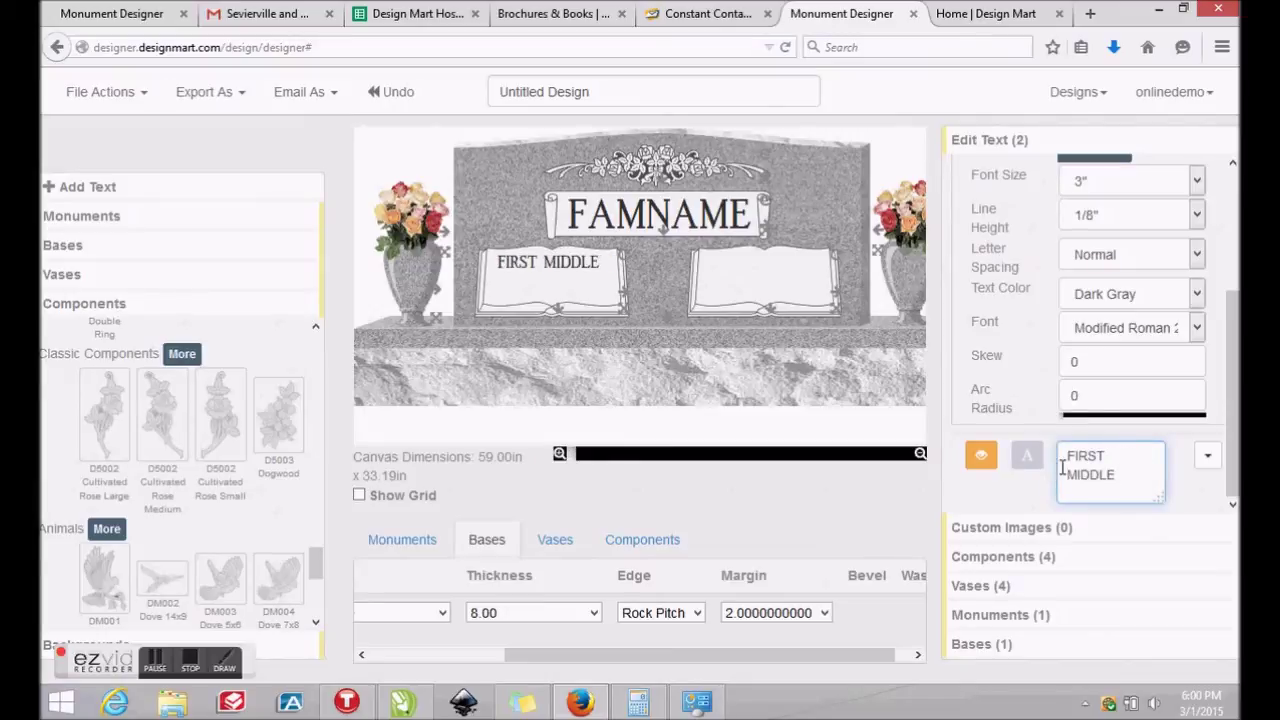
pyautogui.press('Return')
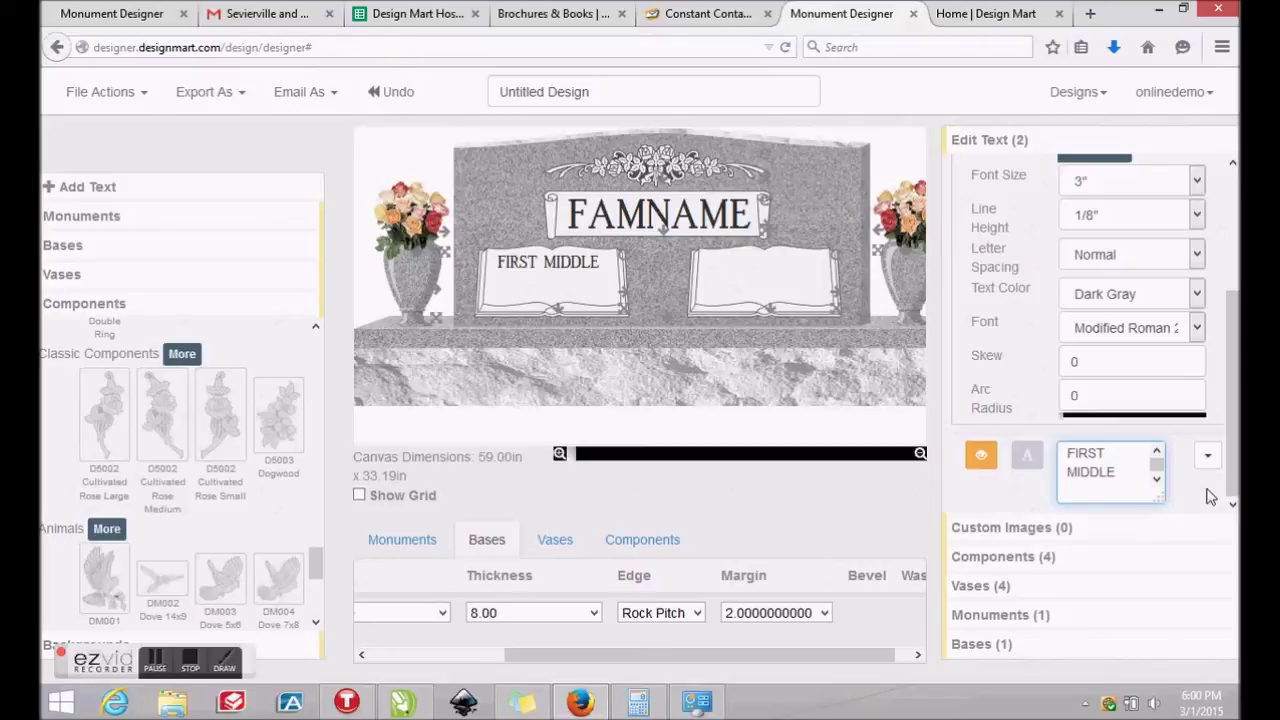
pyautogui.write('MON. DY, YEAR')
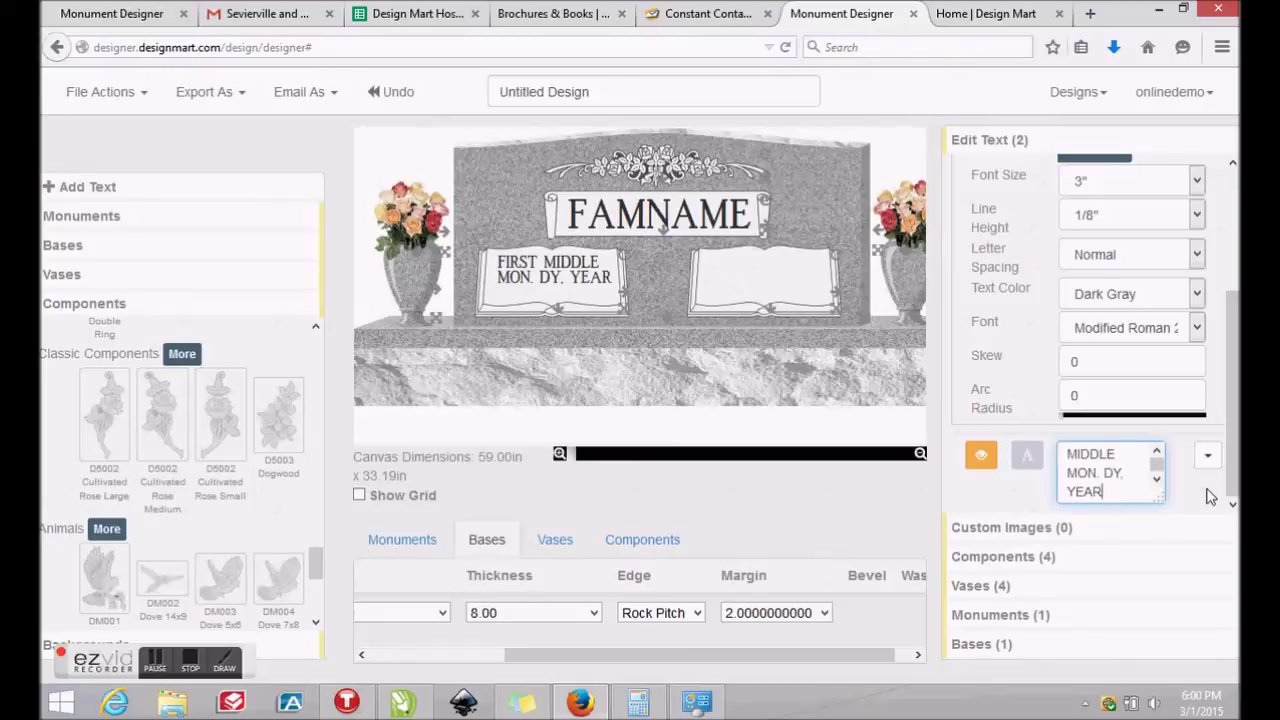
pyautogui.press('Return')
pyautogui.write('MON')
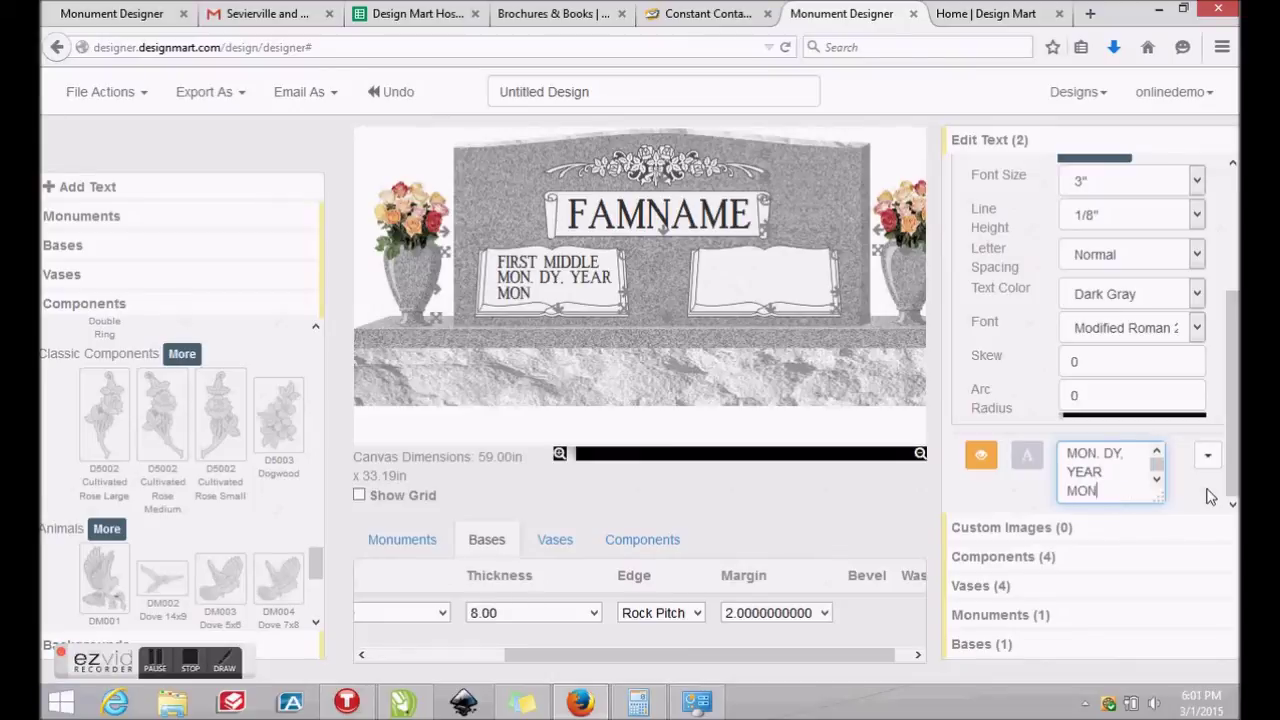
pyautogui.write('. DY, YEAR')
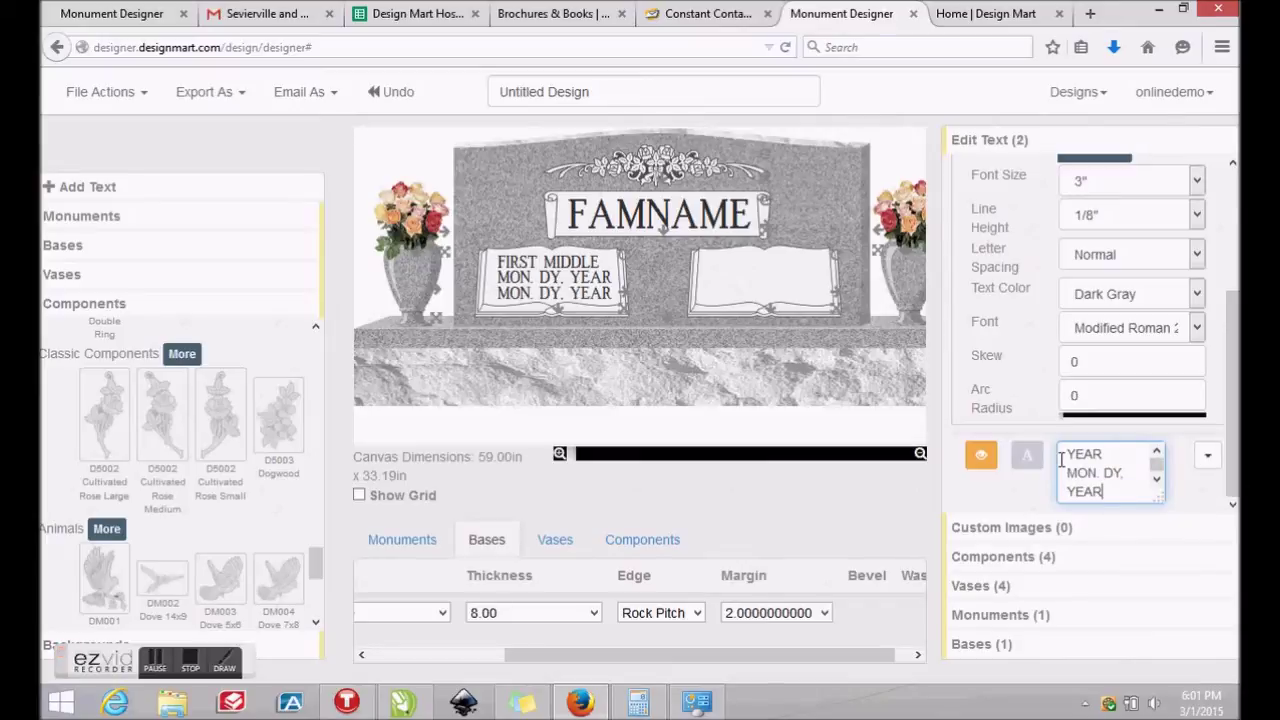
# Open the left tablet inscription's style options and keep its line height at 1/2"
pyautogui.click(1027, 456)
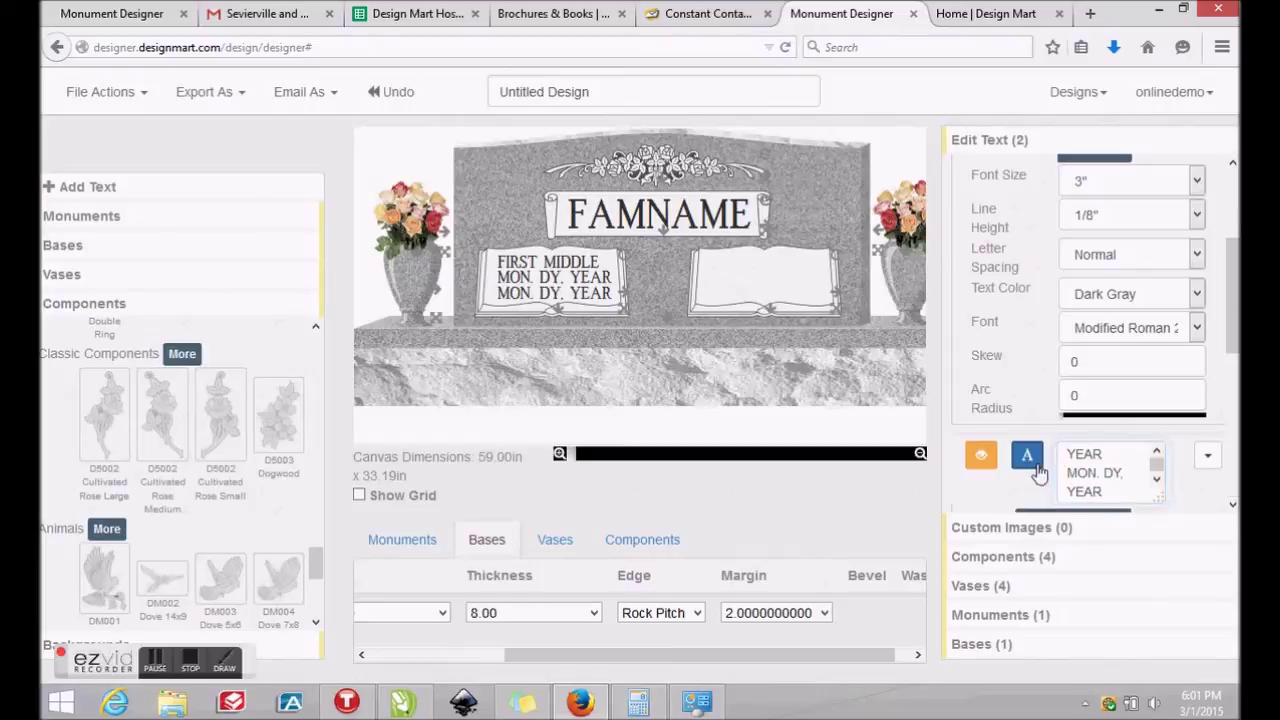
pyautogui.scroll(-2, 1237, 393)
pyautogui.scroll(-5, 1237, 393)
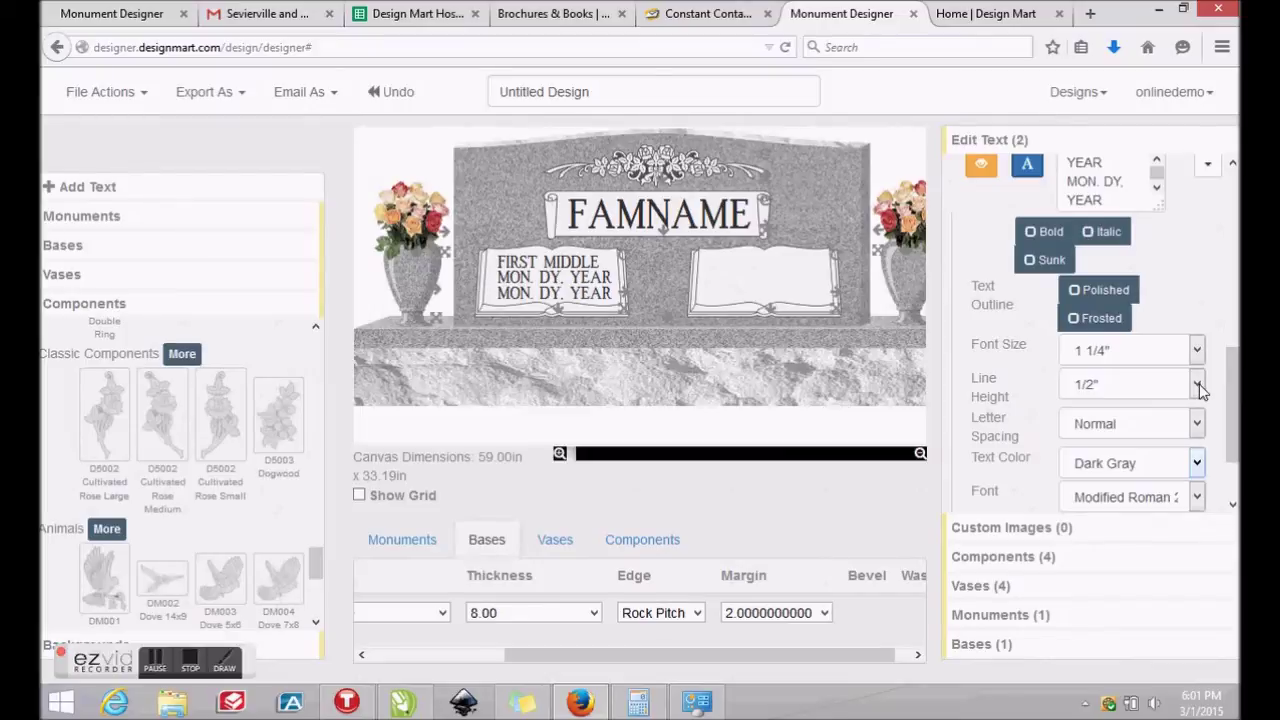
pyautogui.click(1198, 386)
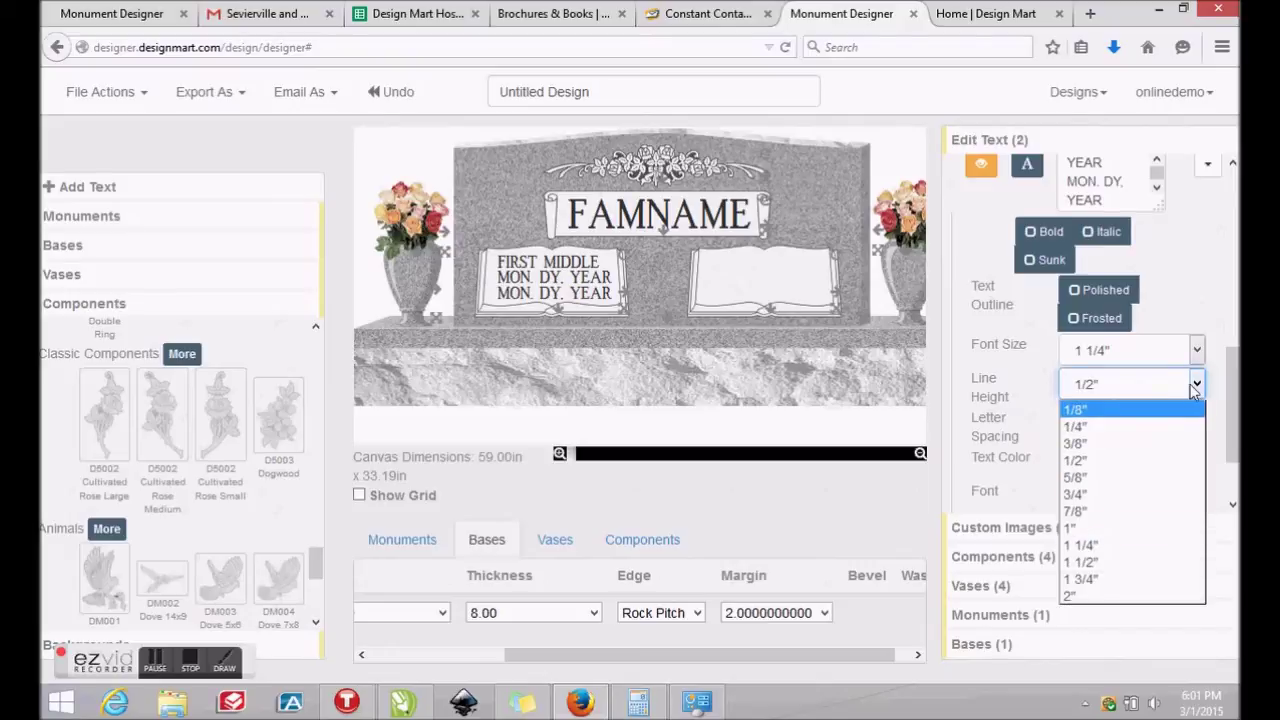
pyautogui.click(1102, 388)
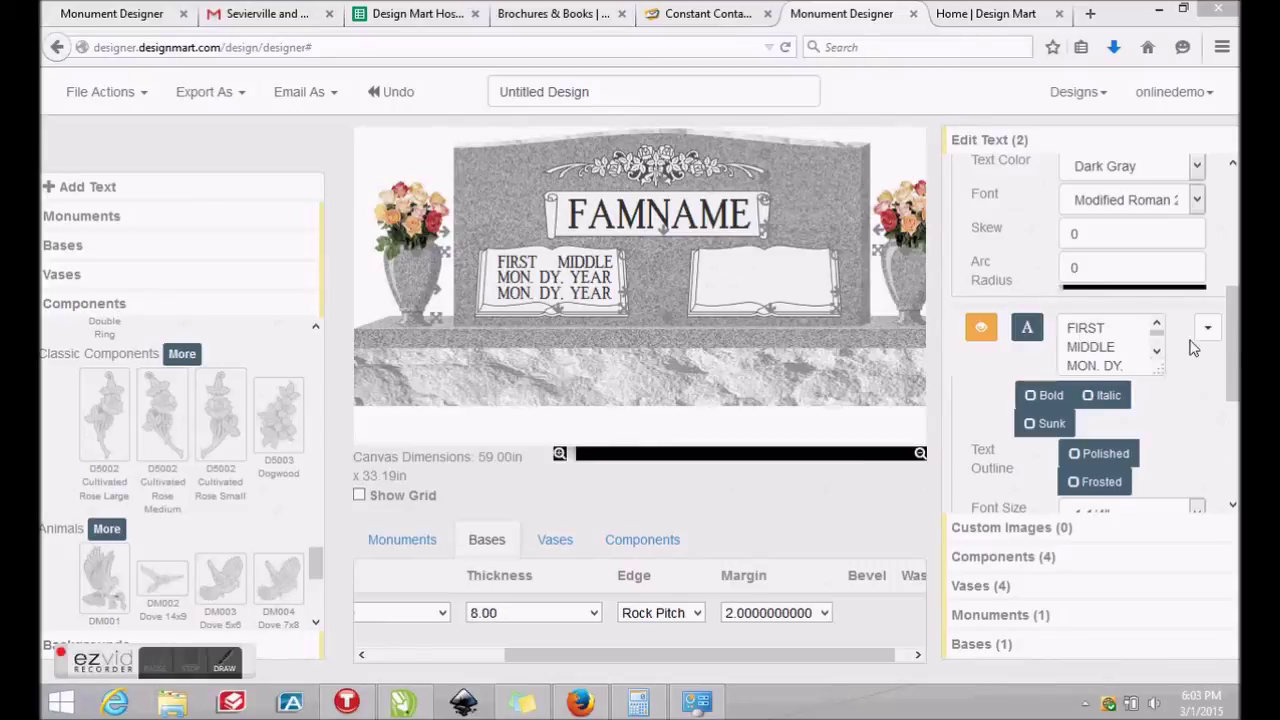
# Copy the FIRST MIDDLE inscription and move the copy onto the right tablet
pyautogui.click(1209, 328)
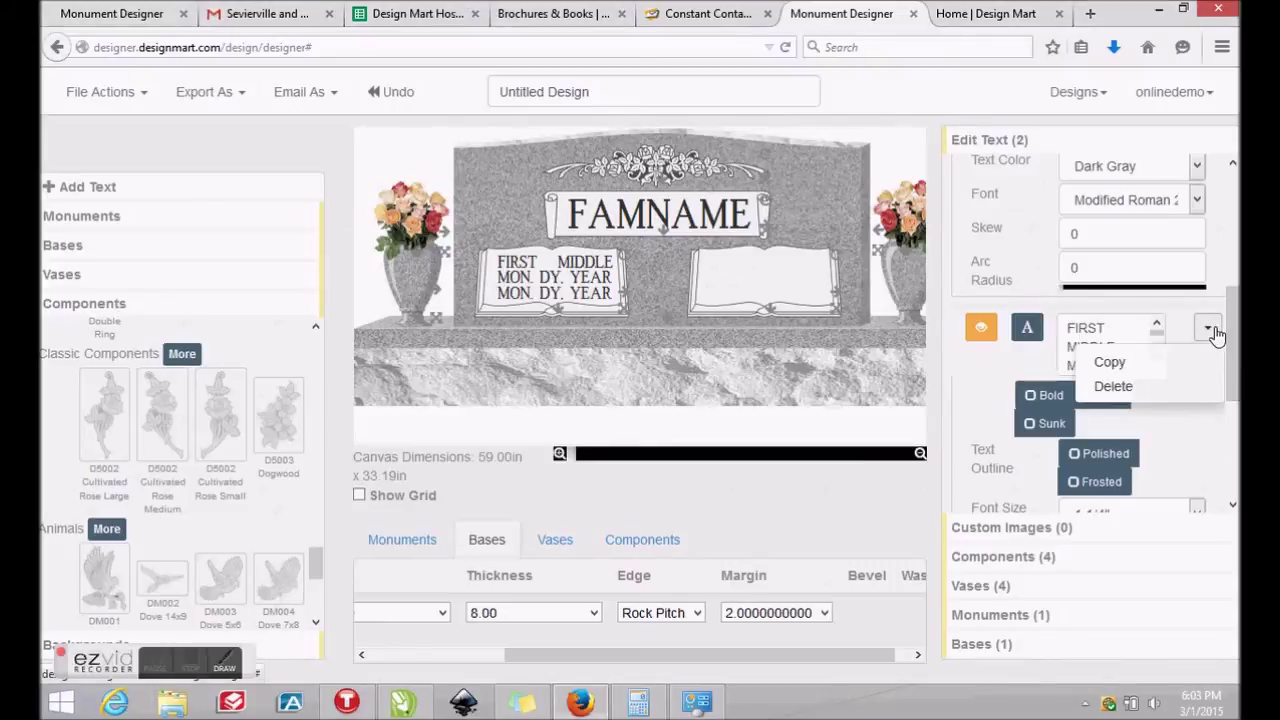
pyautogui.click(1110, 366)
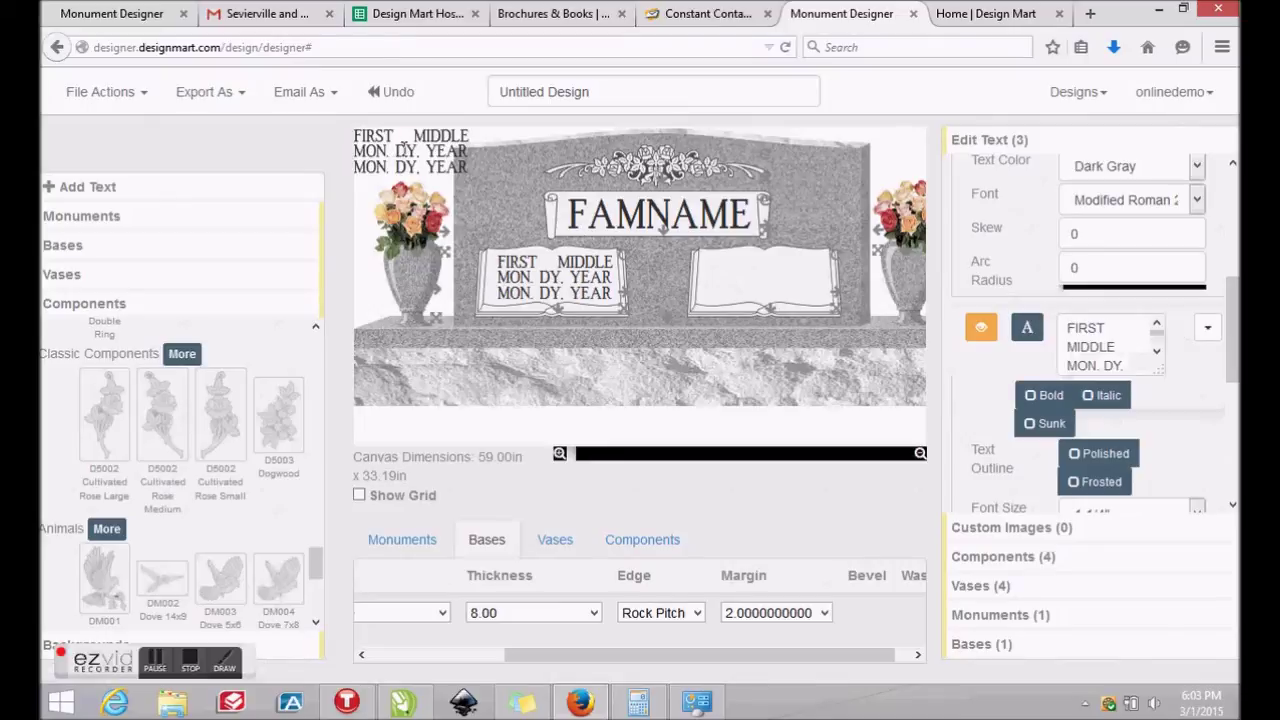
pyautogui.moveTo(404, 150); pyautogui.dragTo(761, 284)
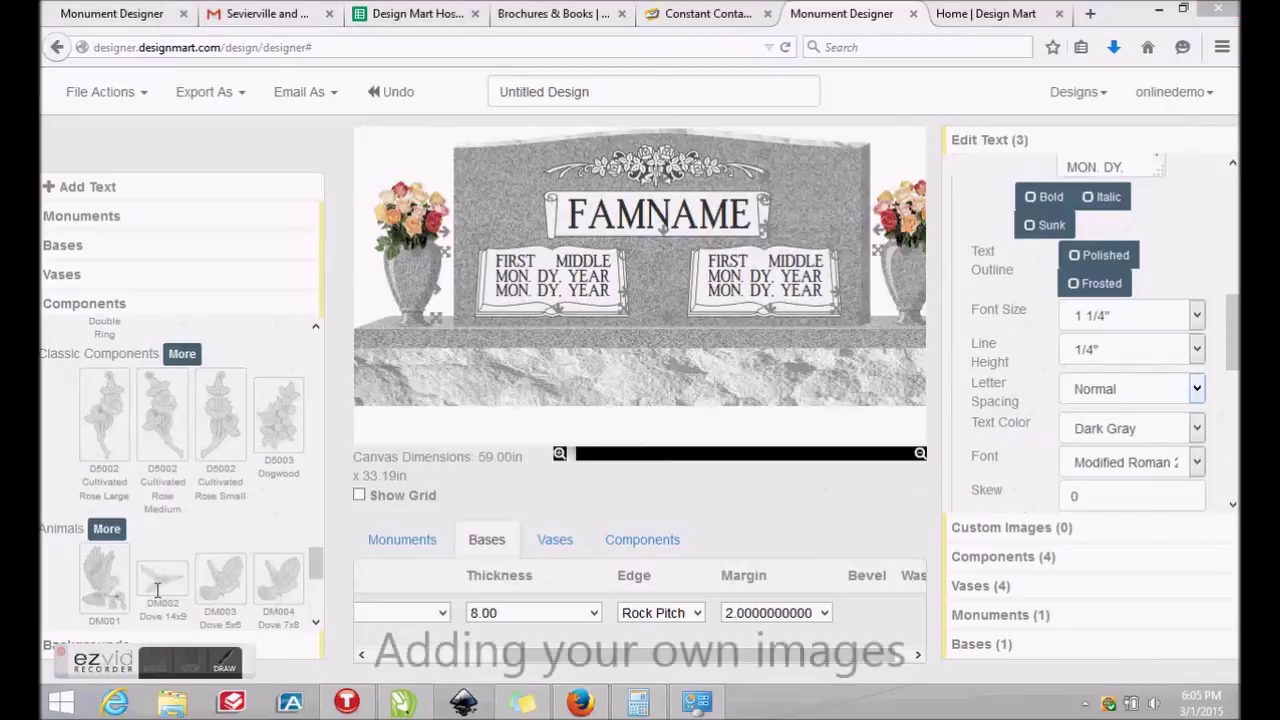
# Import portrait.png from the Desktop as a custom image and add it to the design
pyautogui.click(105, 93)
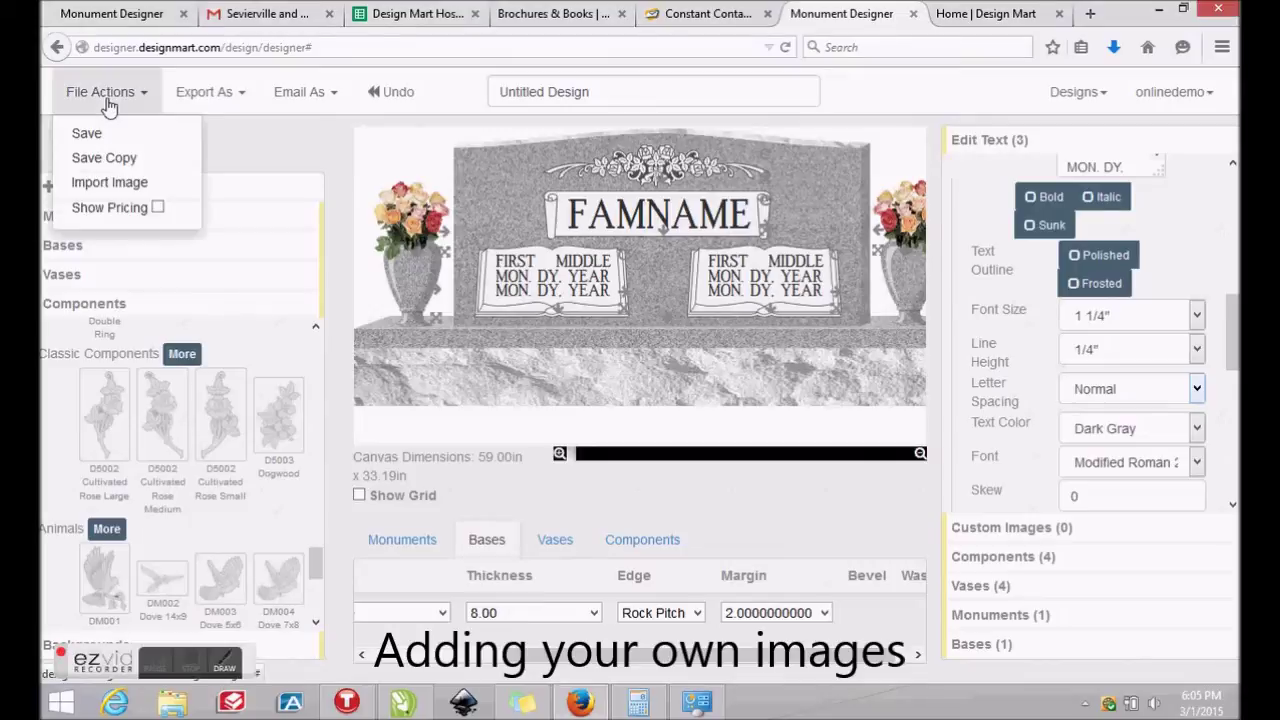
pyautogui.click(127, 185)
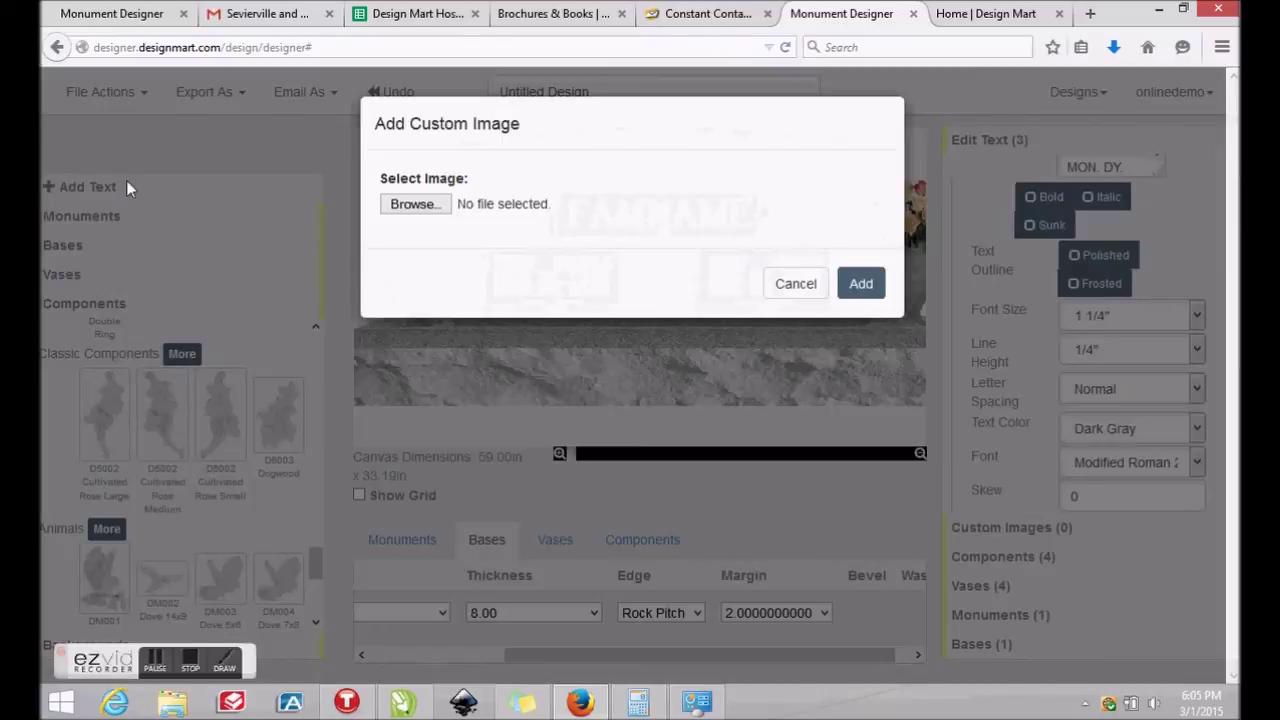
pyautogui.click(398, 212)
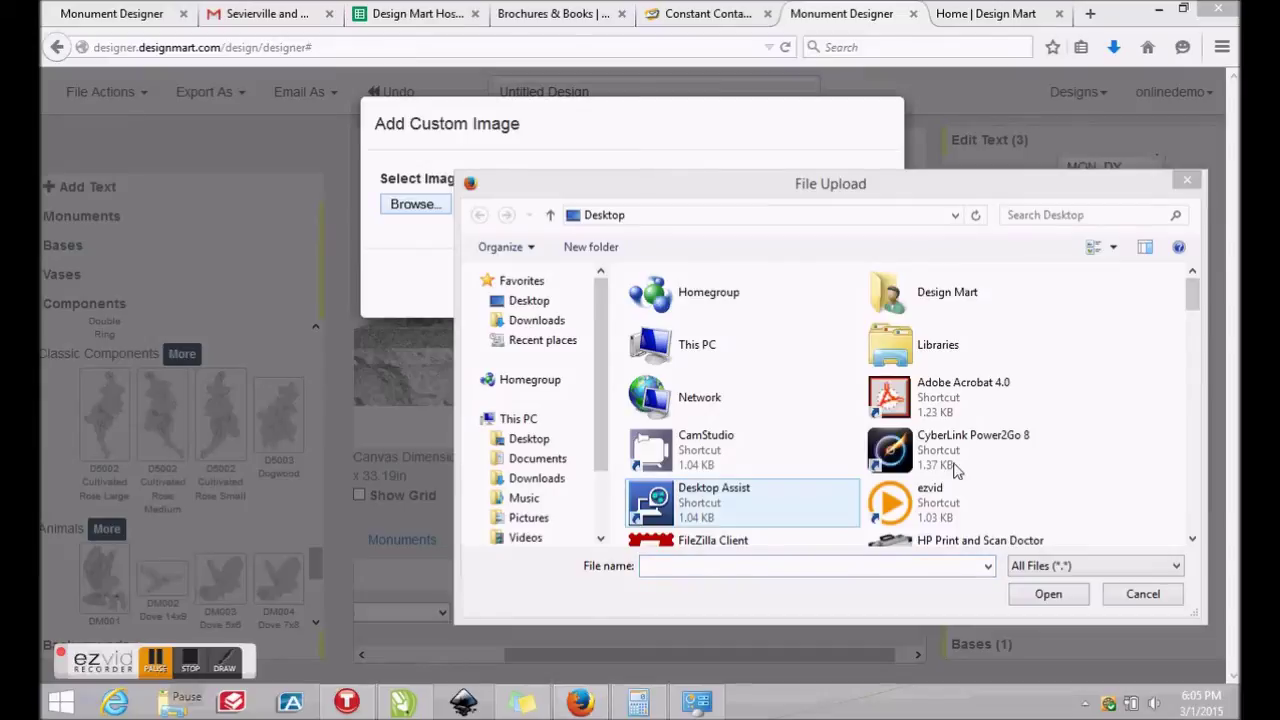
pyautogui.scroll(-10, 900, 420)
pyautogui.click(930, 302)
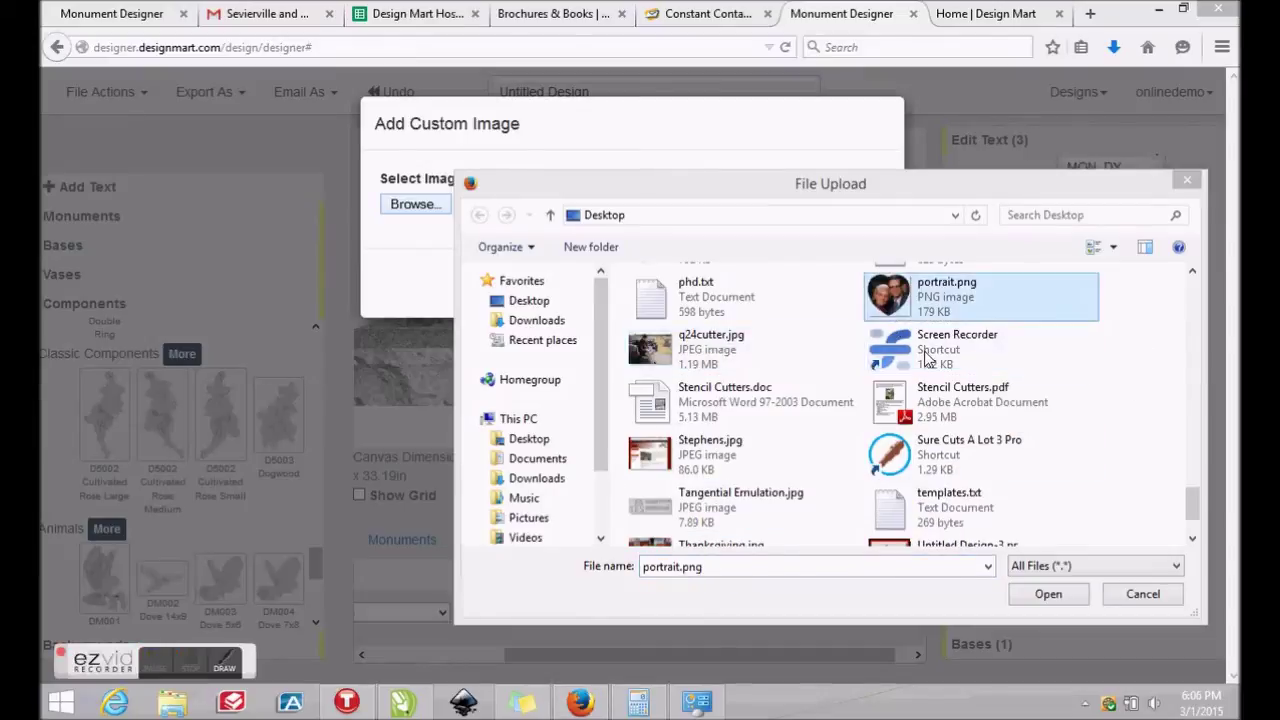
pyautogui.click(1048, 594)
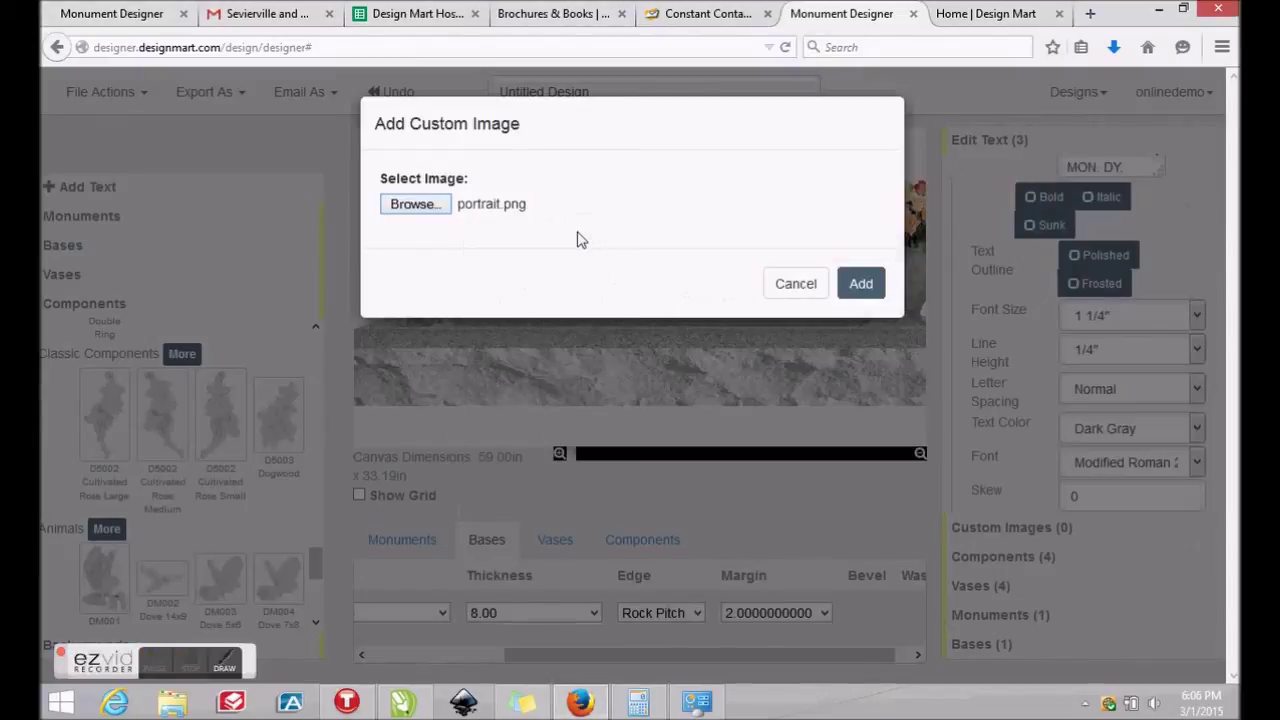
pyautogui.click(856, 286)
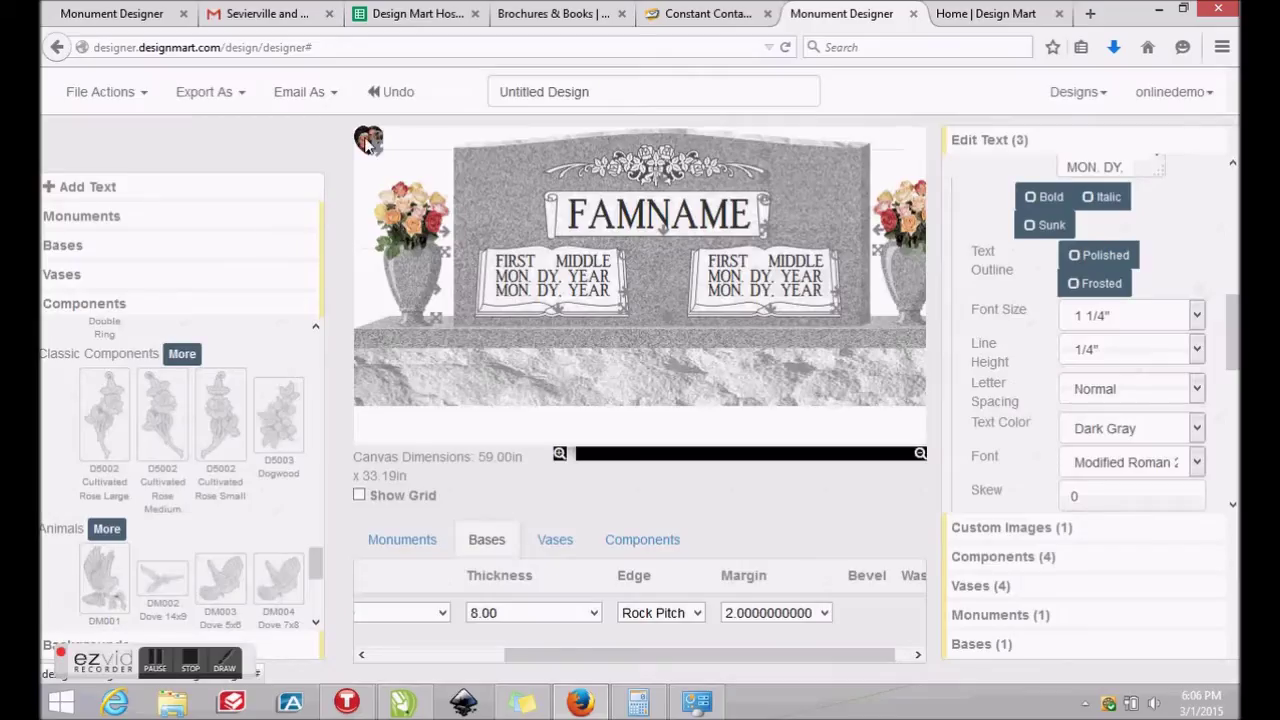
# Move the heart-framed portrait between the two tablets under FAMNAME and enlarge it
pyautogui.moveTo(368, 145); pyautogui.dragTo(651, 274)
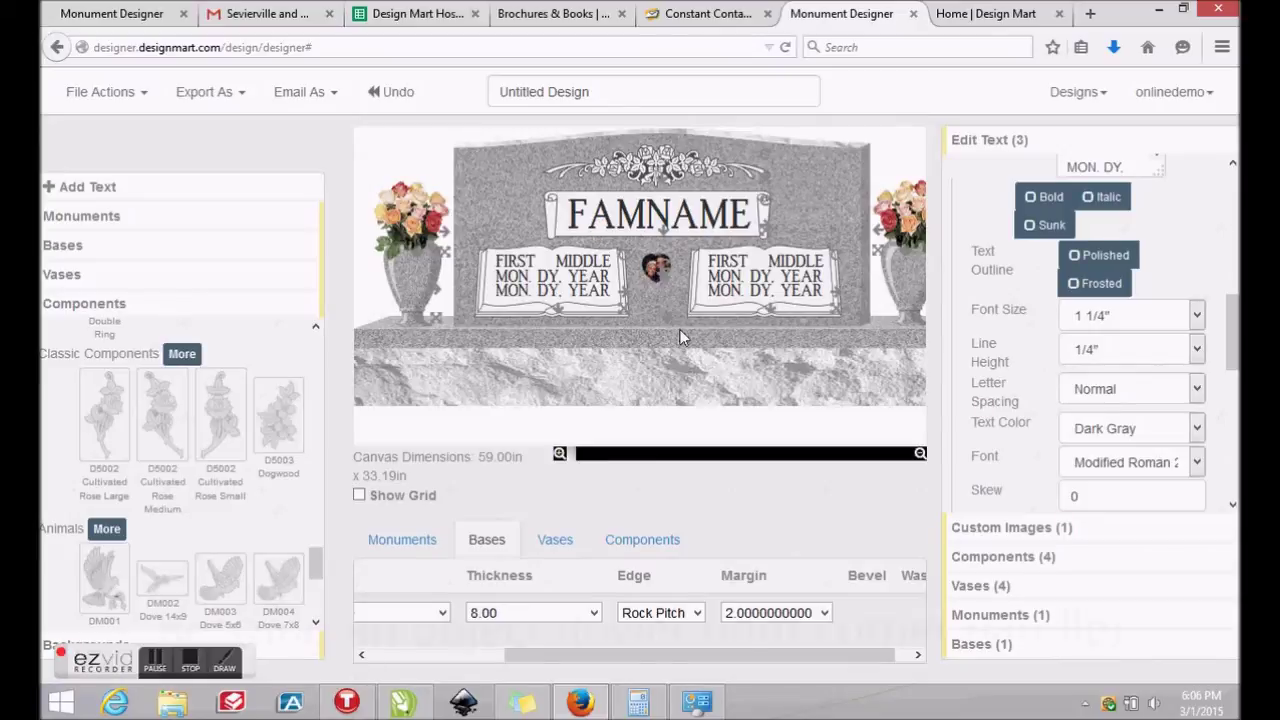
pyautogui.moveTo(670, 281); pyautogui.dragTo(684, 297)
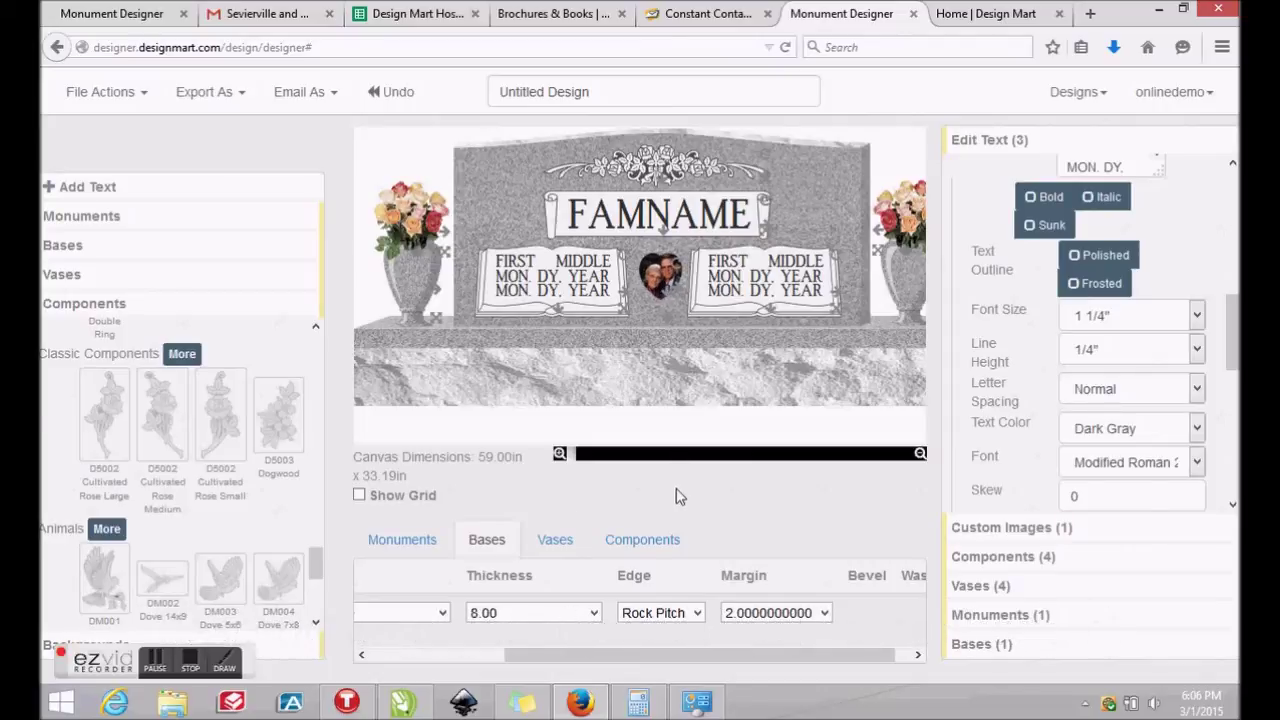
pyautogui.scroll(-2, 225, 490)
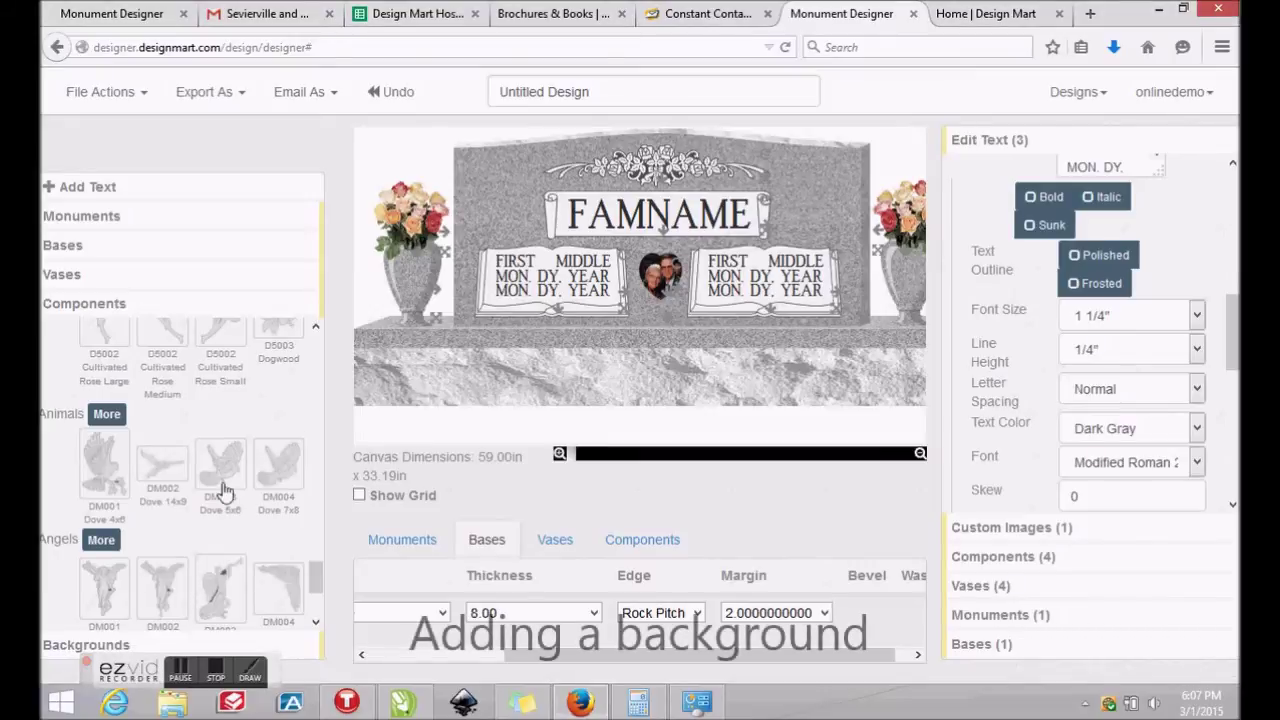
# Place the lawn, trees and flower-bed garden scene behind the monument, then zoom out slightly
pyautogui.click(180, 644)
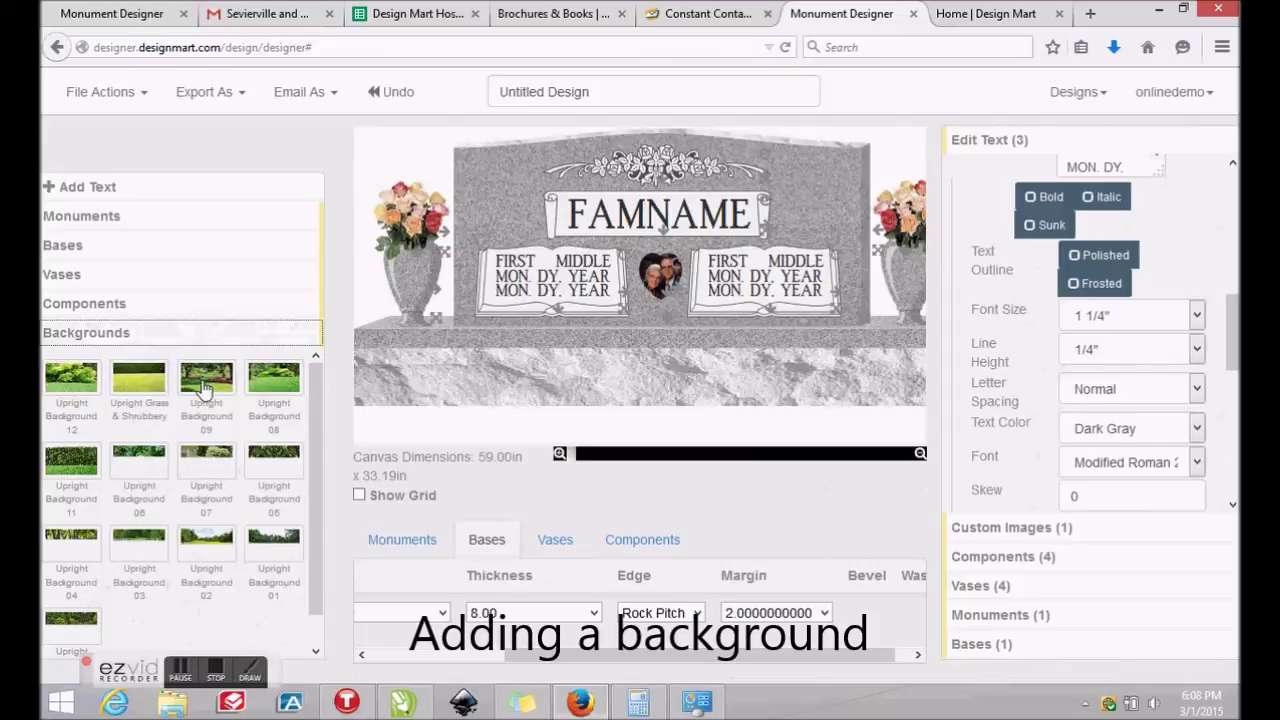
pyautogui.click(181, 683)
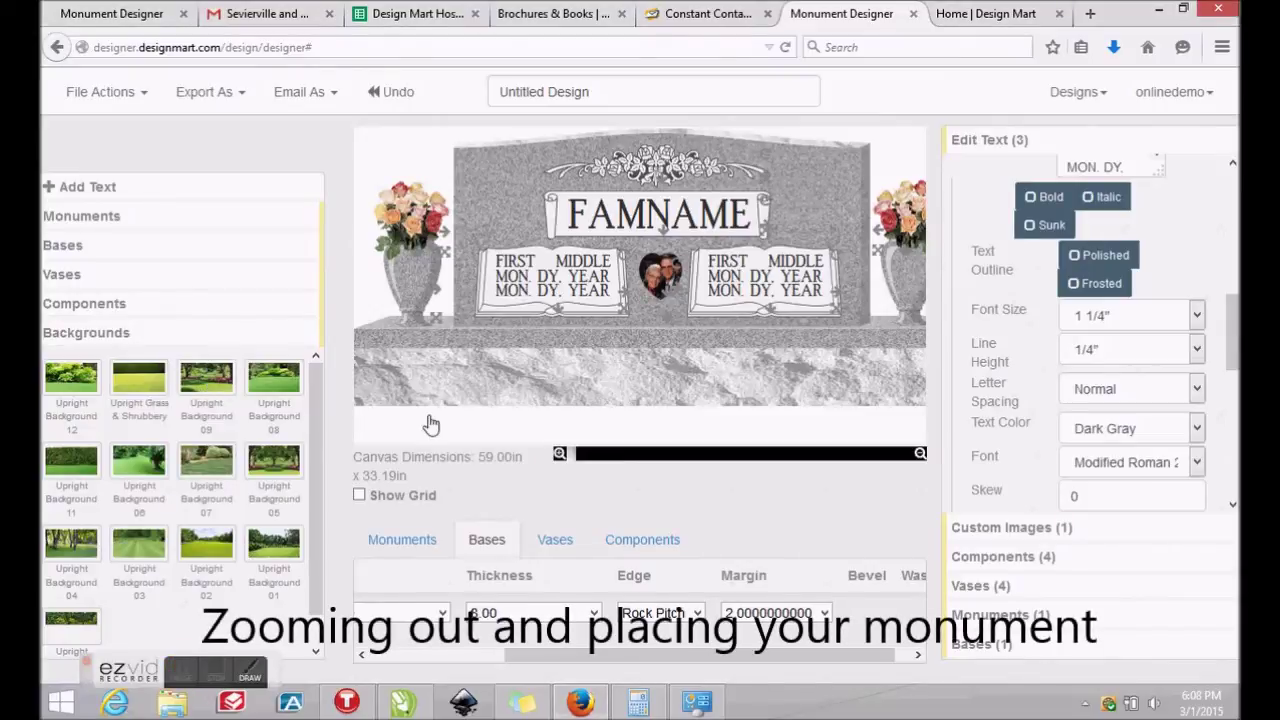
pyautogui.moveTo(273, 460); pyautogui.dragTo(462, 430)
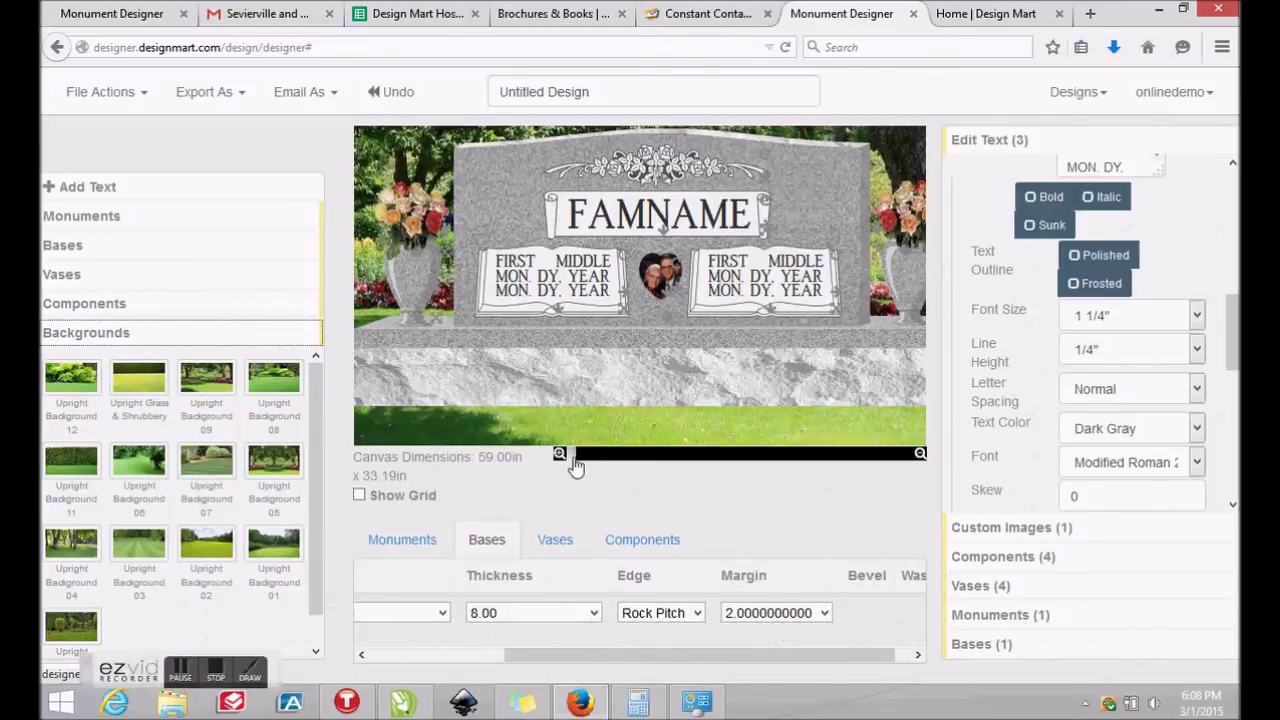
pyautogui.moveTo(576, 462); pyautogui.dragTo(596, 466)
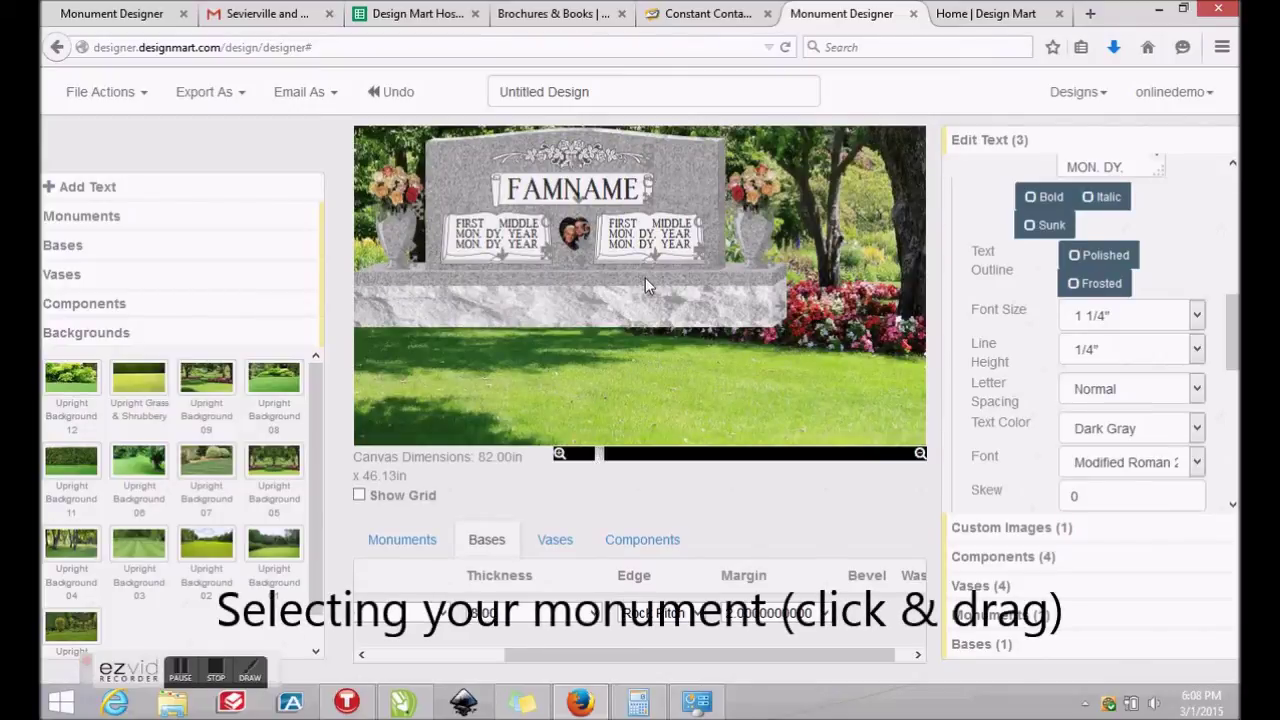
# Select the monument with its base, zoom out further, and shift it down and right in the garden
pyautogui.moveTo(645, 277)
pyautogui.mouseDown()
pyautogui.moveTo(368, 200)
pyautogui.moveTo(352, 128)
pyautogui.moveTo(345, 140)
pyautogui.moveTo(566, 191)
pyautogui.moveTo(625, 256)
pyautogui.moveTo(626, 290)
pyautogui.mouseUp()
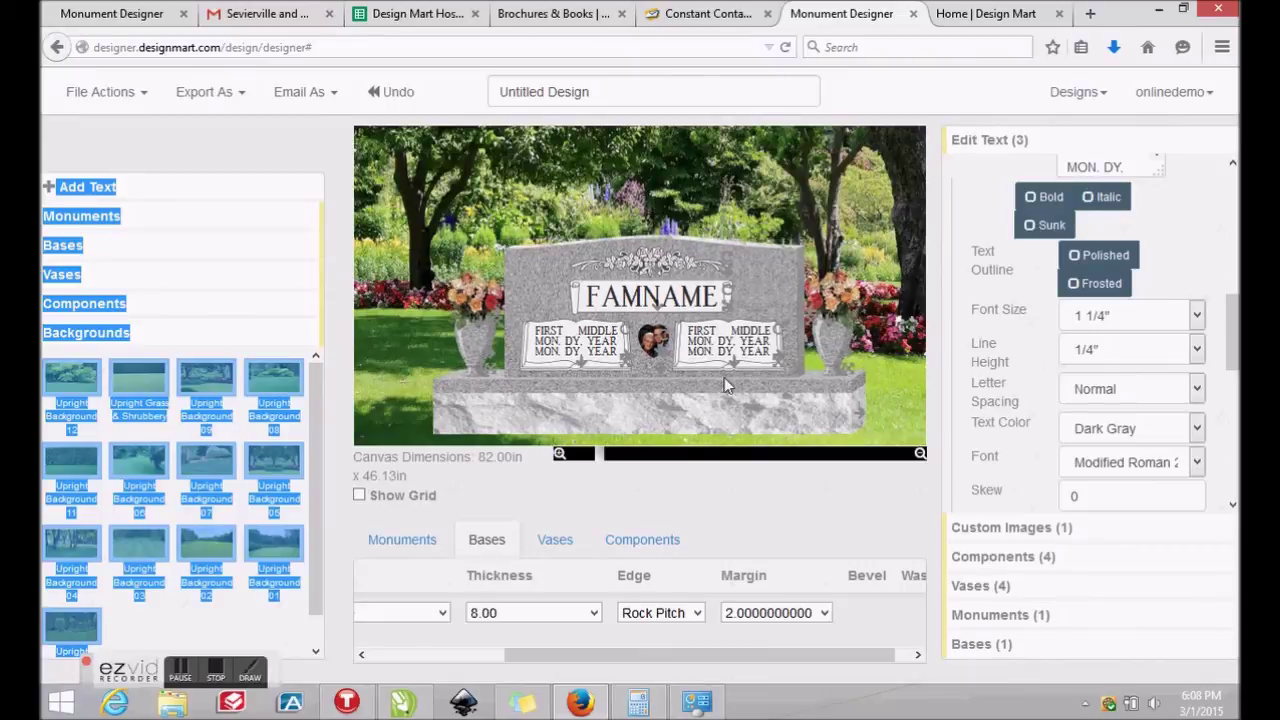
pyautogui.click(606, 458)
pyautogui.moveTo(606, 462); pyautogui.dragTo(615, 458)
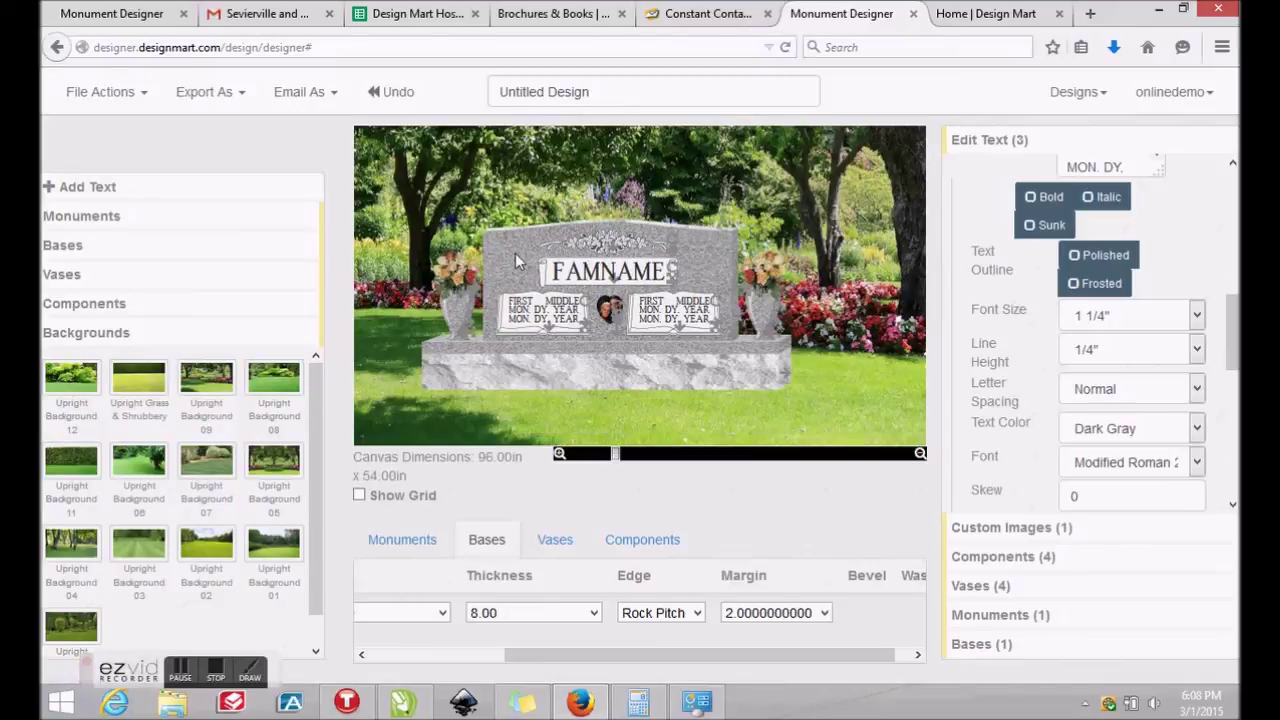
pyautogui.moveTo(532, 276); pyautogui.dragTo(540, 291)
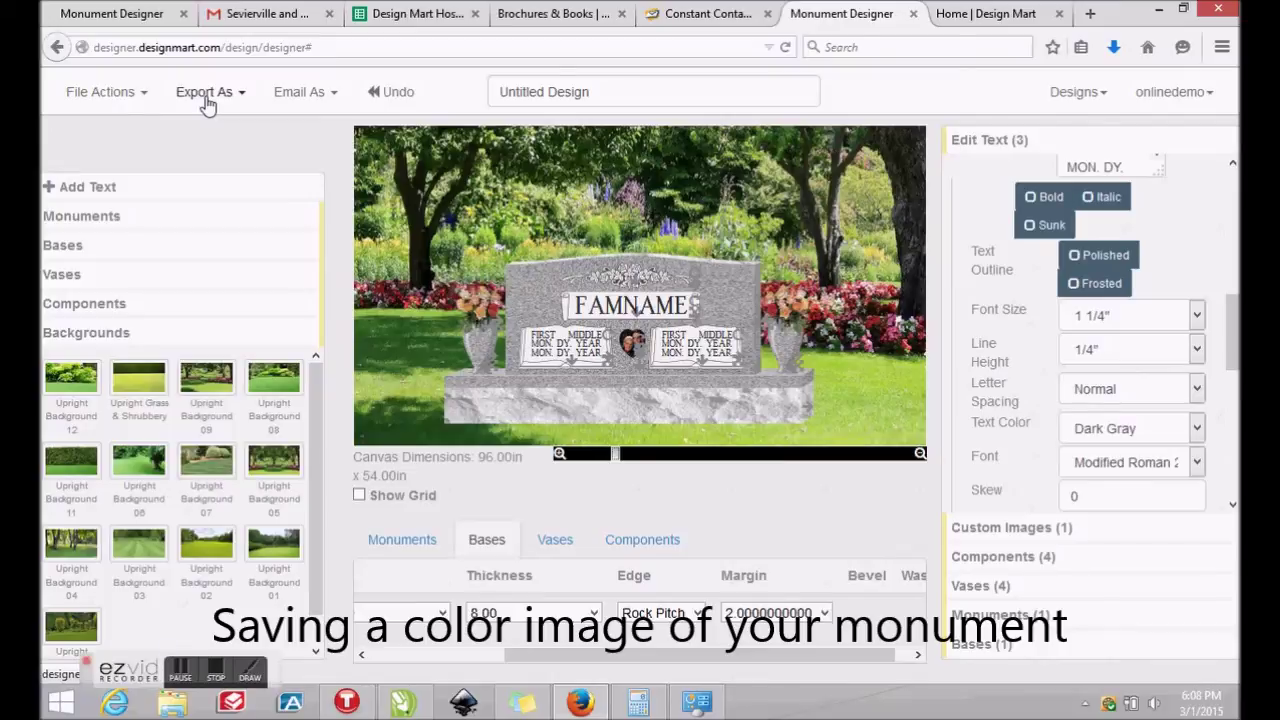
# Show the Export As formats list (SVG, PNG, PS, DXF) for the design
pyautogui.click(206, 101)
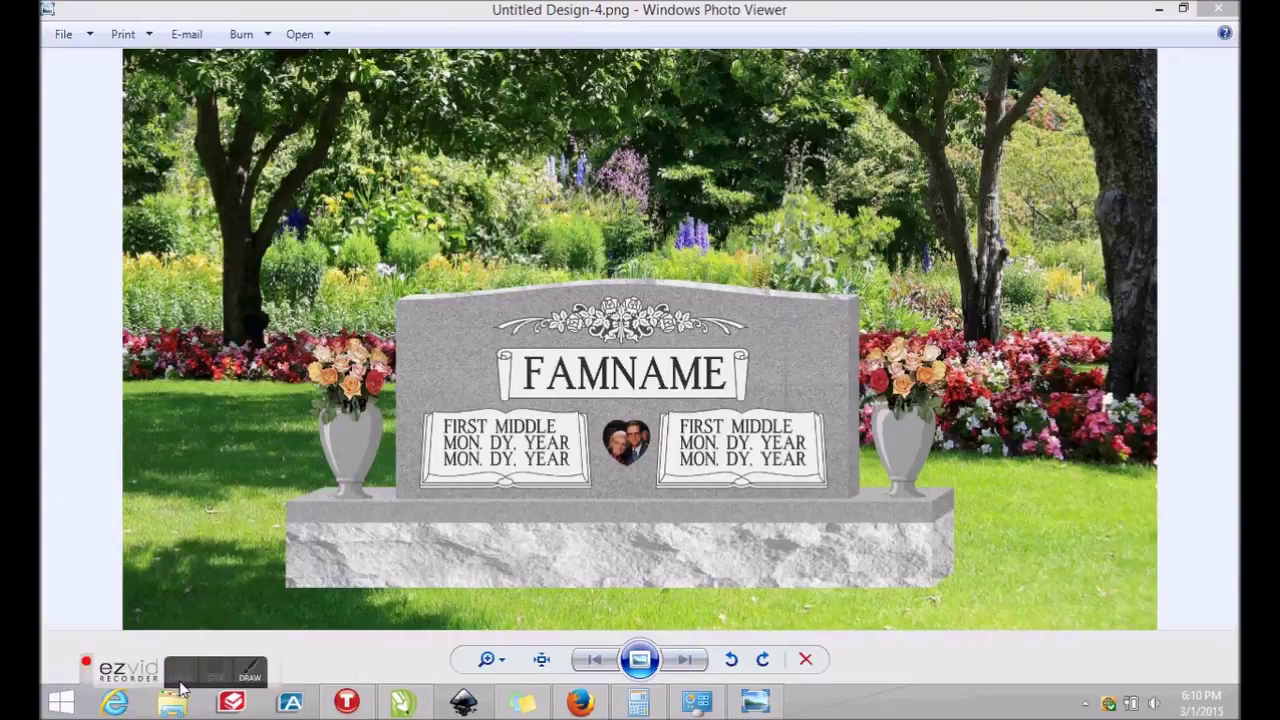
# Close Photo Viewer, export the design as Untitled Design.dxf and open it with CorelDRAW
pyautogui.click(1218, 8)
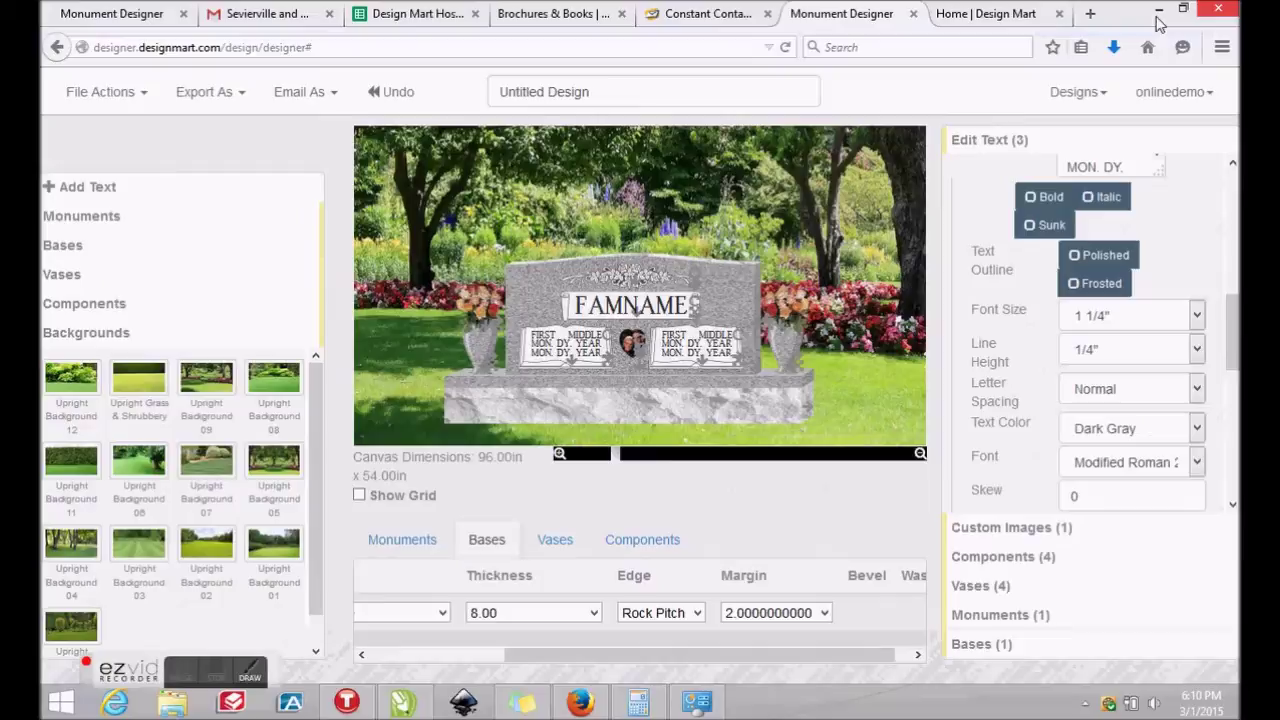
pyautogui.click(205, 97)
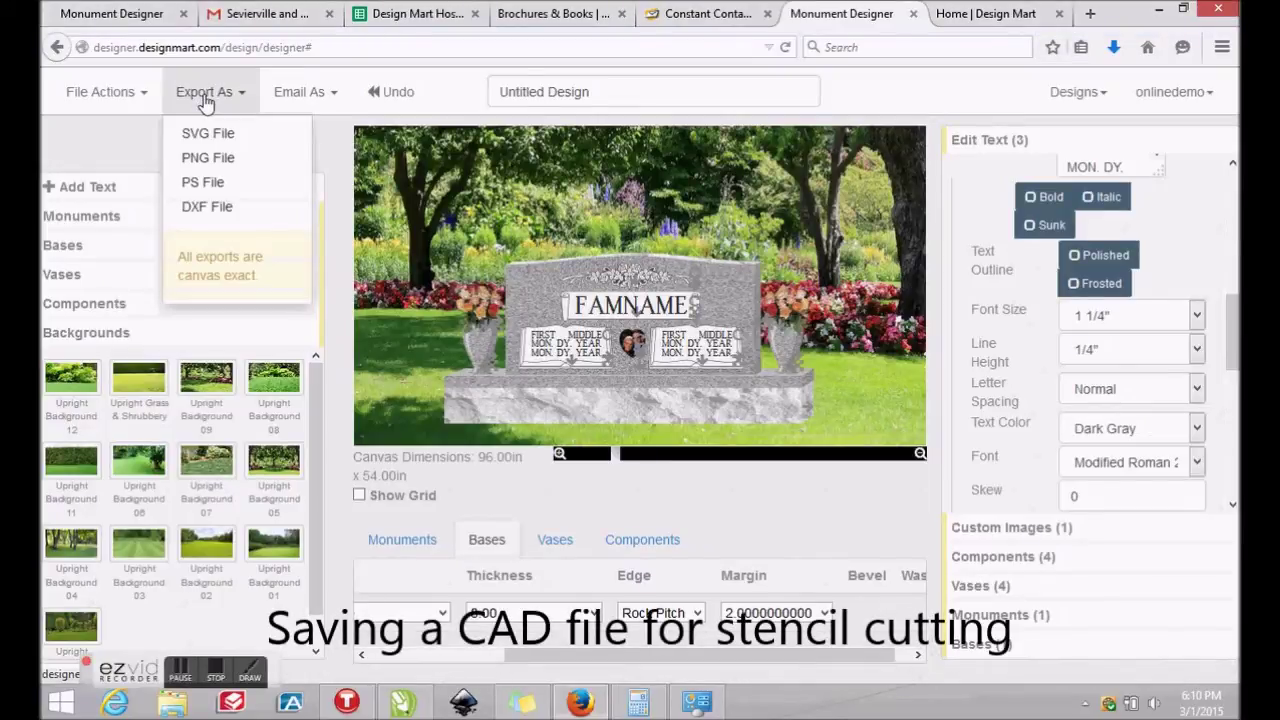
pyautogui.click(205, 206)
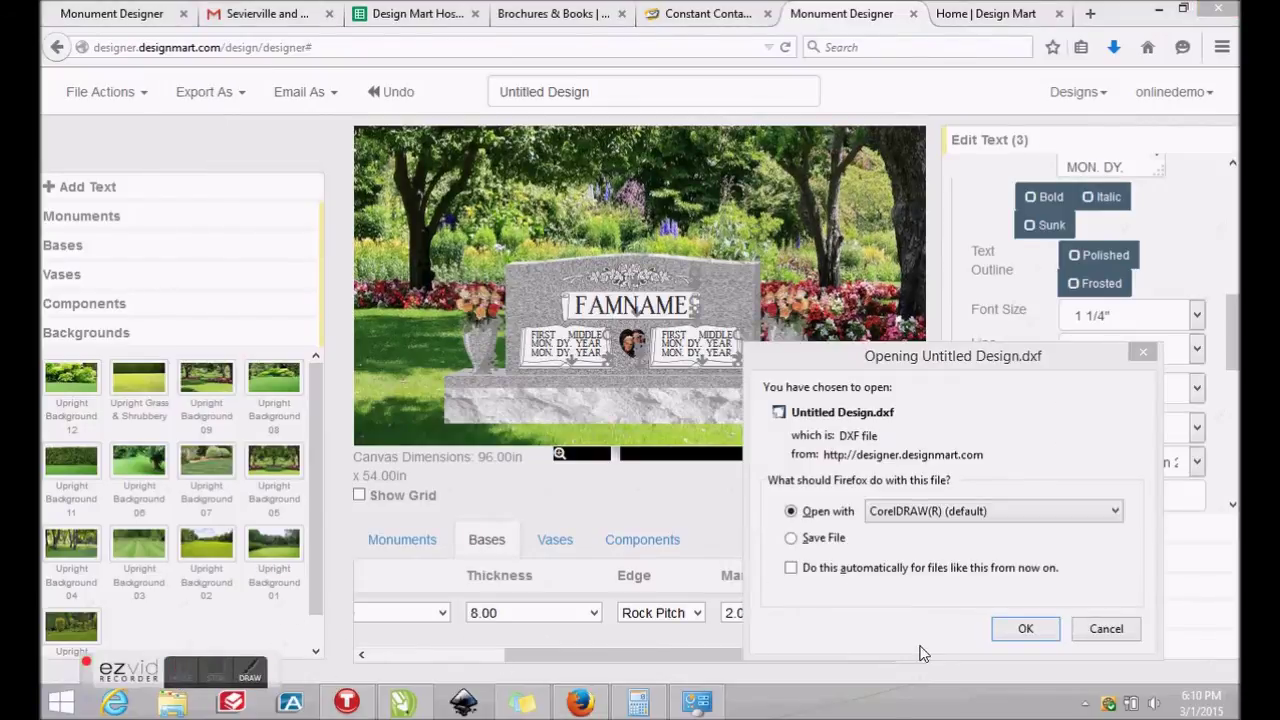
pyautogui.click(1024, 632)
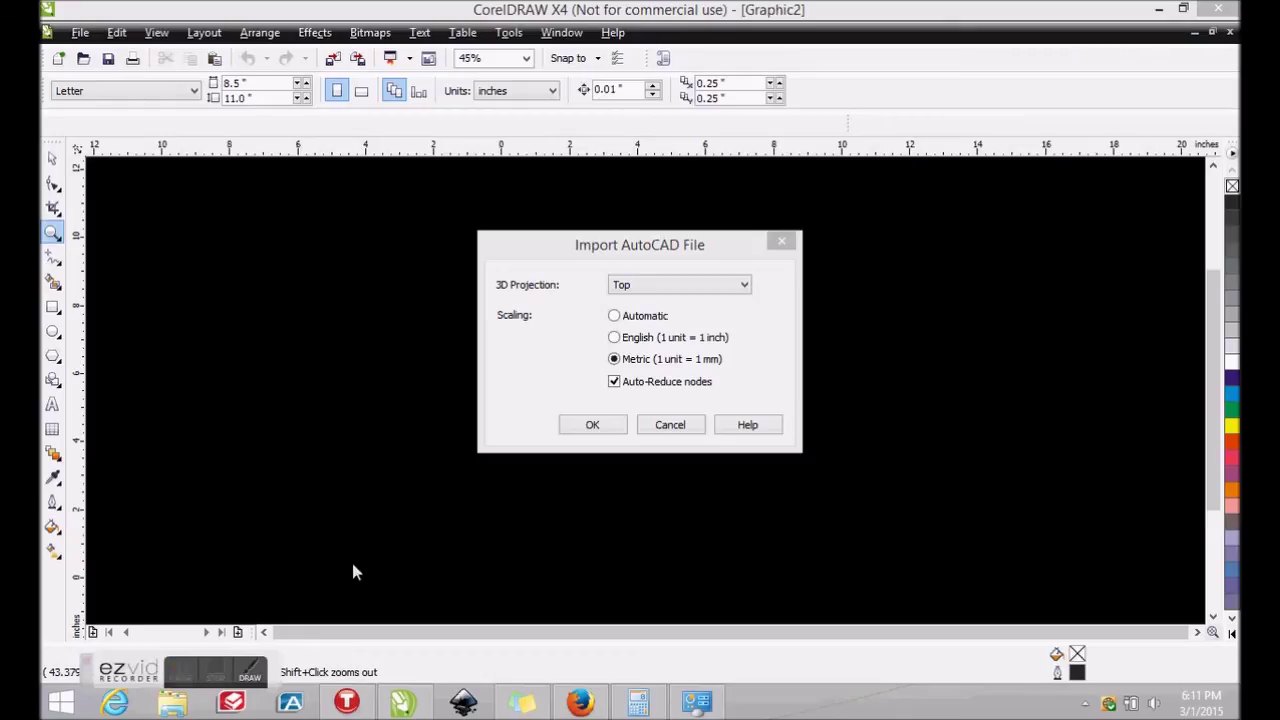
# Import the DXF with default settings, switch to Wireframe view and zoom to fit the whole monument
pyautogui.click(576, 428)
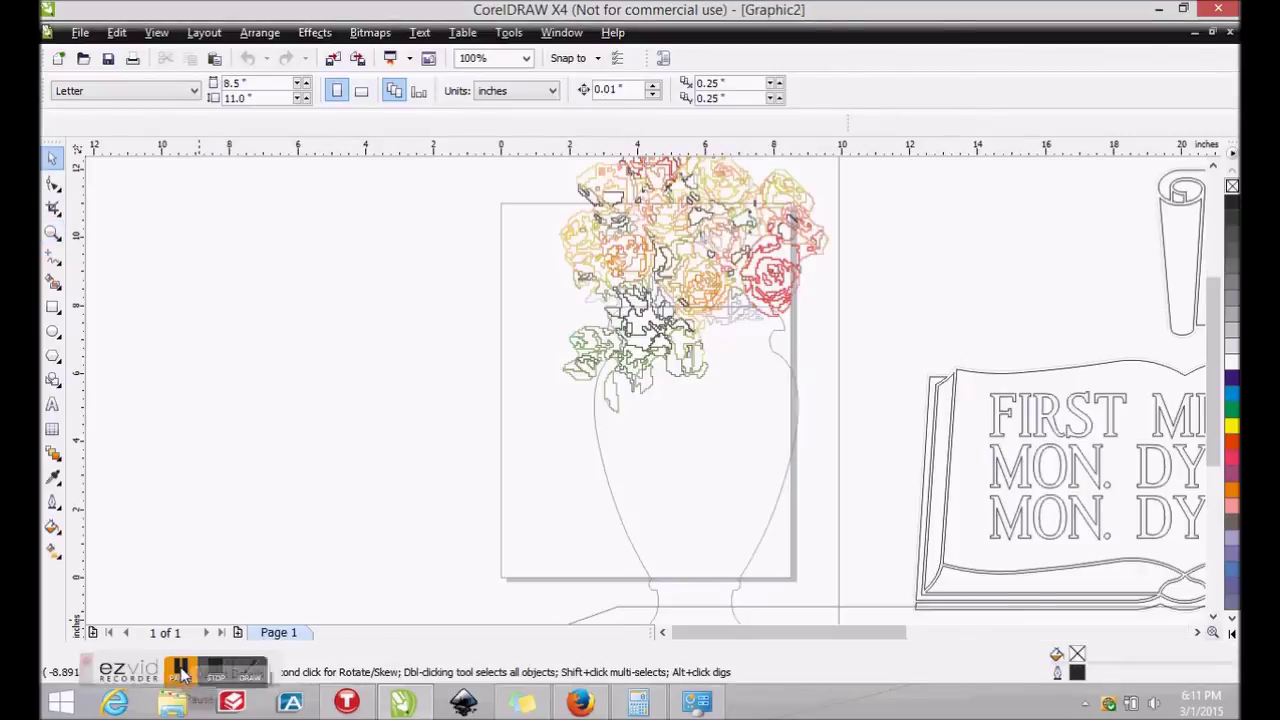
pyautogui.click(52, 228)
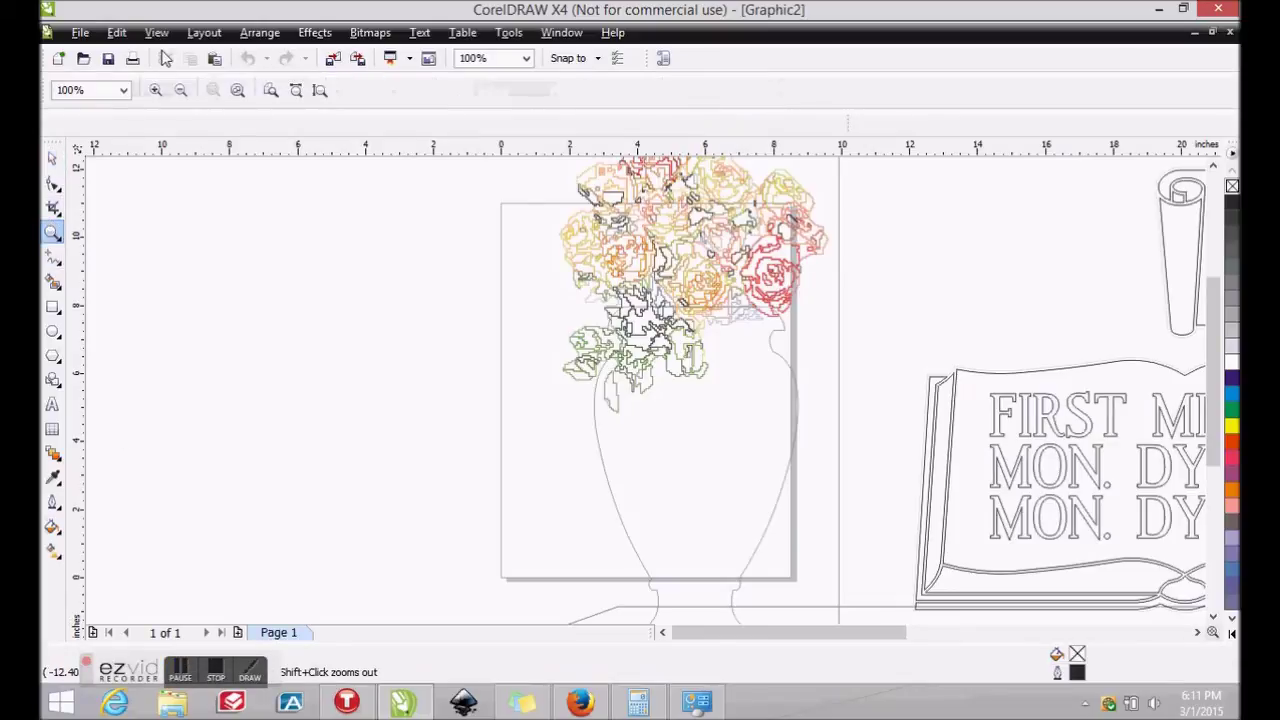
pyautogui.click(158, 33)
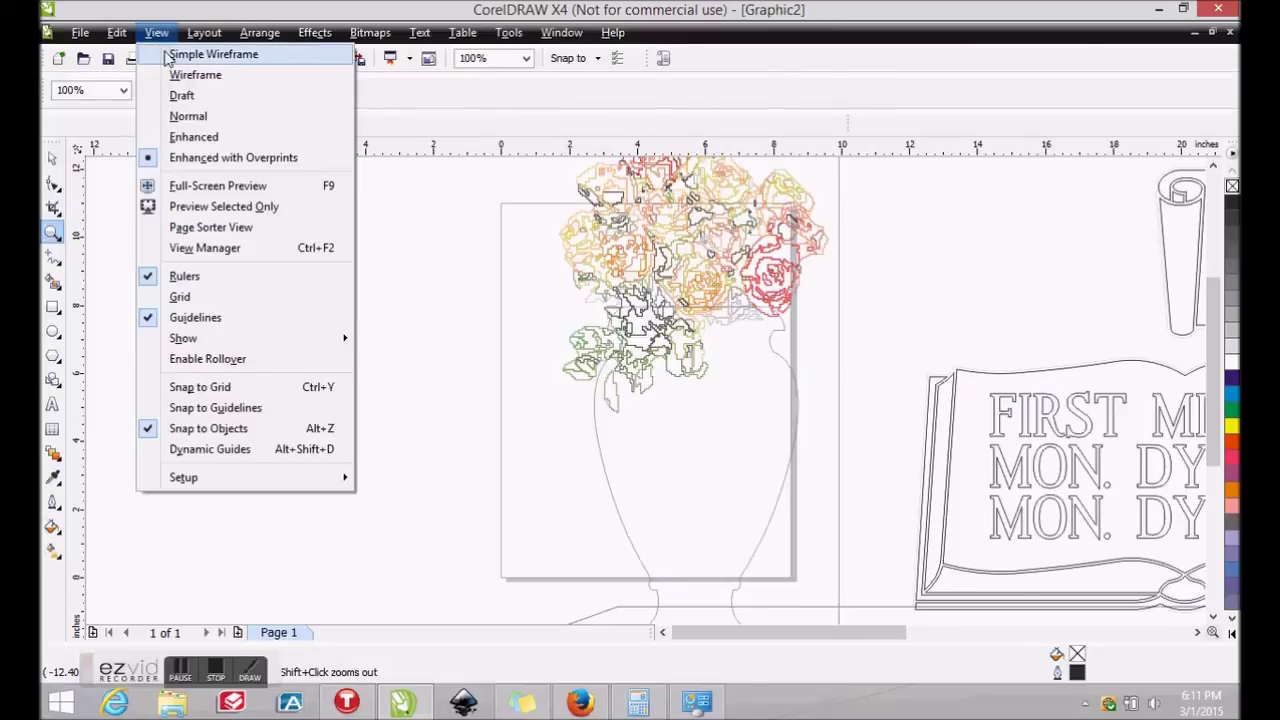
pyautogui.click(186, 77)
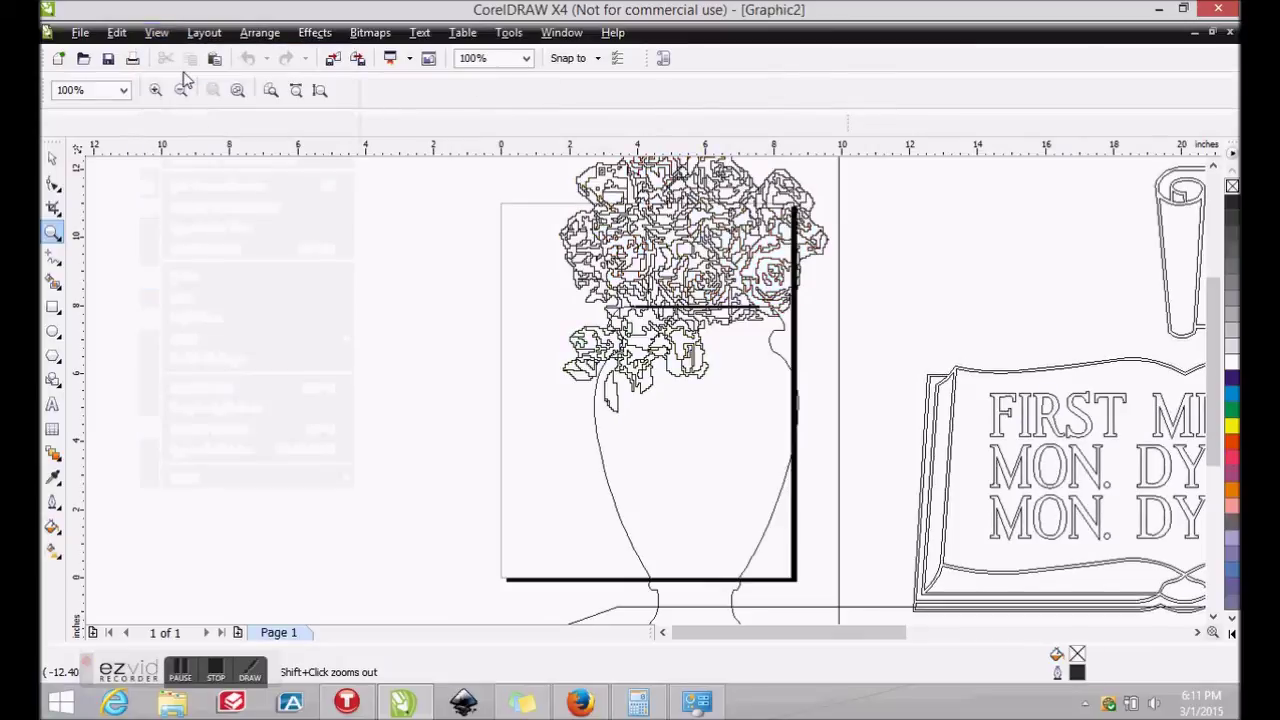
pyautogui.click(237, 91)
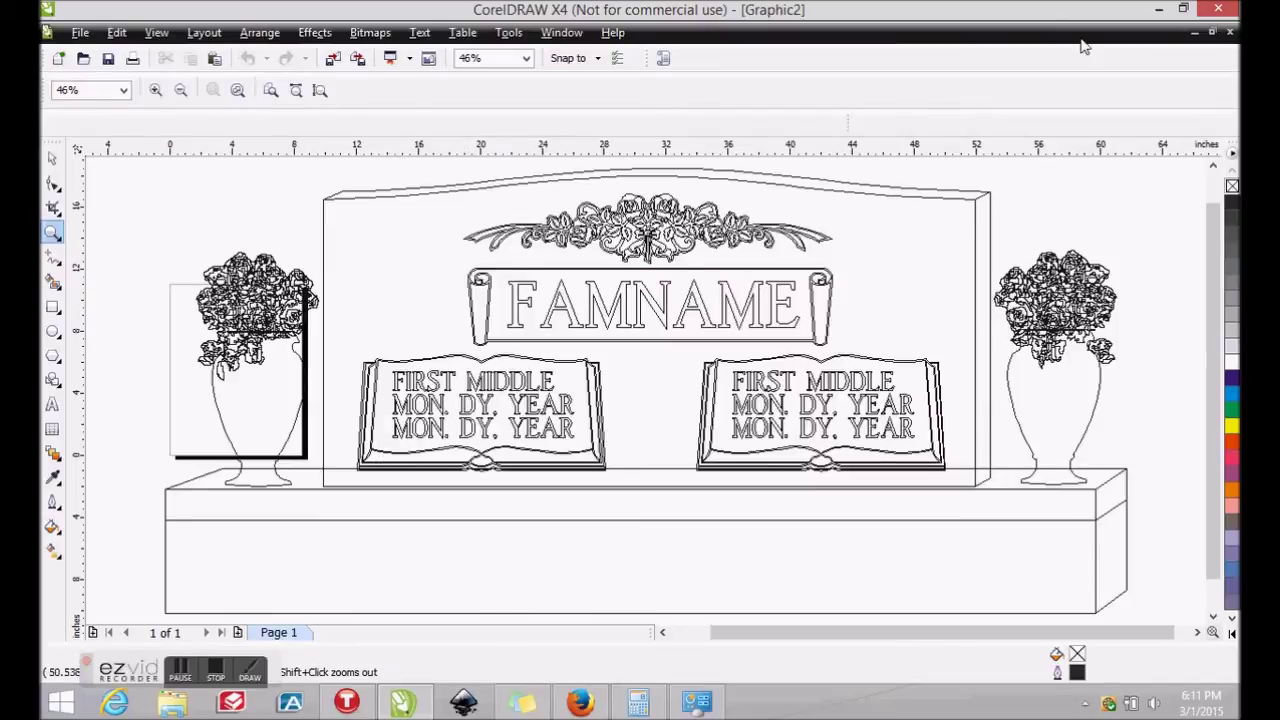
# Leave CorelDRAW and return to the Monument Designer page in the browser
pyautogui.moveTo(1235, 37)
pyautogui.click(180, 668)
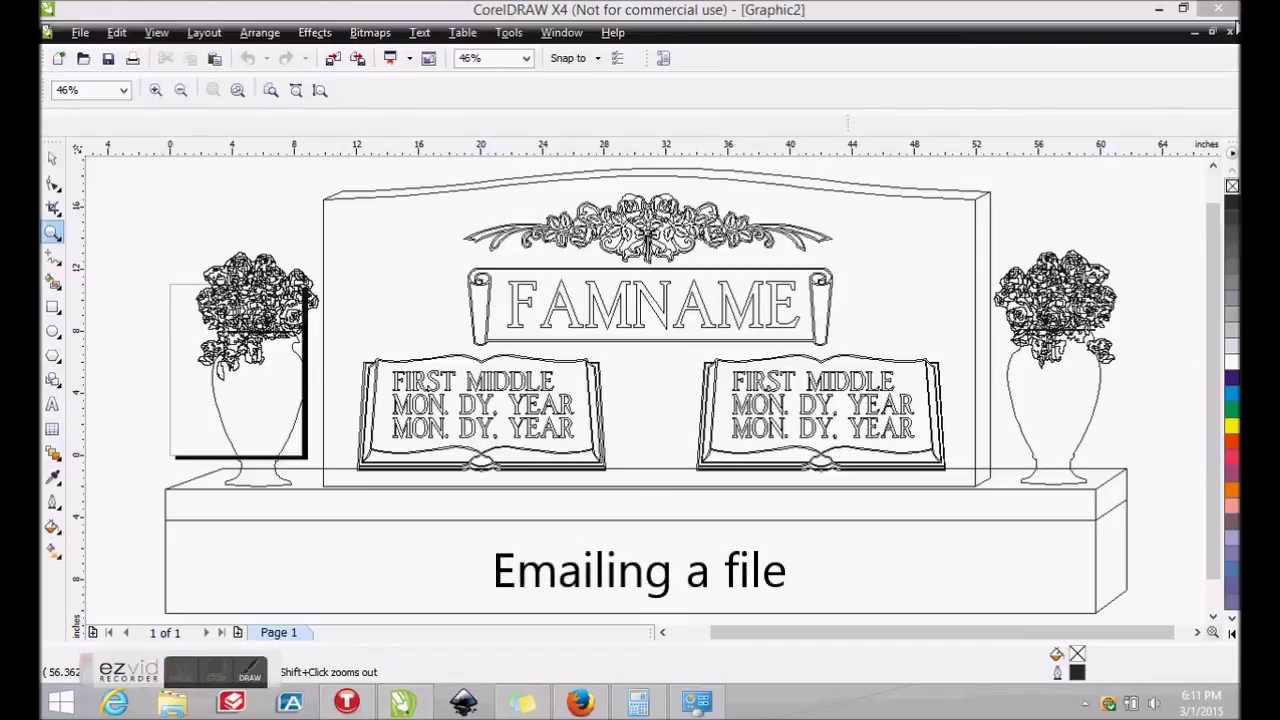
pyautogui.click(1159, 8)
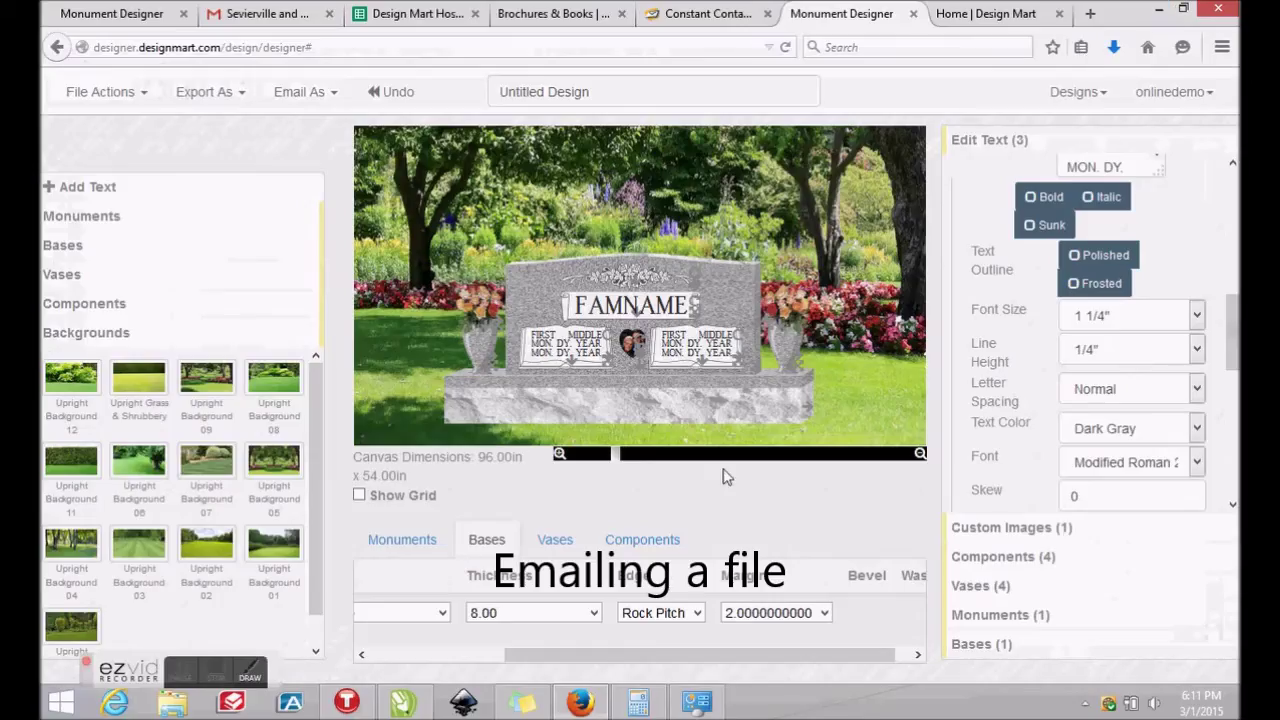
pyautogui.click(333, 95)
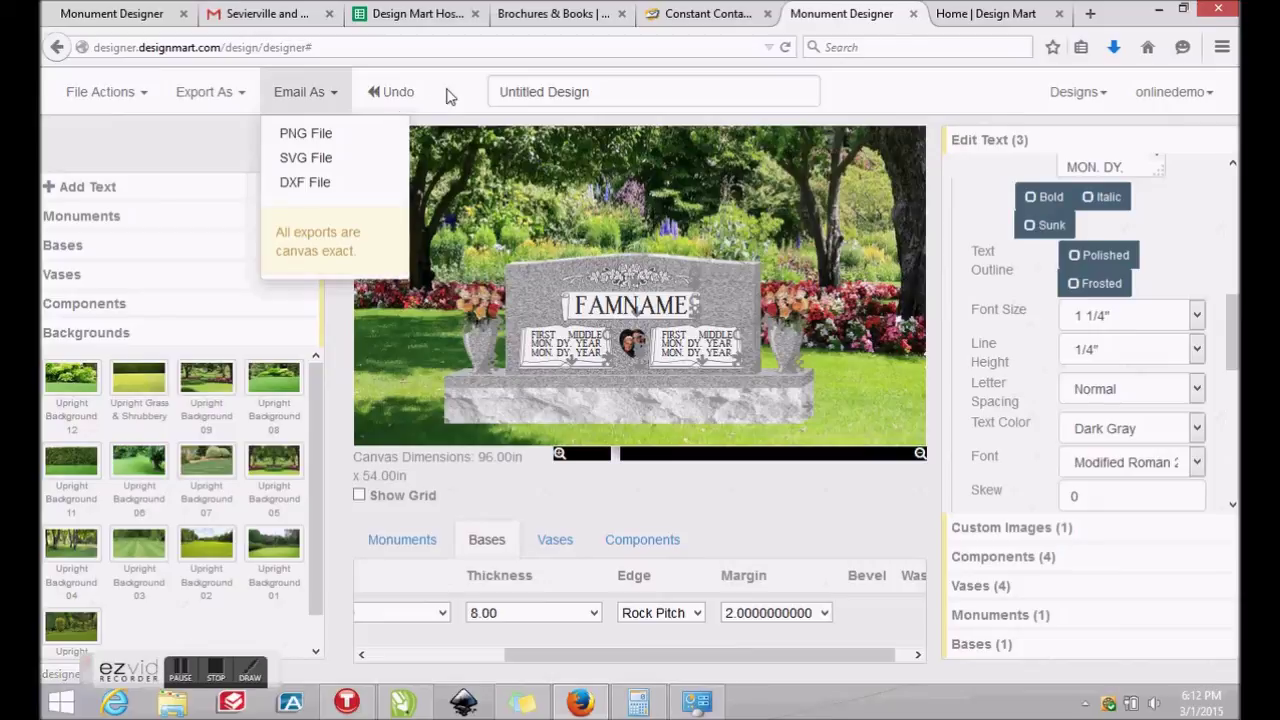
pyautogui.moveTo(606, 92); pyautogui.dragTo(474, 91)
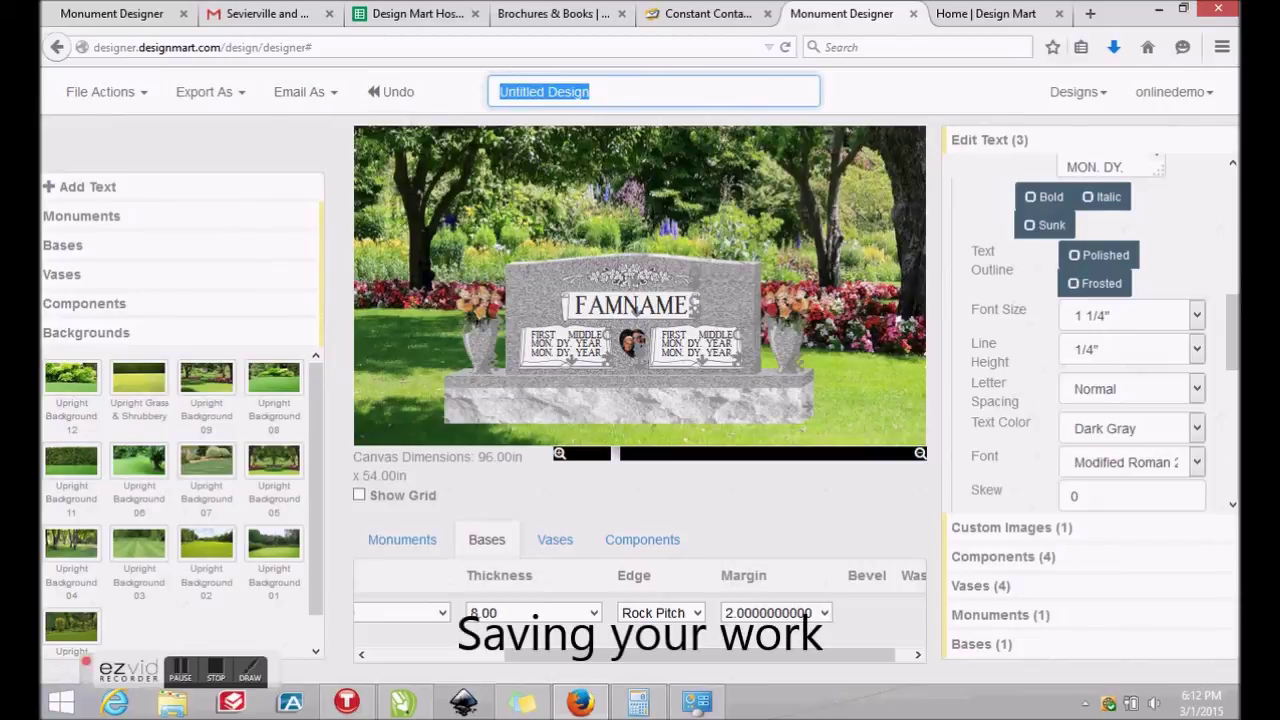
# Replace the trial name with 'Demo Design' and save the design
pyautogui.write('tEST')
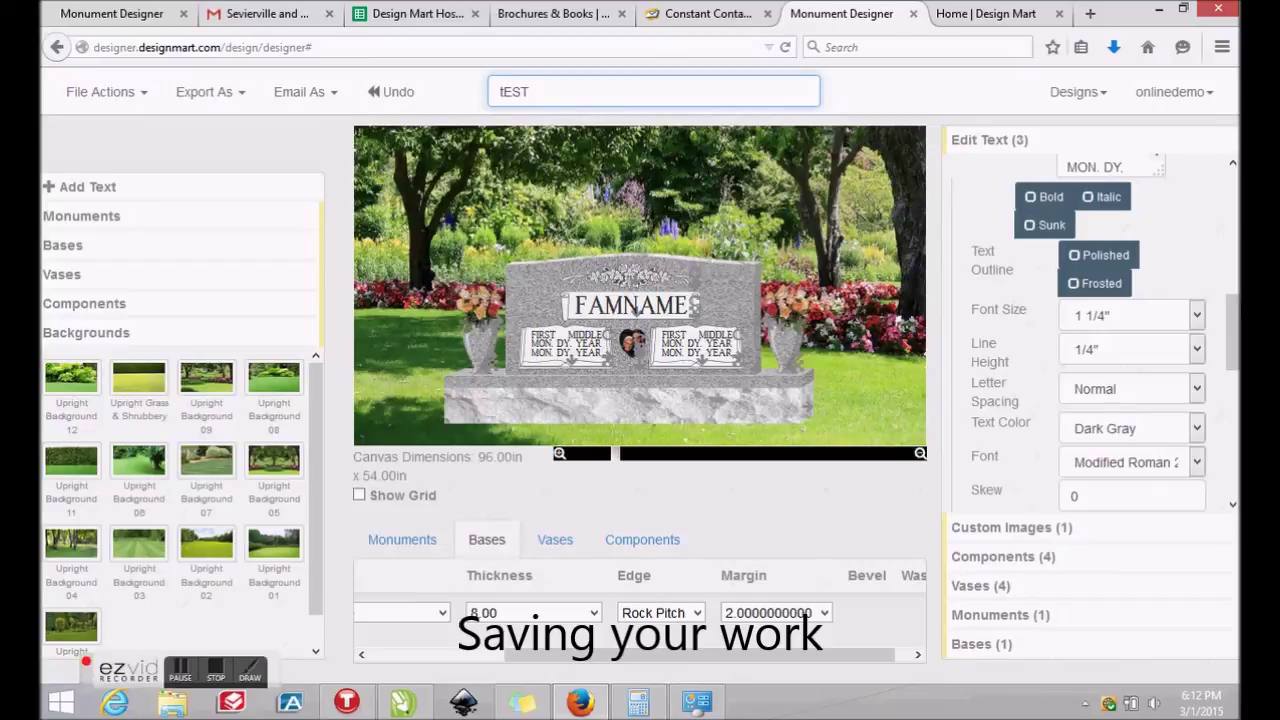
pyautogui.press('BackSpace')
pyautogui.press('BackSpace')
pyautogui.press('BackSpace')
pyautogui.press('BackSpace')
pyautogui.write('Demo Design')
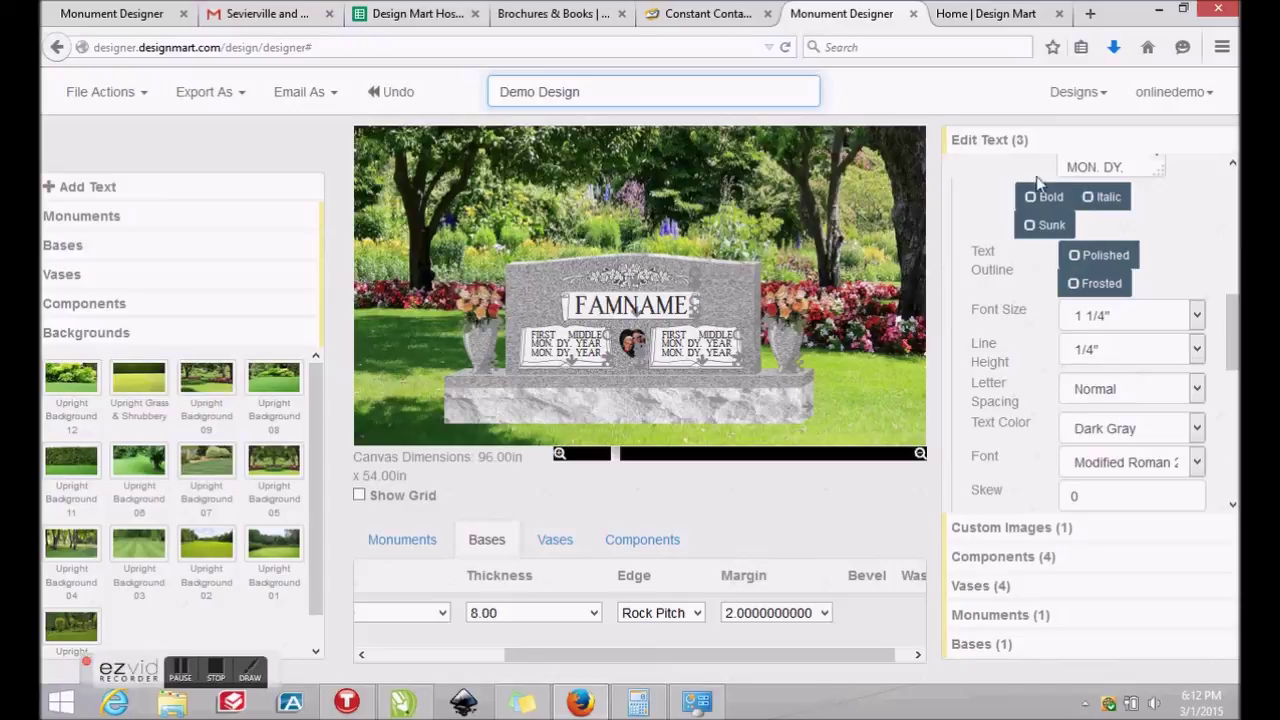
pyautogui.click(140, 92)
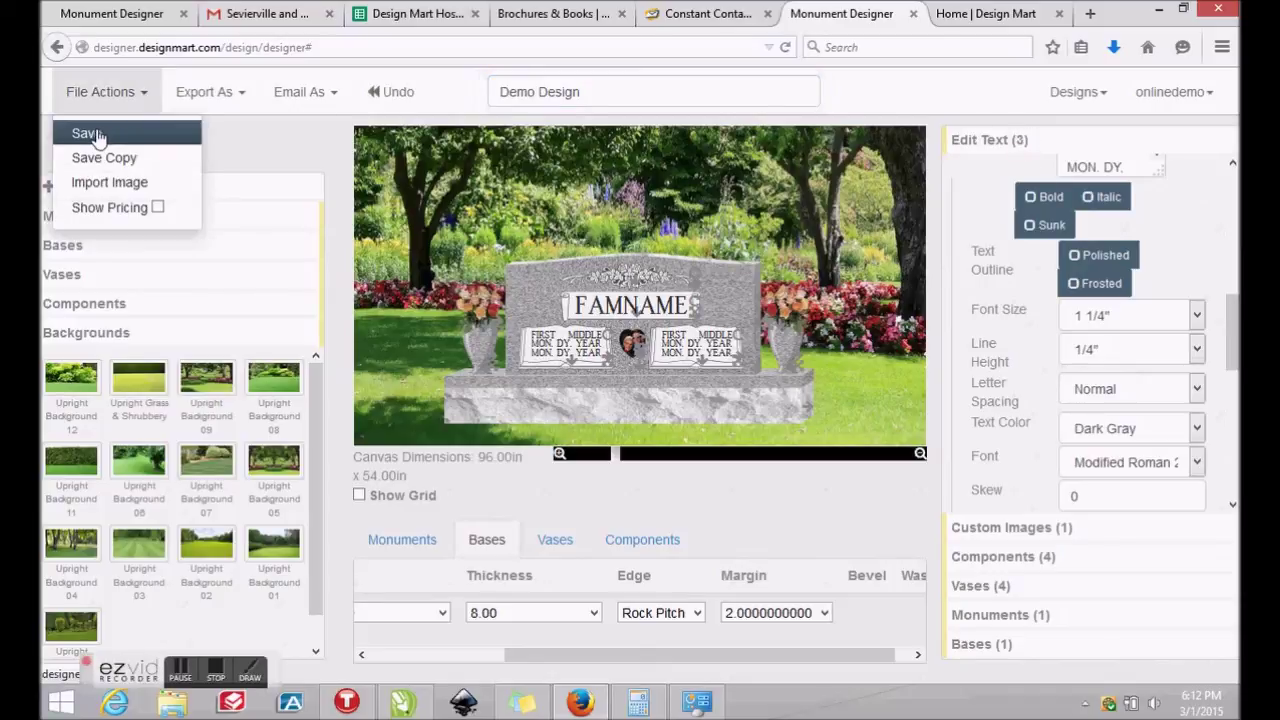
pyautogui.click(97, 134)
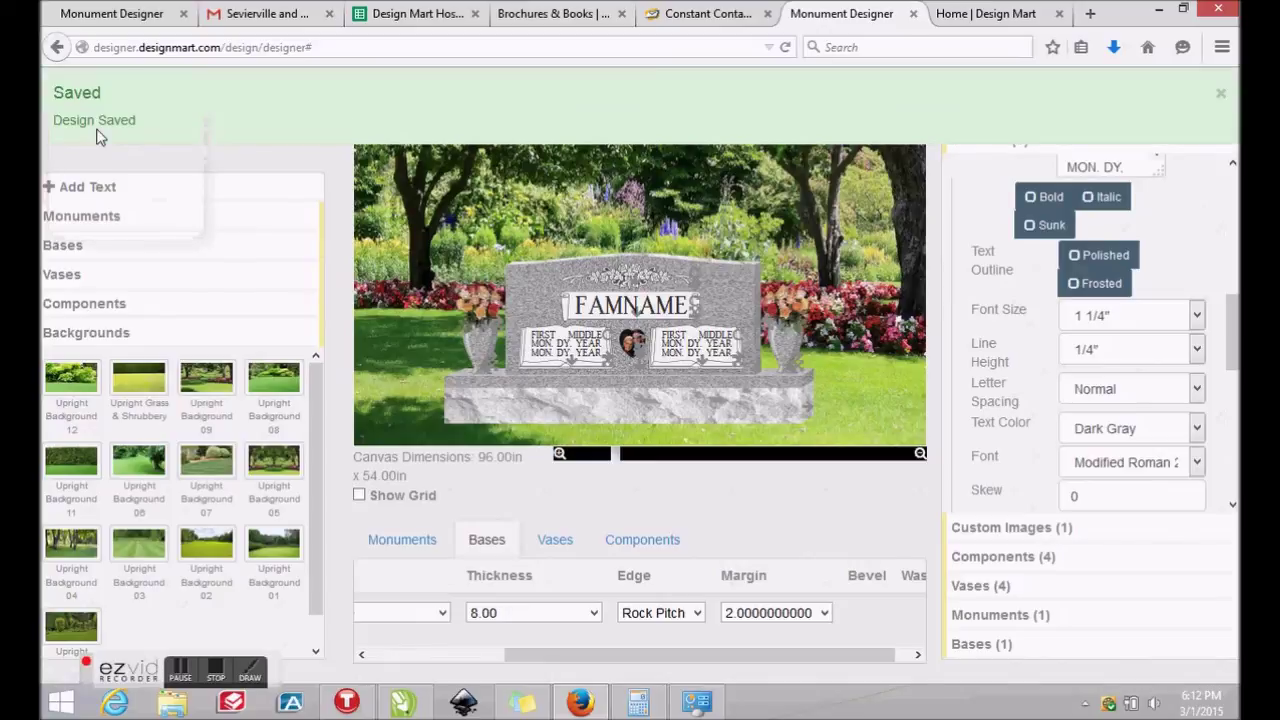
# Dismiss the saved notice, check Demo Design under Your Designs, then log out
pyautogui.click(1220, 97)
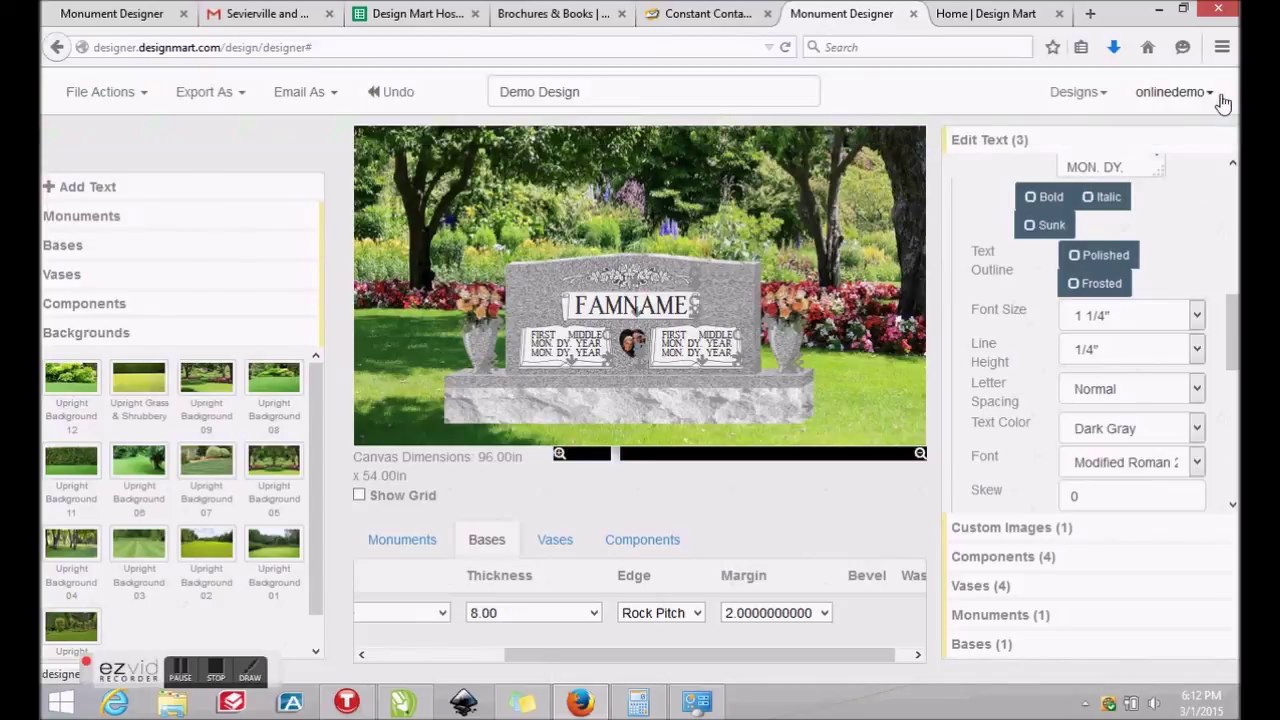
pyautogui.click(1101, 100)
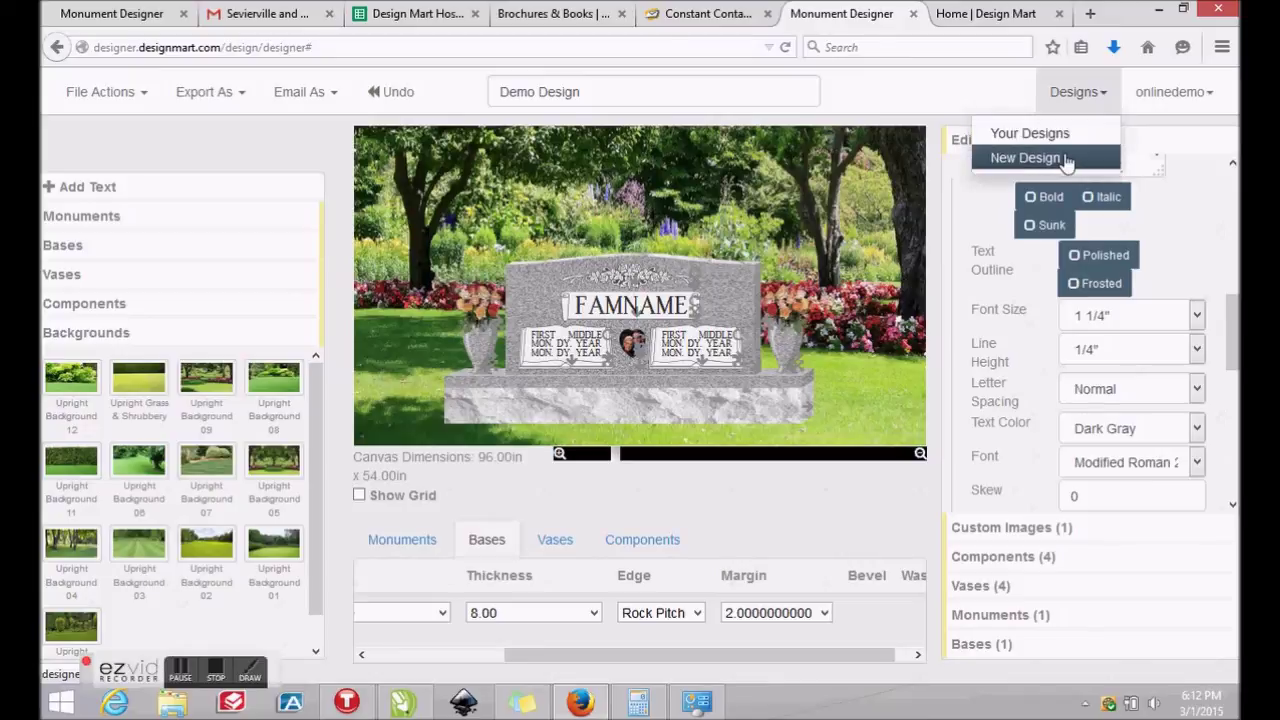
pyautogui.click(1186, 97)
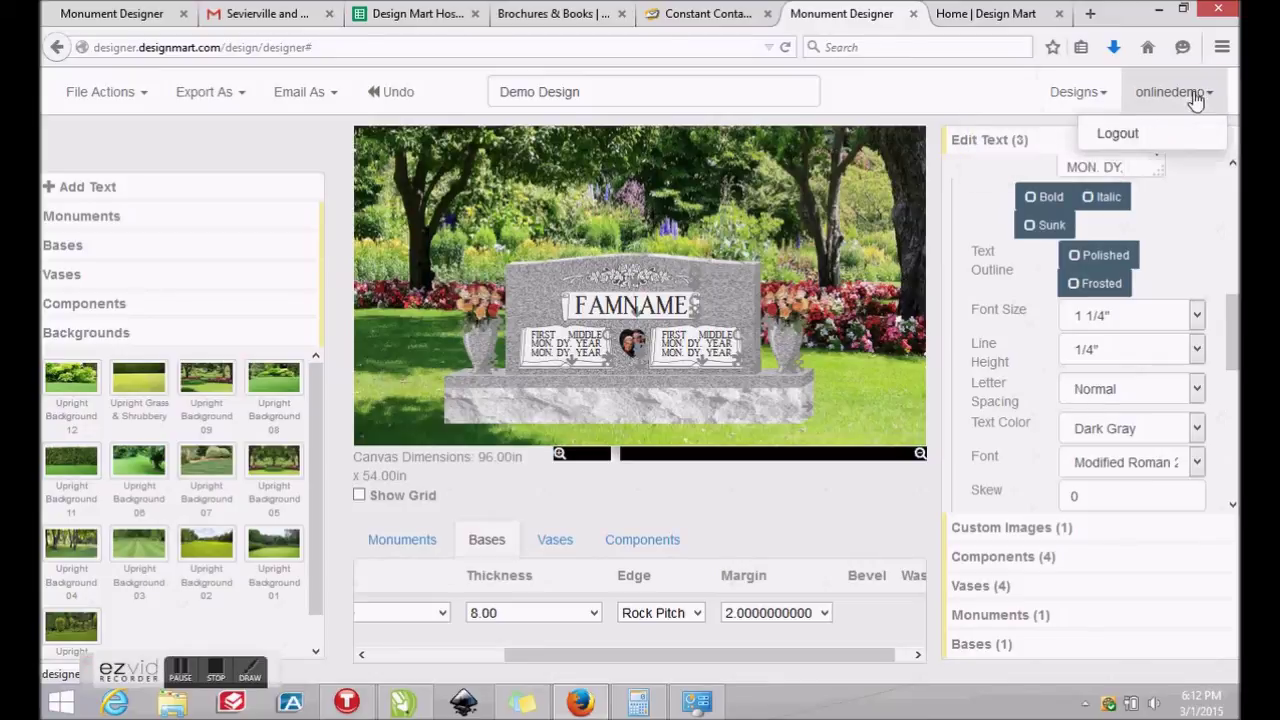
pyautogui.click(1100, 95)
pyautogui.click(1062, 131)
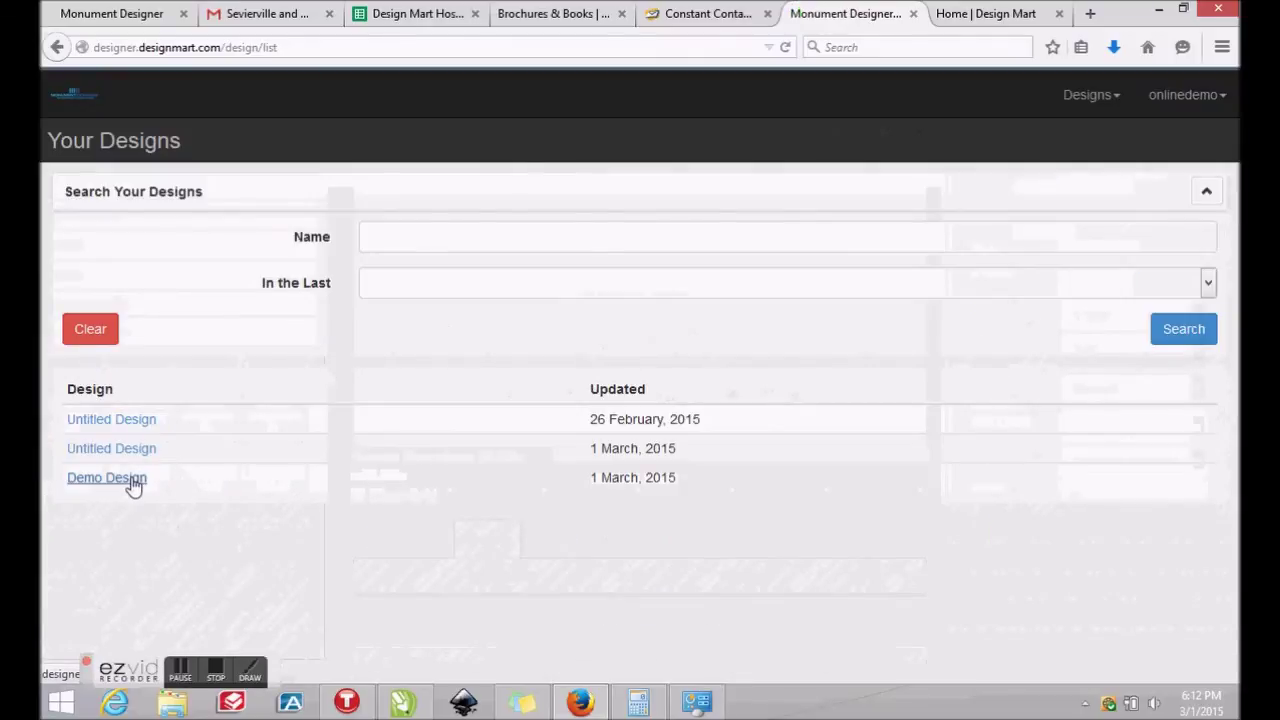
pyautogui.click(1182, 100)
pyautogui.click(1130, 140)
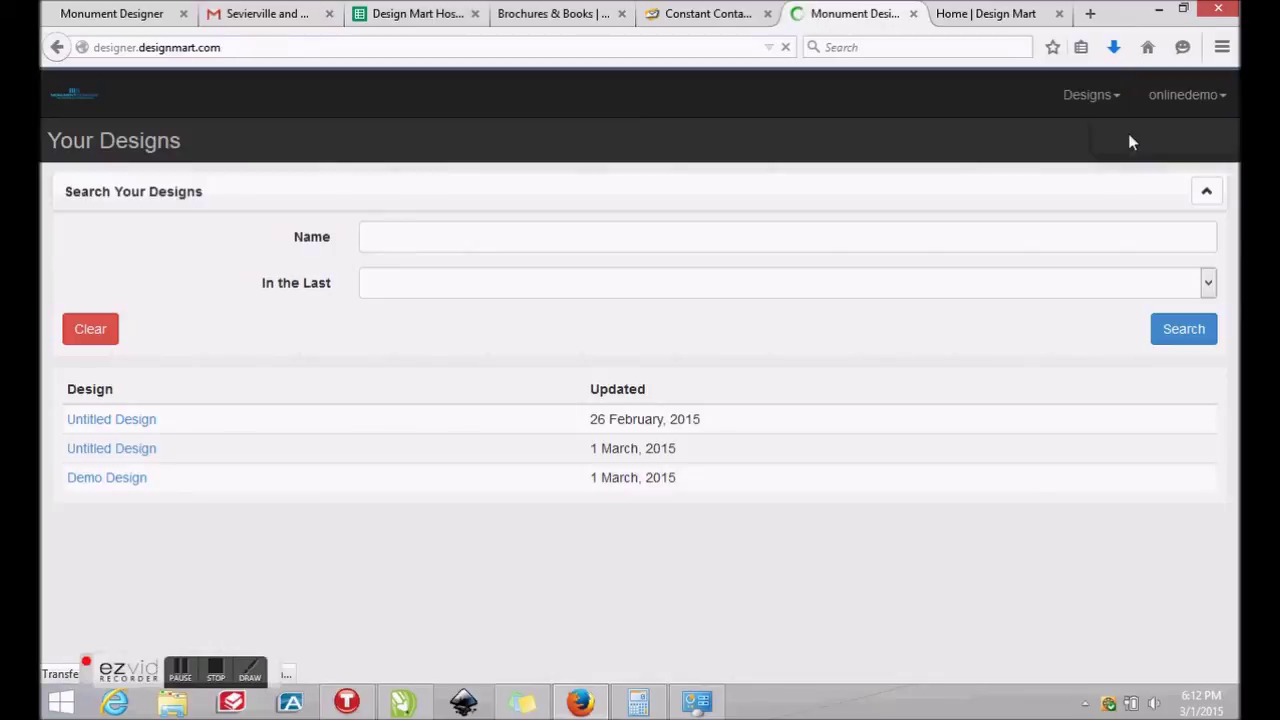